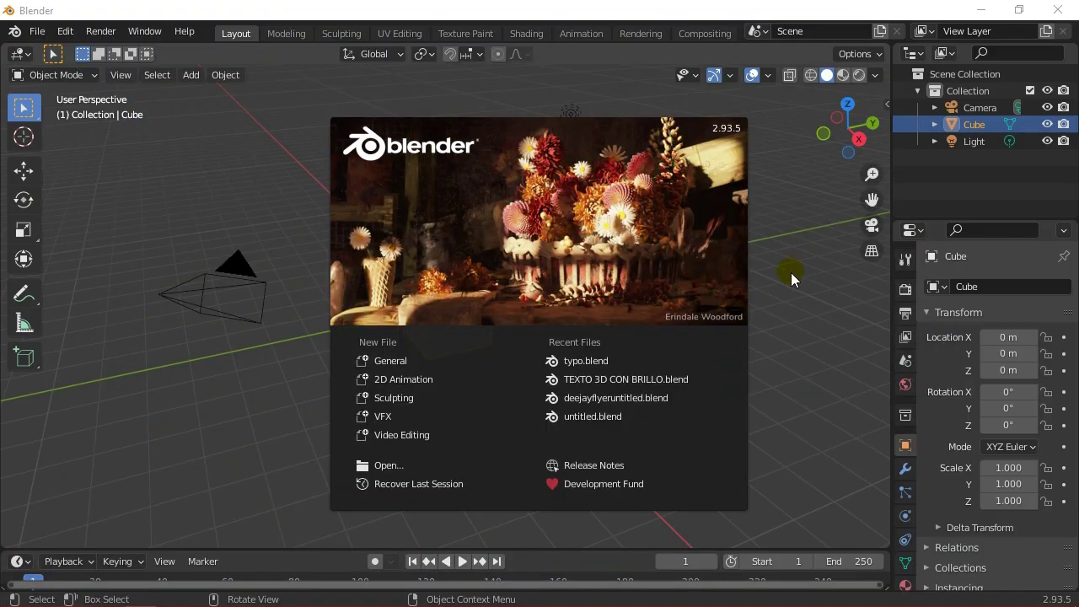
Step: Delete the default cube and add a new text object to the scene
left_click(771, 288)
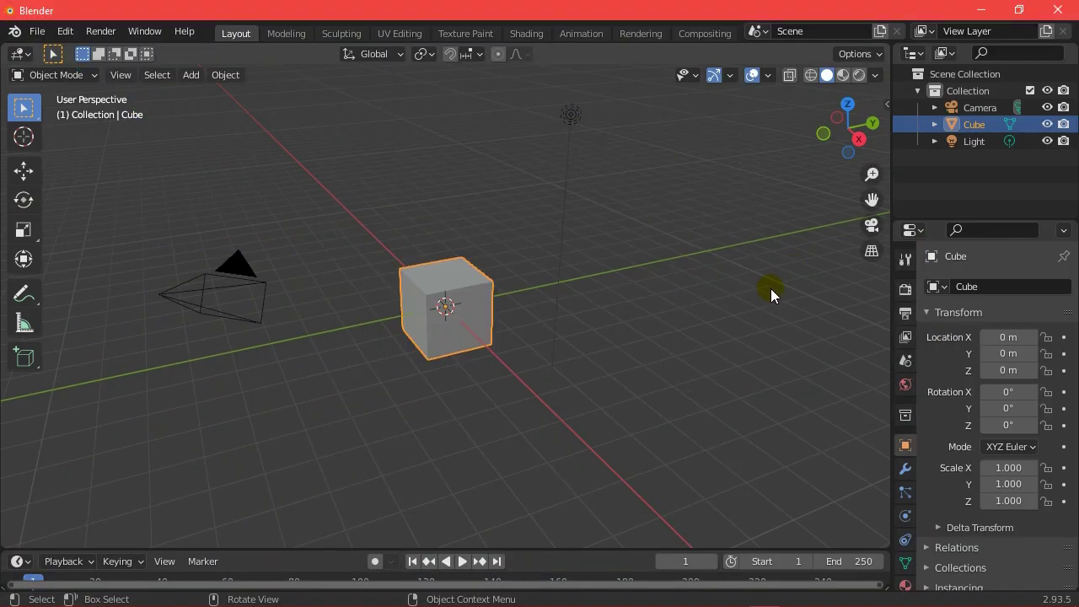
key("Delete")
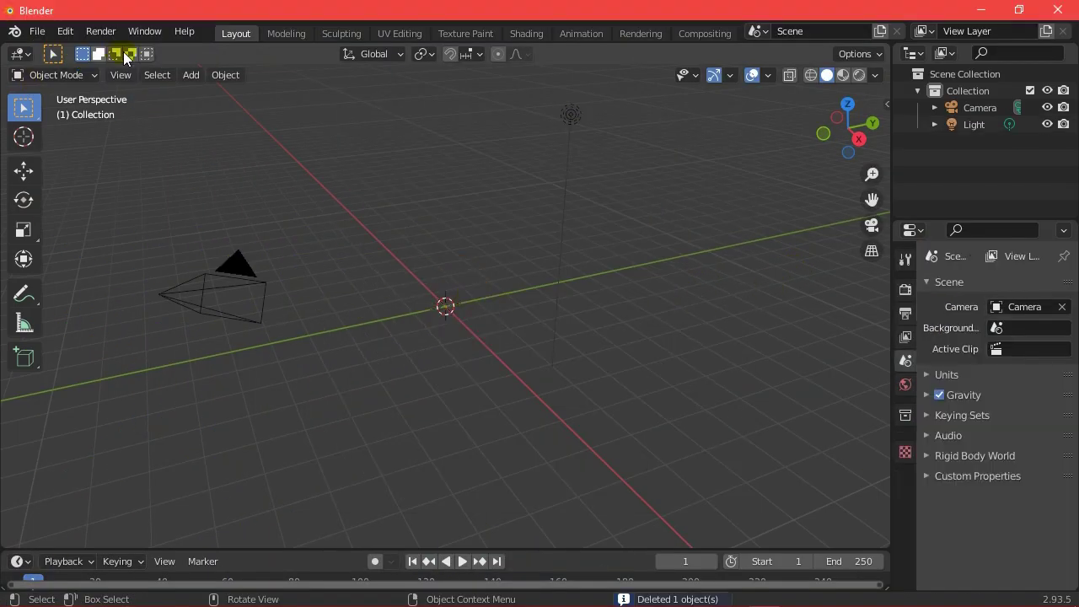
left_click(191, 74)
left_click(223, 164)
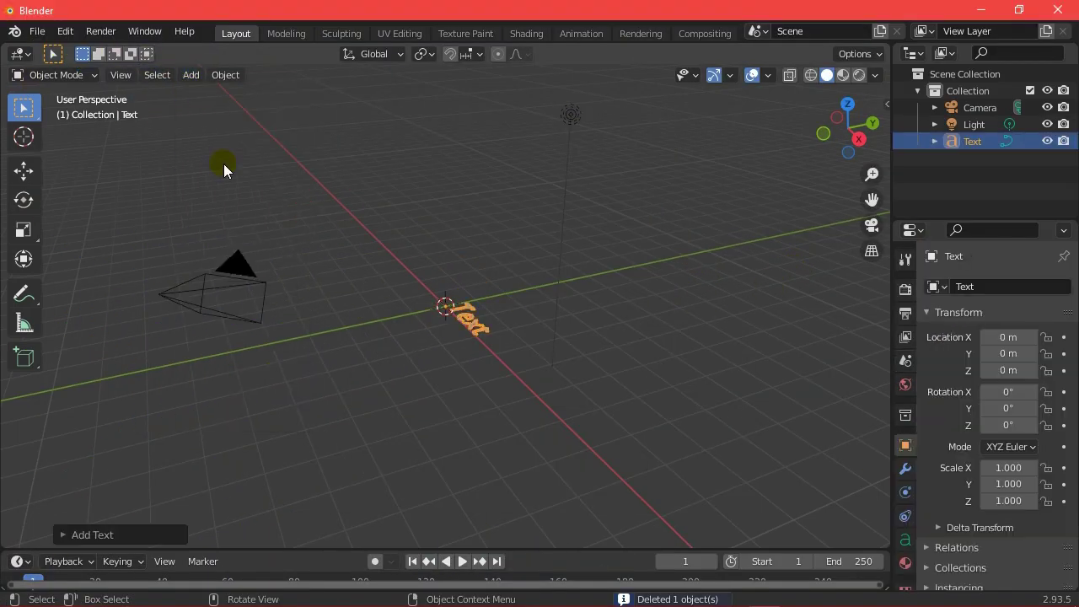
scroll(508, 294, "up", 4)
scroll(401, 263, "up", 2)
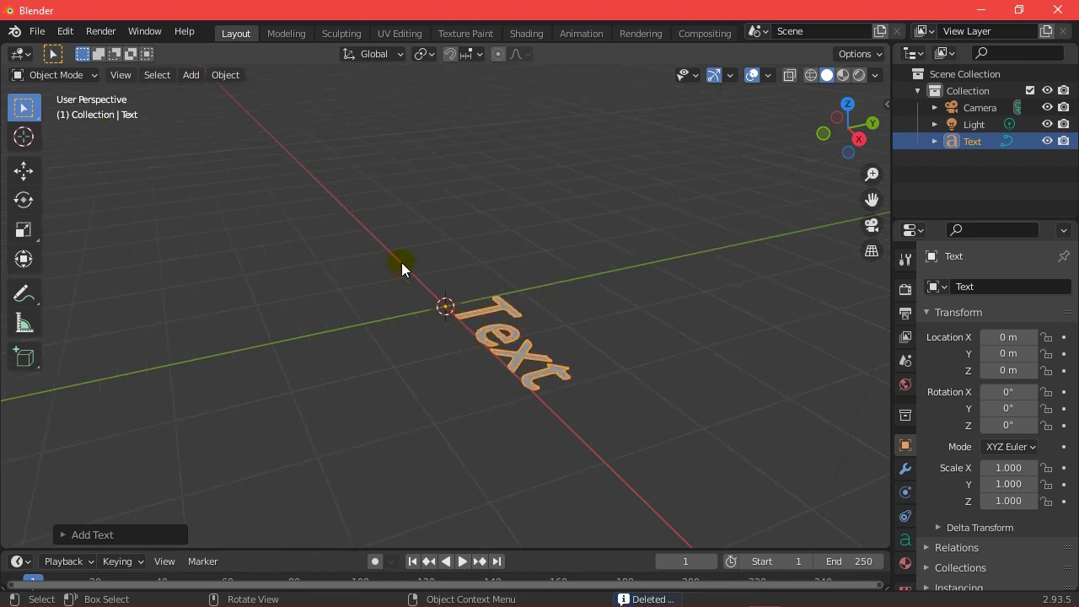
Step: Replace the placeholder word with 'Blender' and return to Object Mode
left_click(51, 81)
left_click(50, 111)
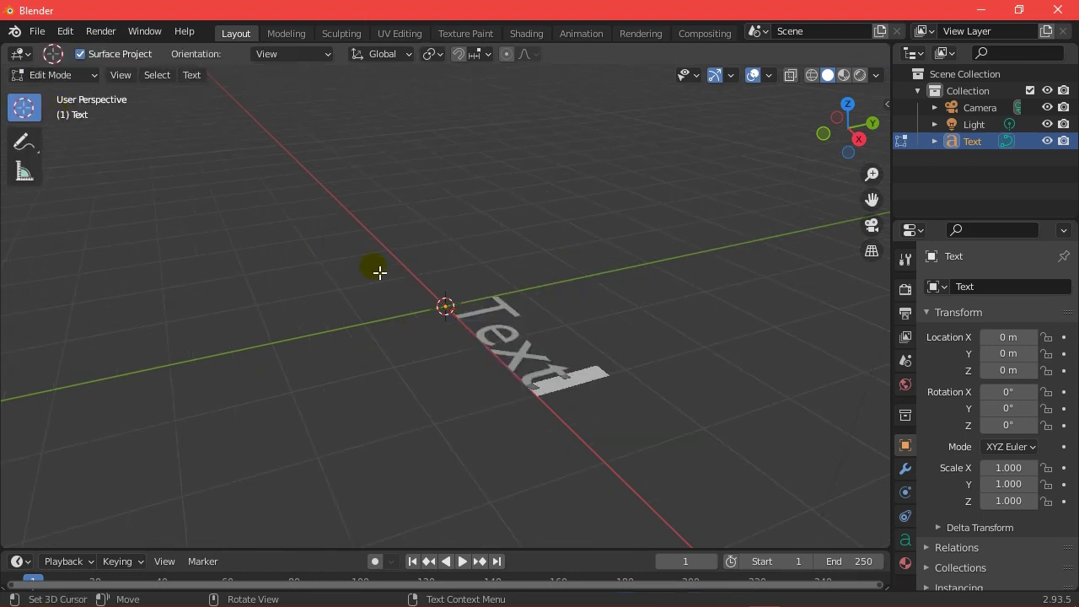
key("BackSpace")
key("BackSpace")
key("BackSpace")
key("BackSpace")
type("B")
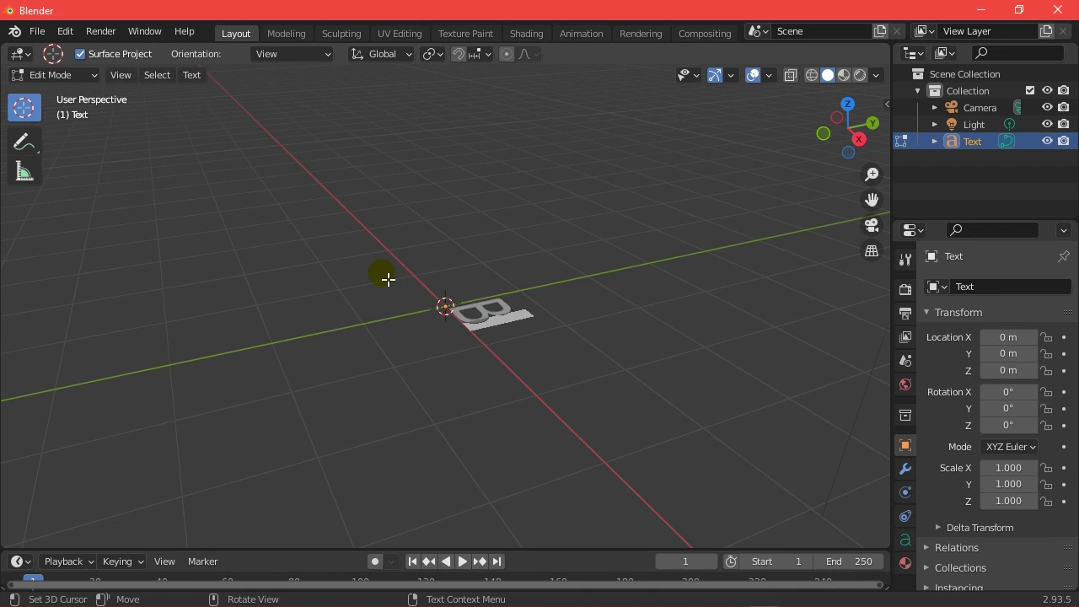
type("lender")
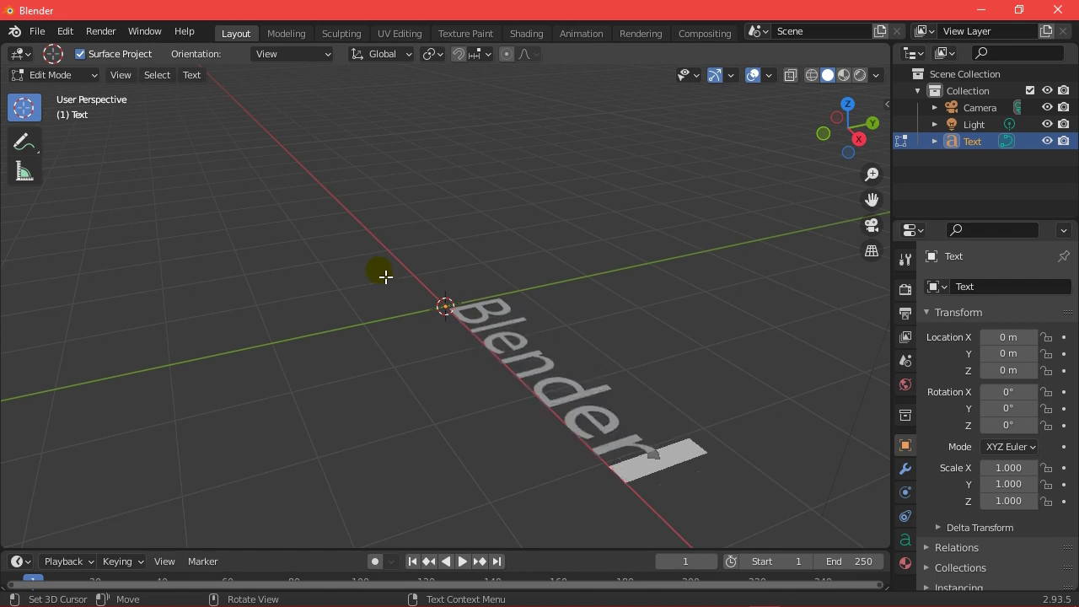
left_click(59, 75)
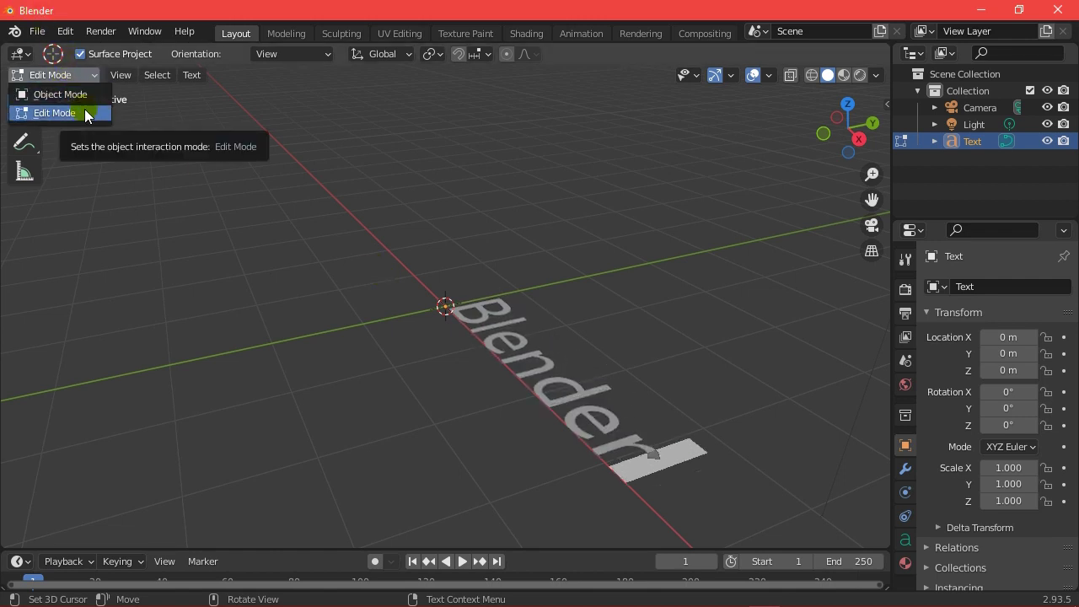
left_click(60, 94)
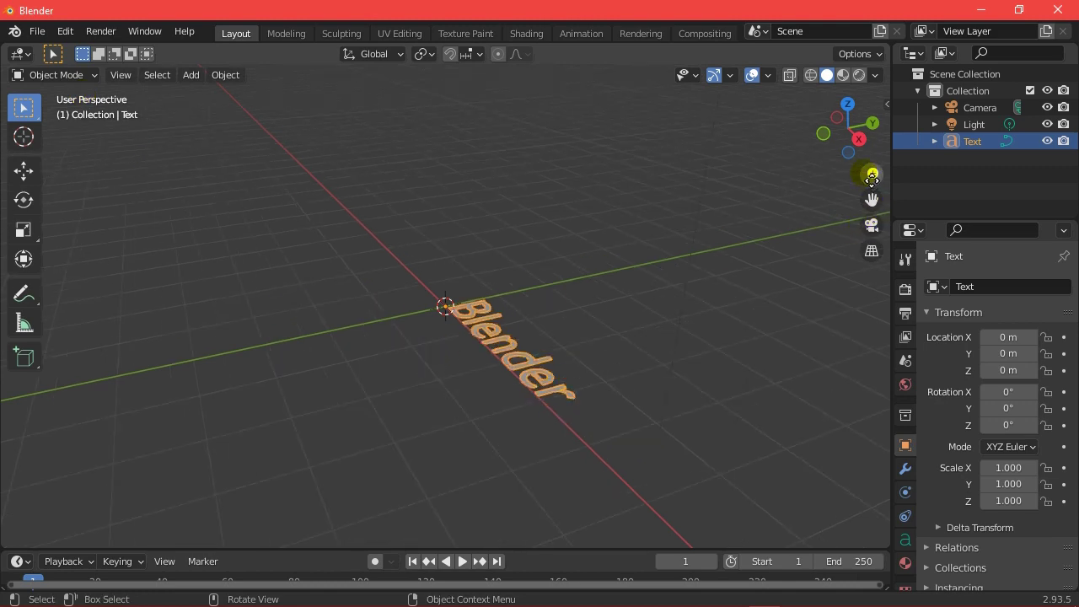
Step: Face the text head-on and shift it left along X to -1.5284 m
left_click_drag(847, 126, 792, 130)
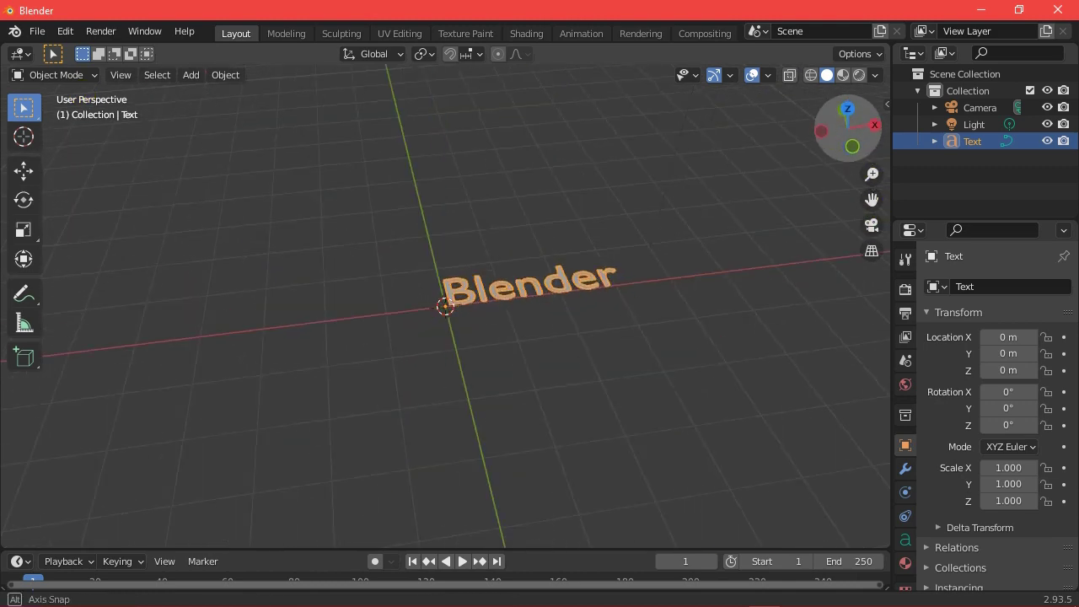
left_click(24, 172)
left_click_drag(526, 314, 445, 318)
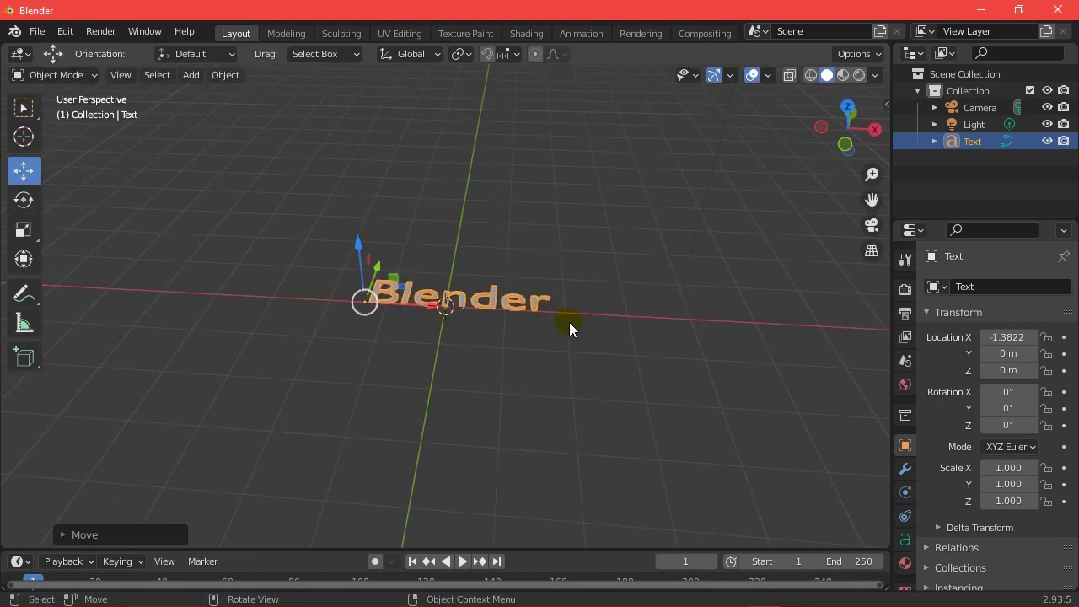
scroll(569, 322, "up", 3)
left_click_drag(378, 311, 357, 299)
scroll(621, 303, "up", 1)
scroll(621, 304, "up", 1)
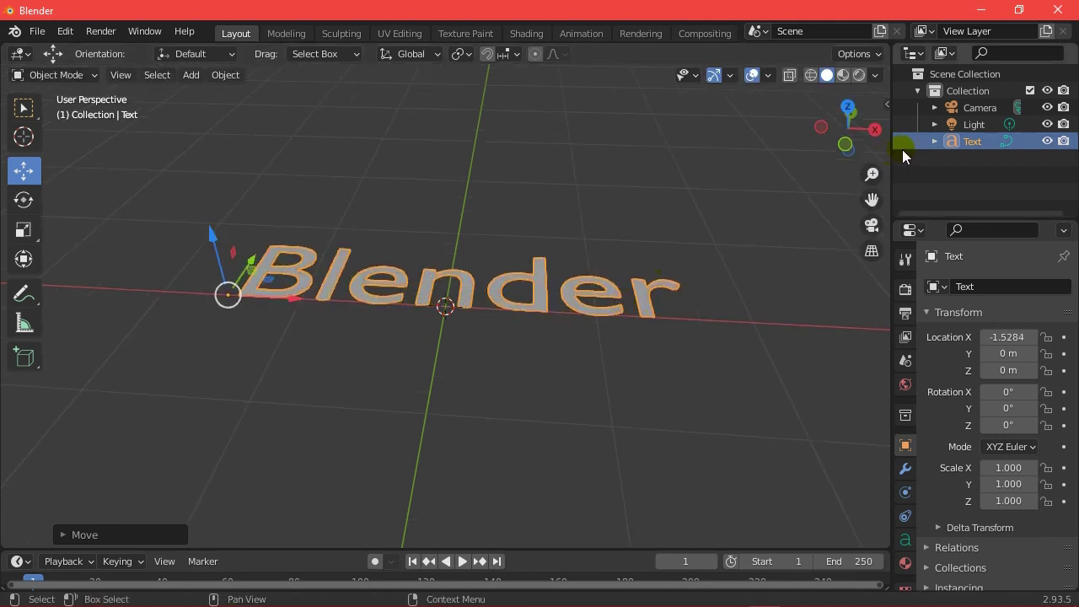
Step: Widen the side panels and set the text's X rotation to 90° so it stands upright
left_click_drag(892, 154, 639, 156)
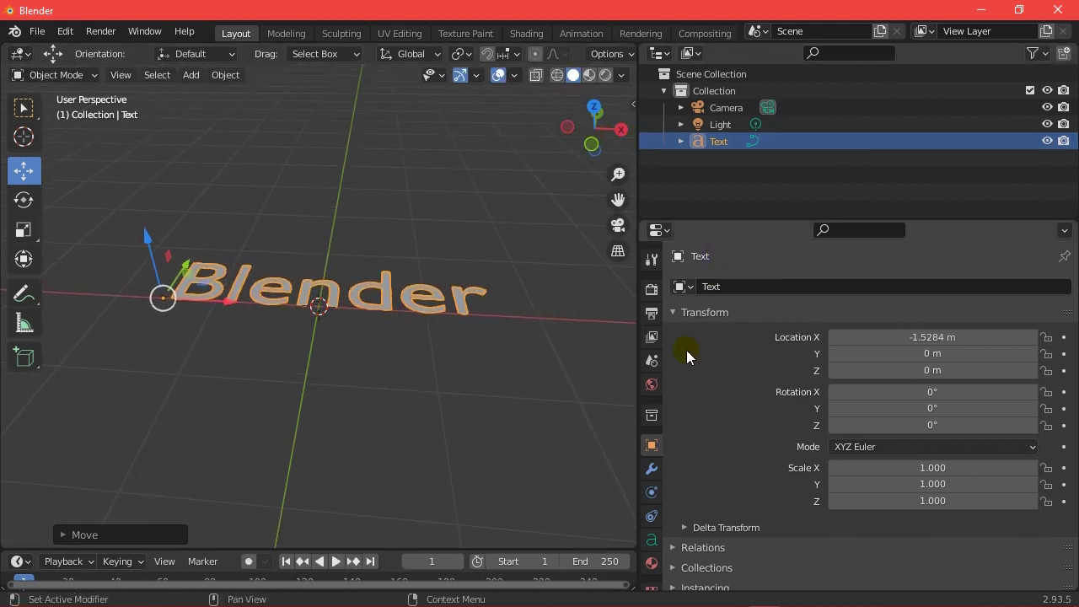
left_click(931, 391)
type("9")
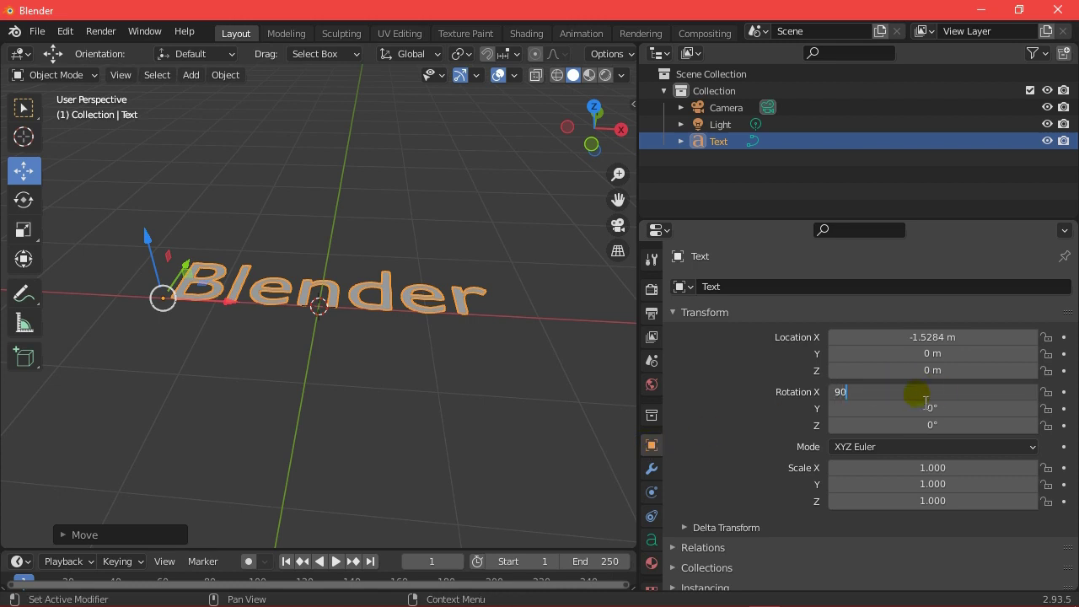
key("Return")
Step: Set the scene's Units length to Centimeters and bring up the text's Object Data properties
left_click(651, 360)
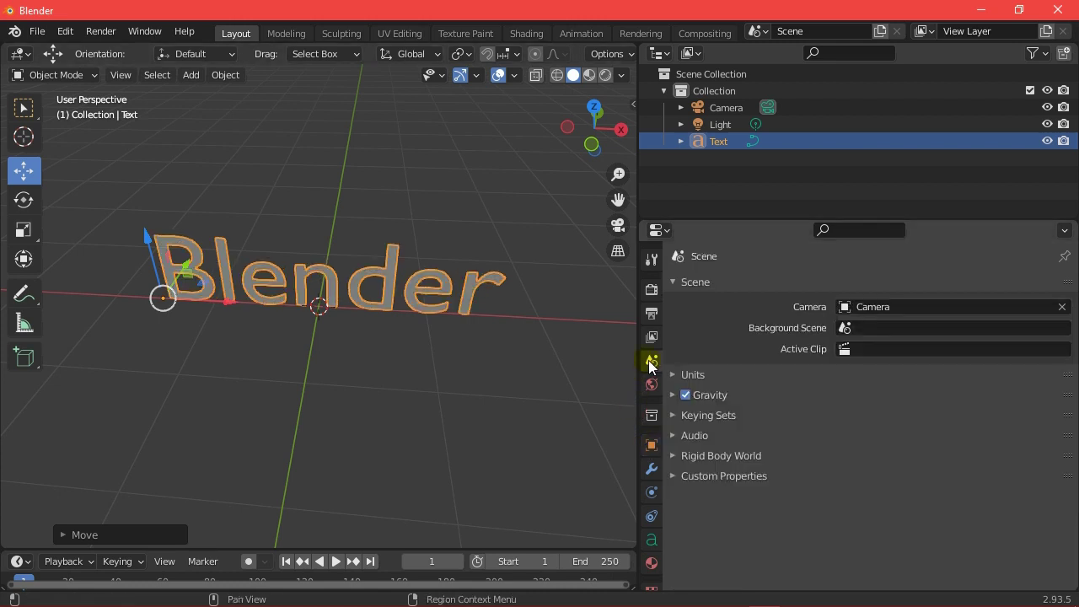
left_click(695, 374)
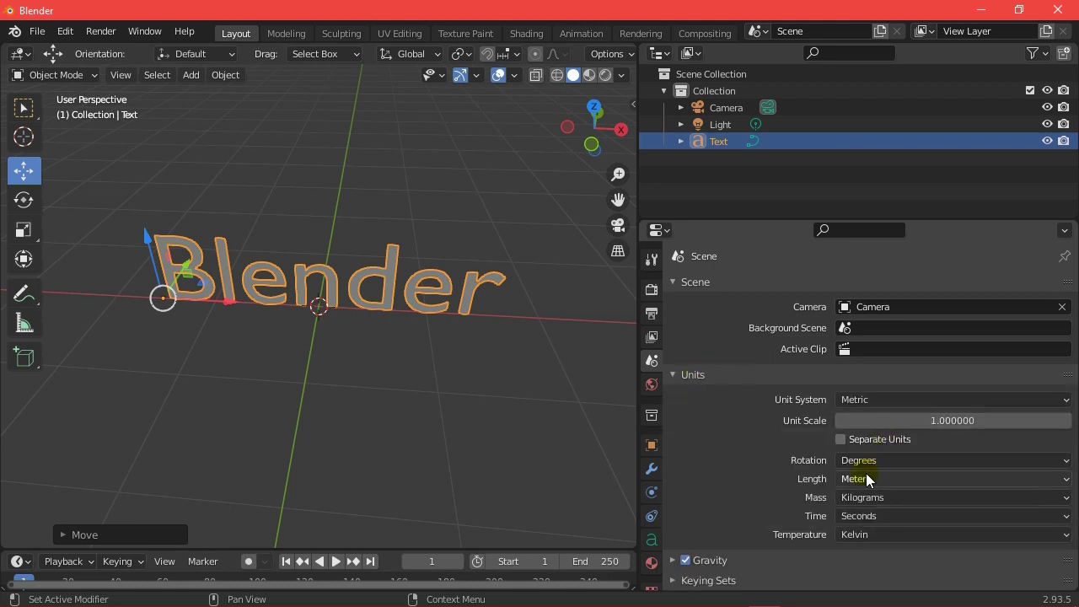
left_click(868, 478)
left_click(877, 404)
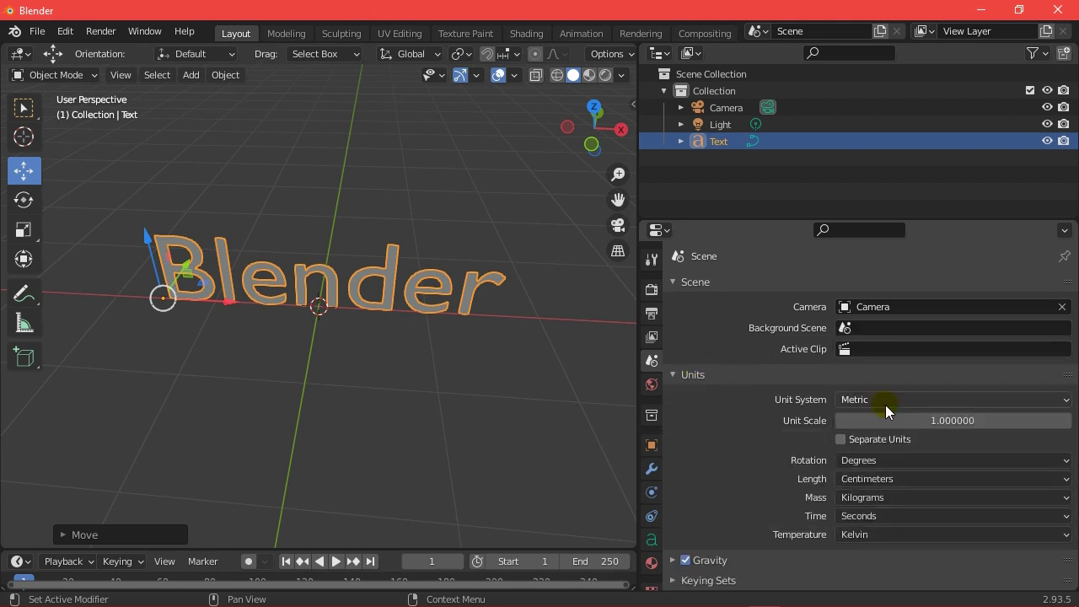
left_click(651, 540)
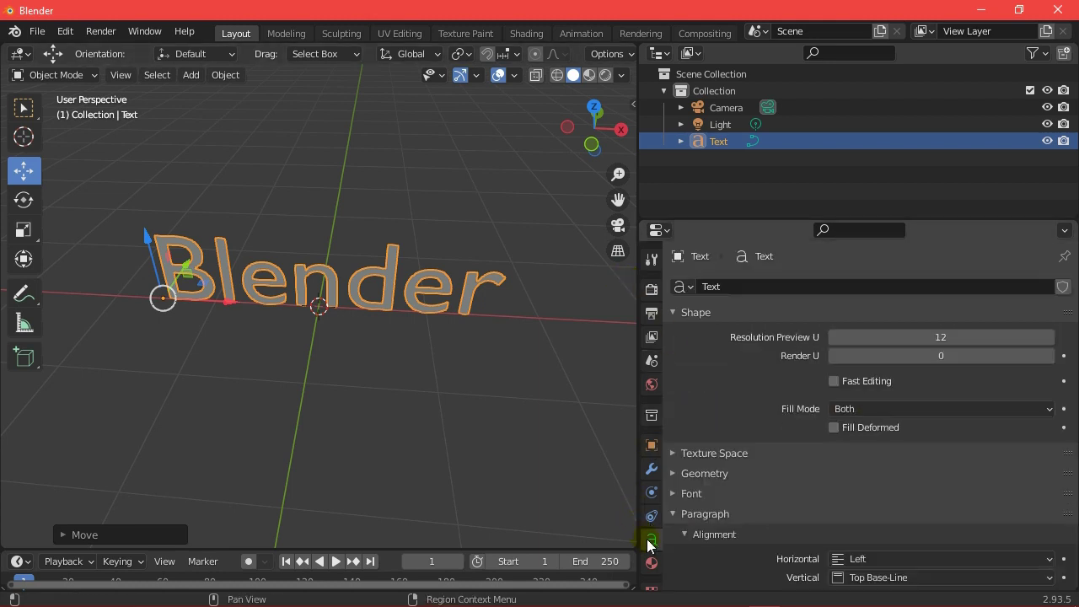
Step: Load Cinema Script.ttf as the text's Regular font
left_click(704, 493)
scroll(716, 485, "down", 2)
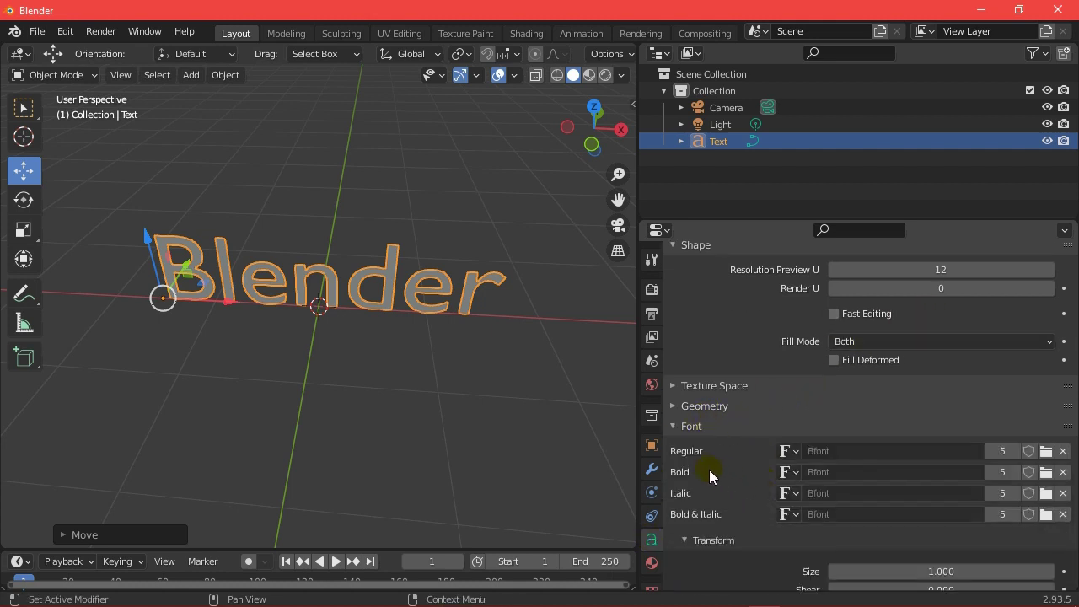
left_click(1044, 452)
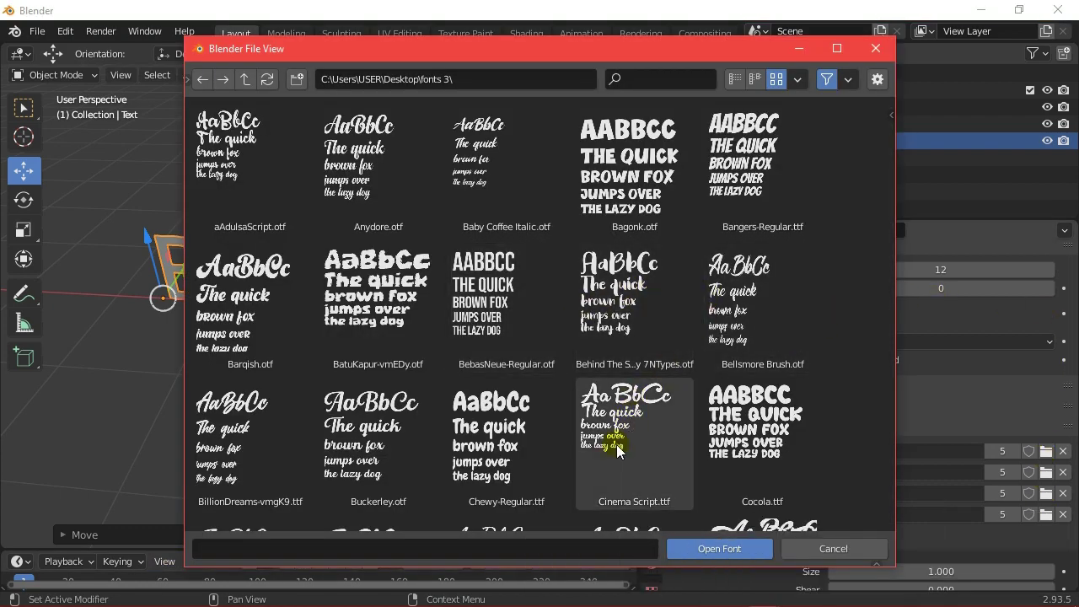
left_click(620, 451)
left_click(727, 549)
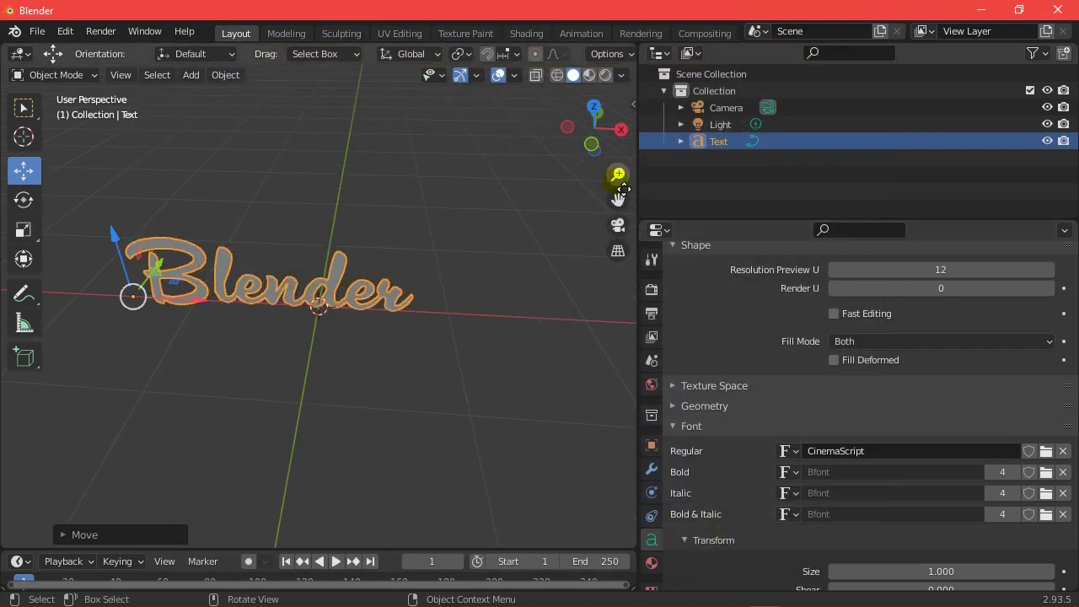
Step: Give the text an 8 cm extrusion in the Geometry settings
mouse_move(522, 337)
middle_mouse_down()
mouse_move(570, 335)
mouse_move(820, 444)
middle_mouse_up()
scroll(810, 443, "down", 1)
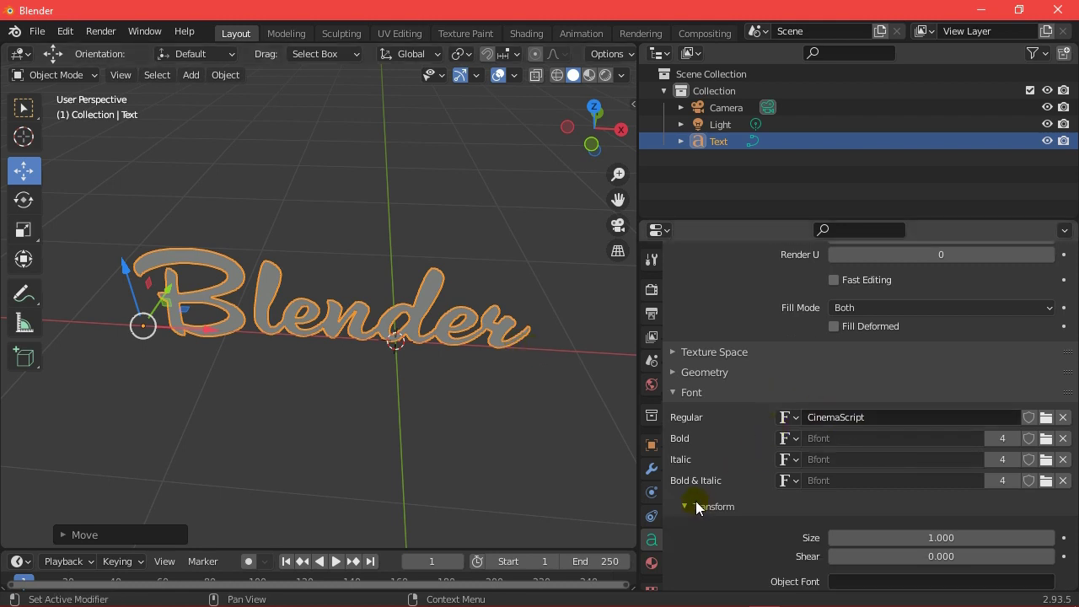
scroll(749, 415, "up", 1)
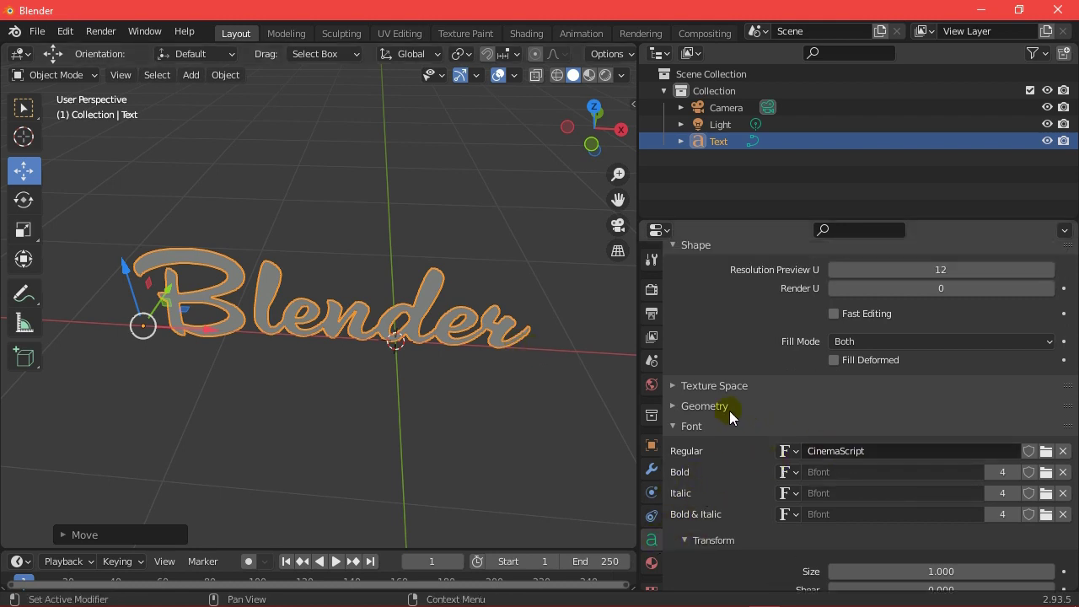
left_click(730, 410)
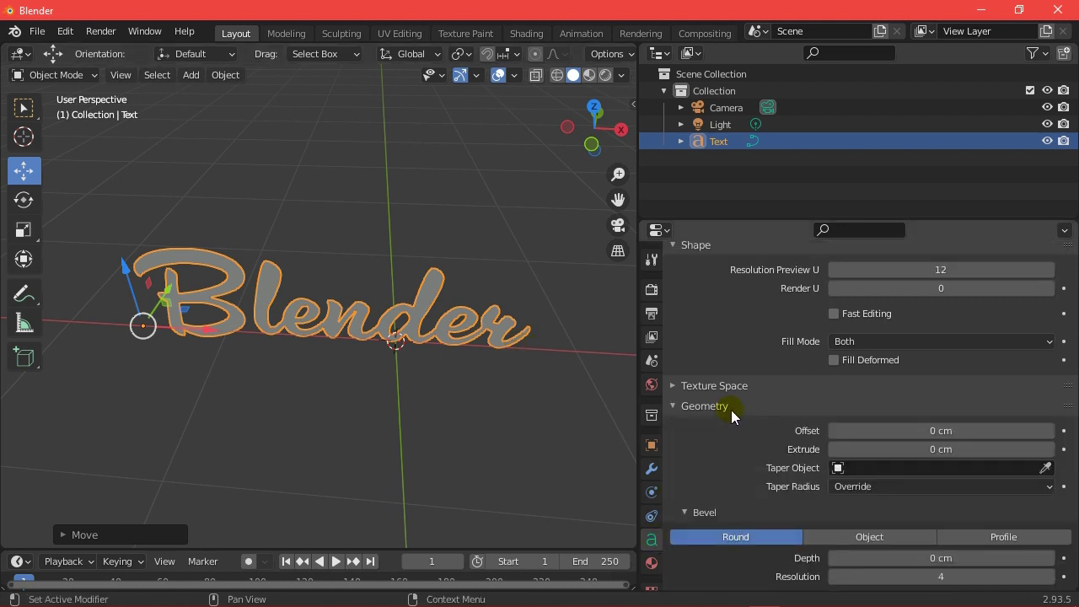
left_click(943, 450)
type("8")
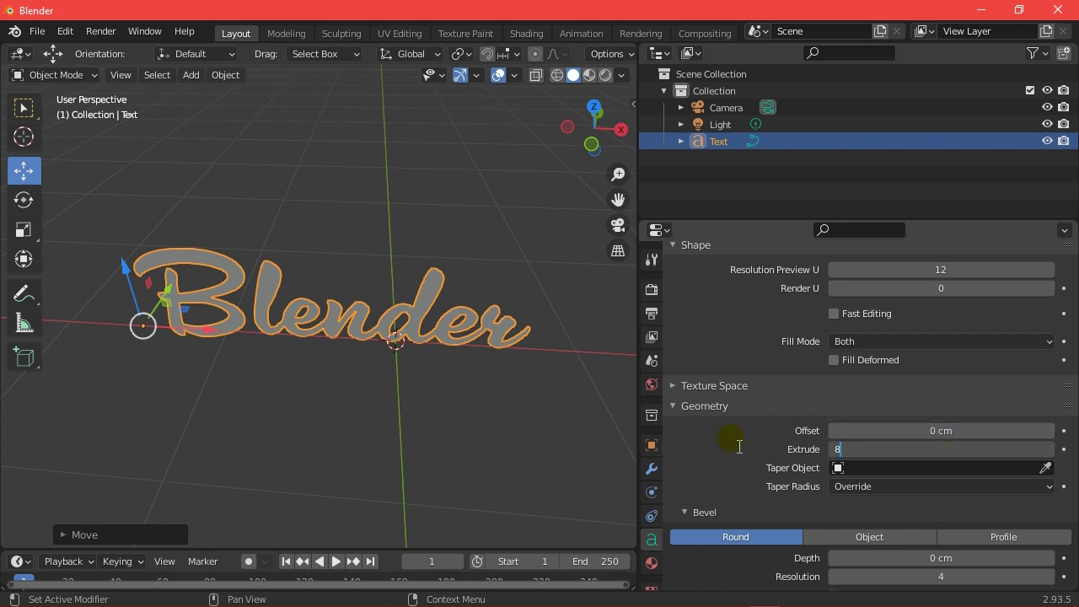
key("Return")
Step: Add a 0.7 cm custom-profile bevel at resolution 32 and orbit to inspect the lettering
left_click(985, 538)
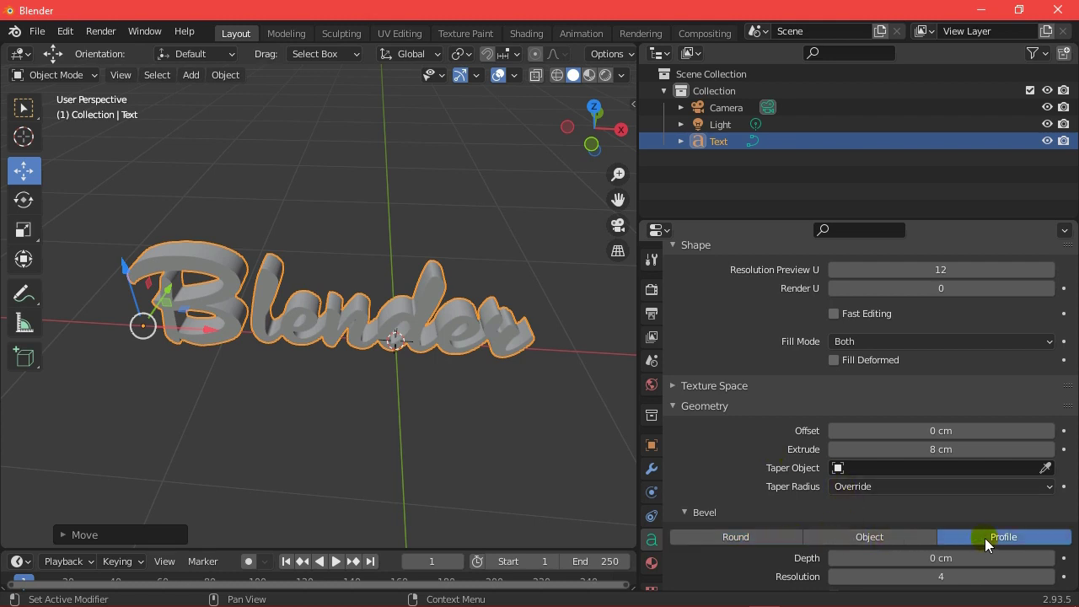
scroll(987, 535, "down", 2)
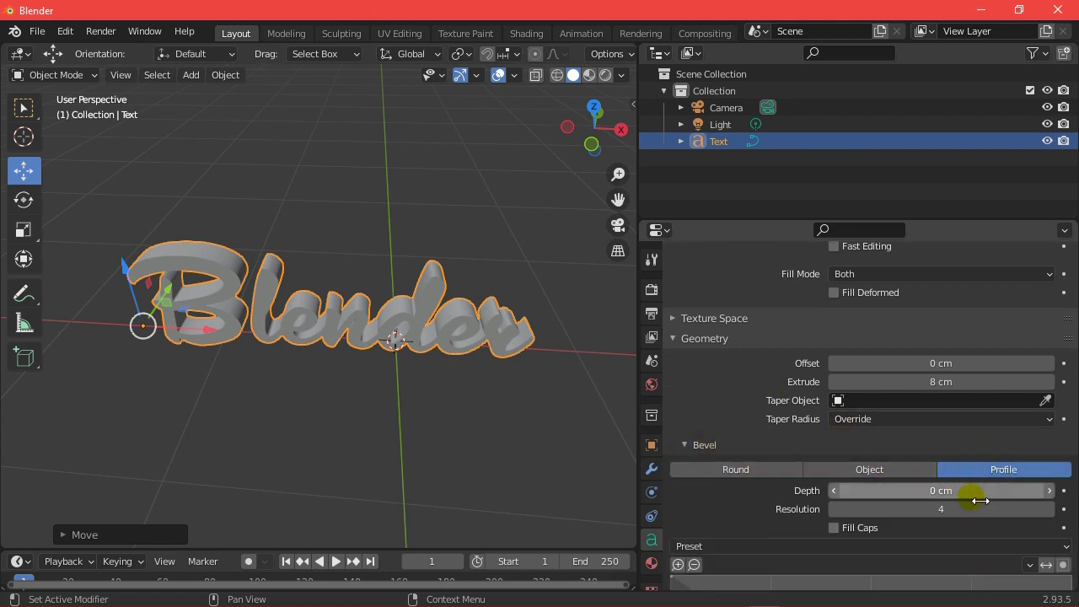
left_click_drag(969, 509, 1012, 509)
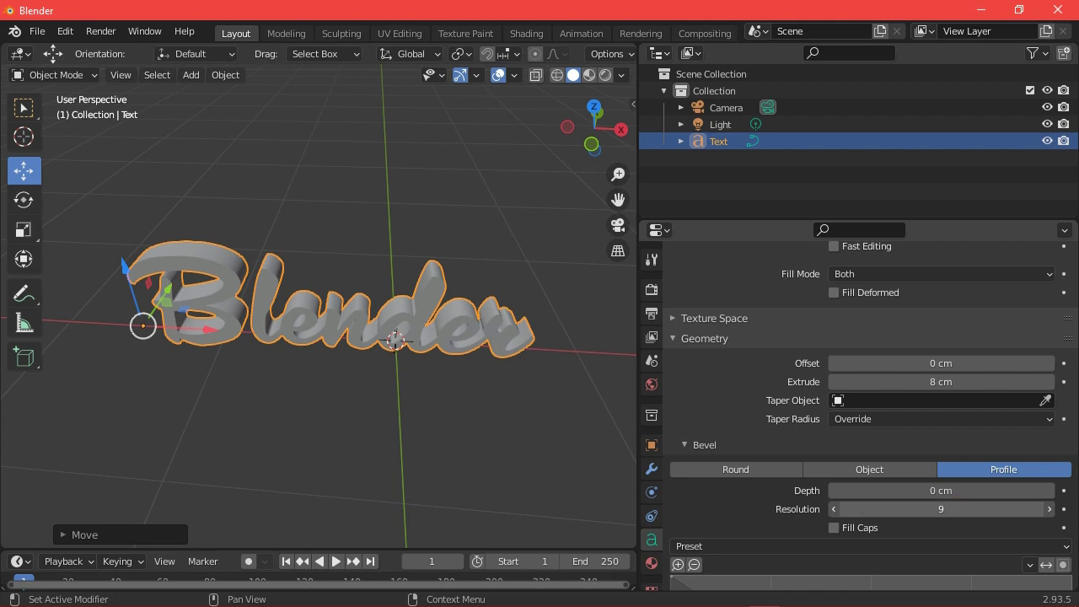
left_click(932, 491)
type("0.7")
key("Return")
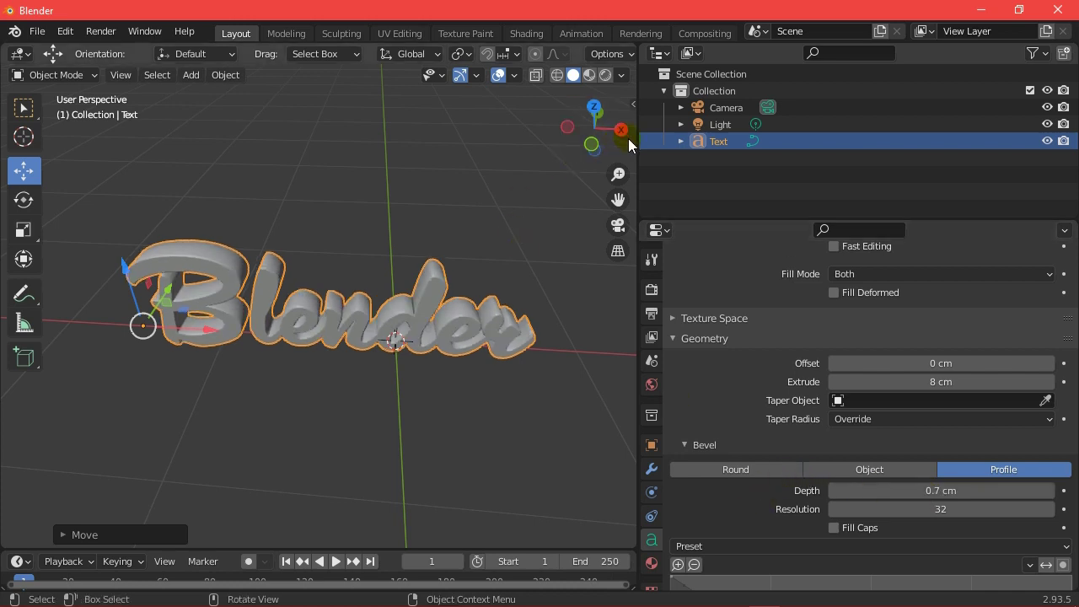
left_click_drag(624, 136, 595, 128)
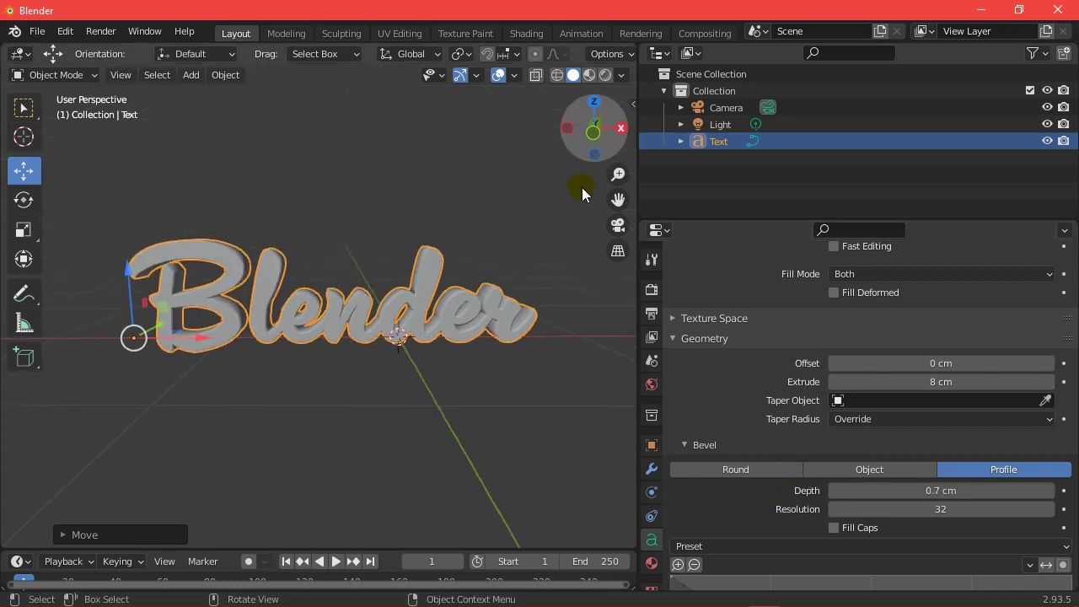
scroll(497, 283, "up", 1)
left_click_drag(620, 132, 622, 134)
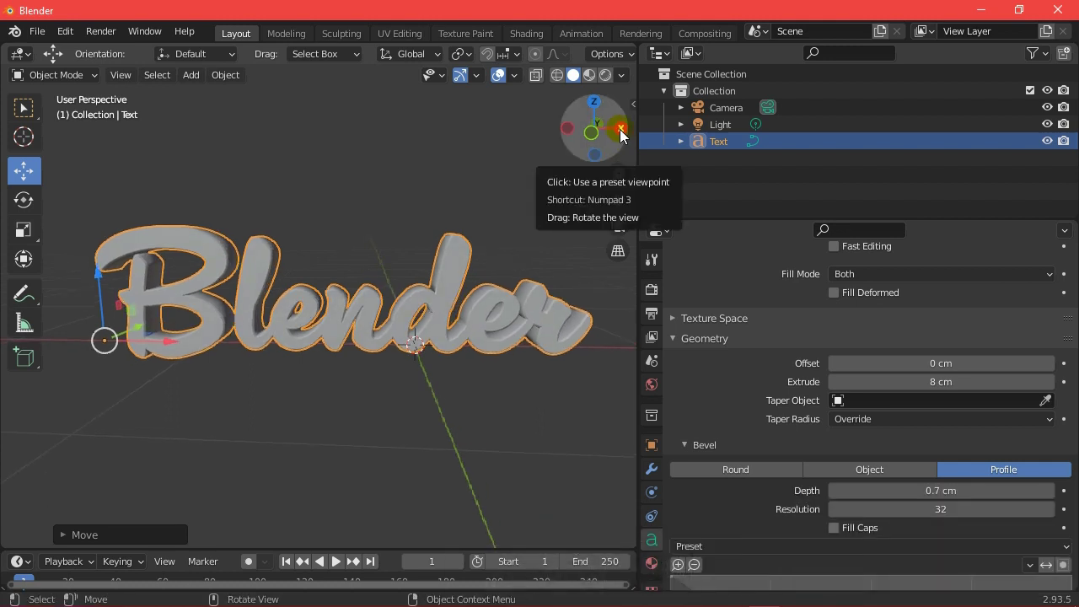
scroll(435, 287, "down", 3)
middle_click_drag(628, 189, 344, 305)
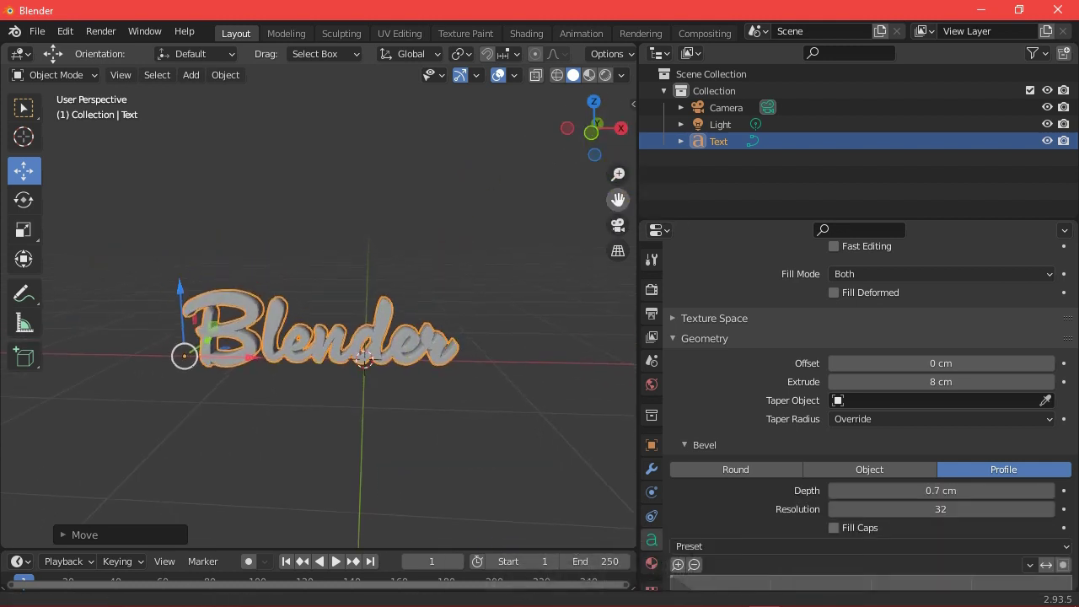
Step: Add a plane mesh and raise it above the text
left_click(189, 75)
left_click(353, 93)
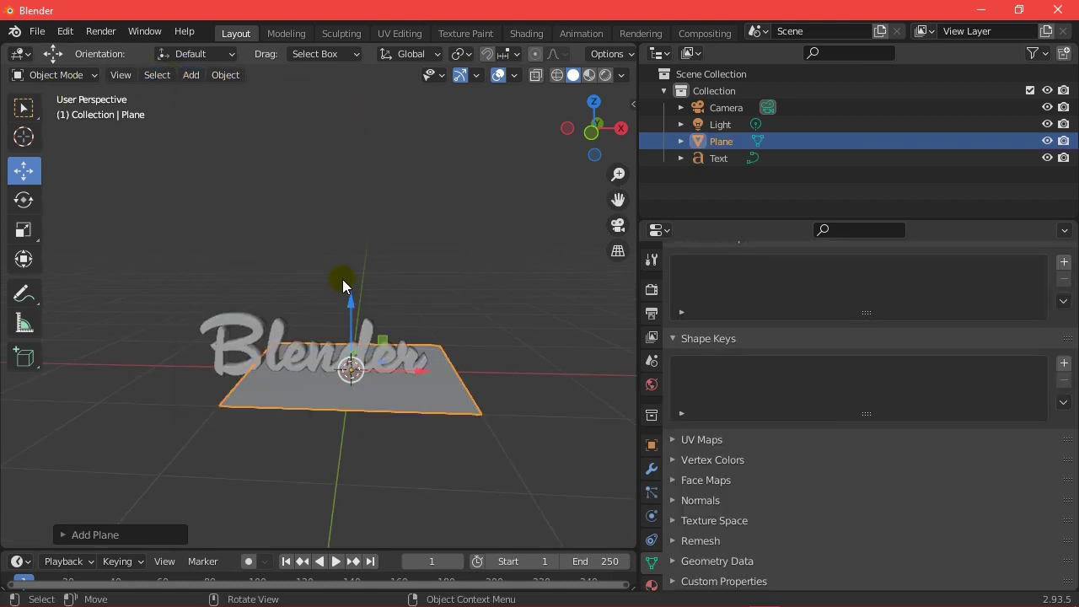
left_click_drag(343, 285, 342, 181)
left_click_drag(396, 248, 385, 256)
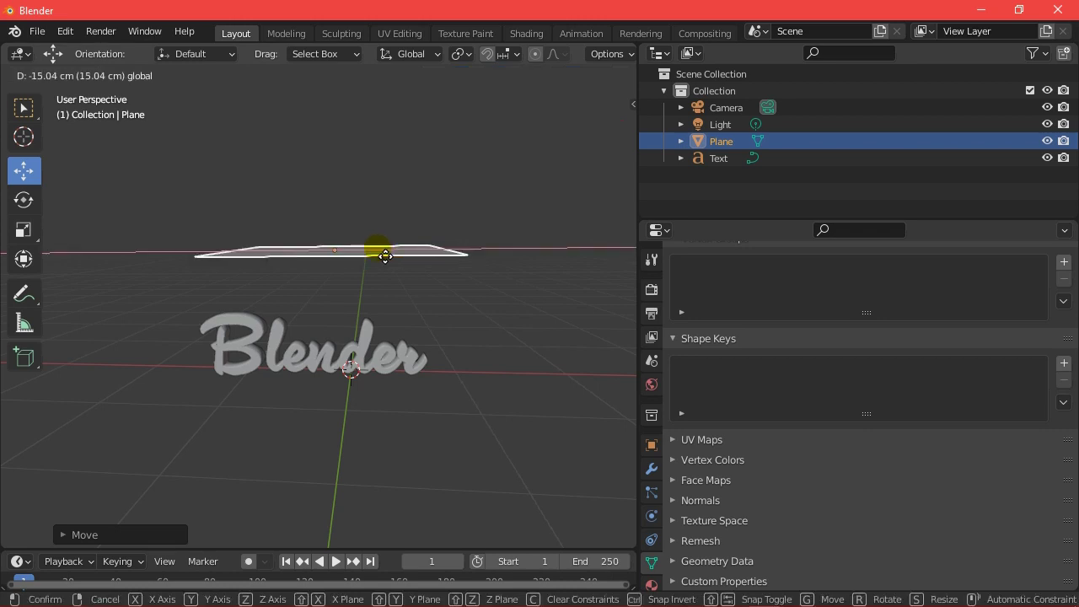
left_click_drag(621, 107, 593, 131)
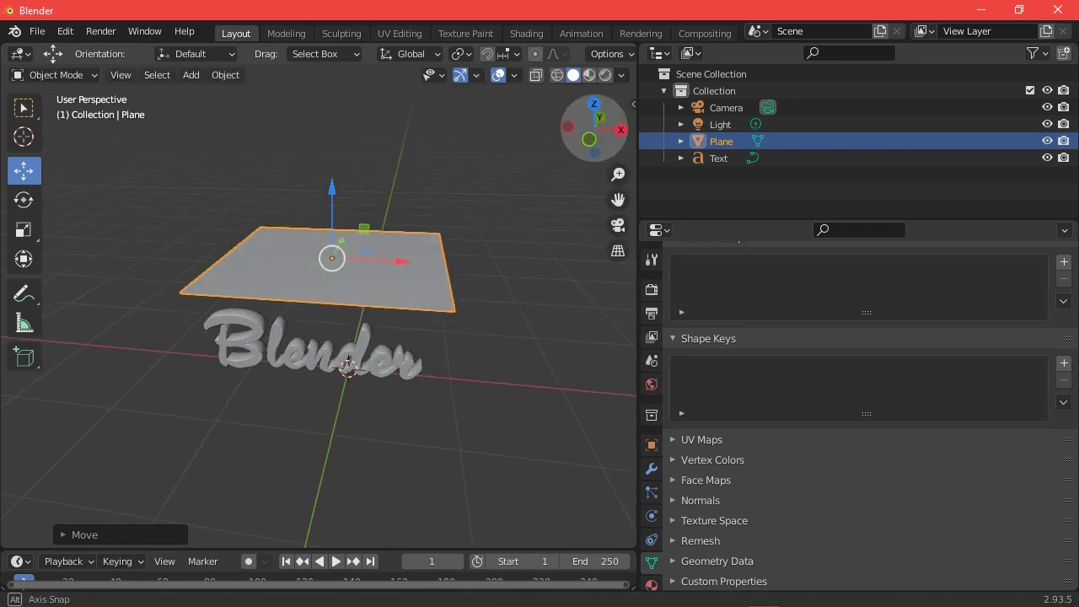
Step: Copy and paste the plane, placing the copy to the right of the first one
right_click(736, 143)
left_click(708, 146)
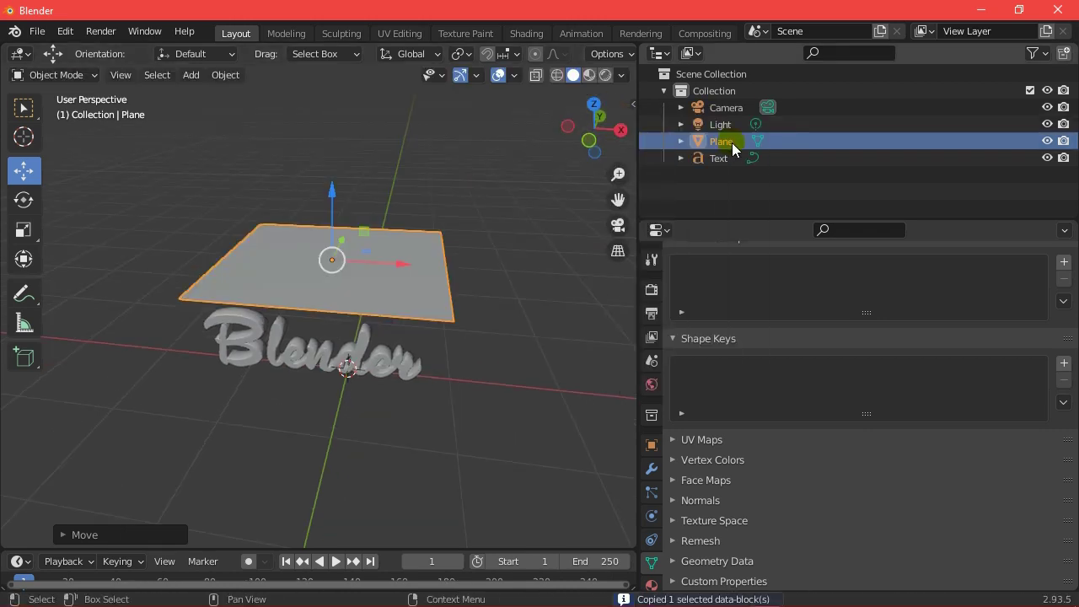
right_click(732, 143)
left_click(683, 163)
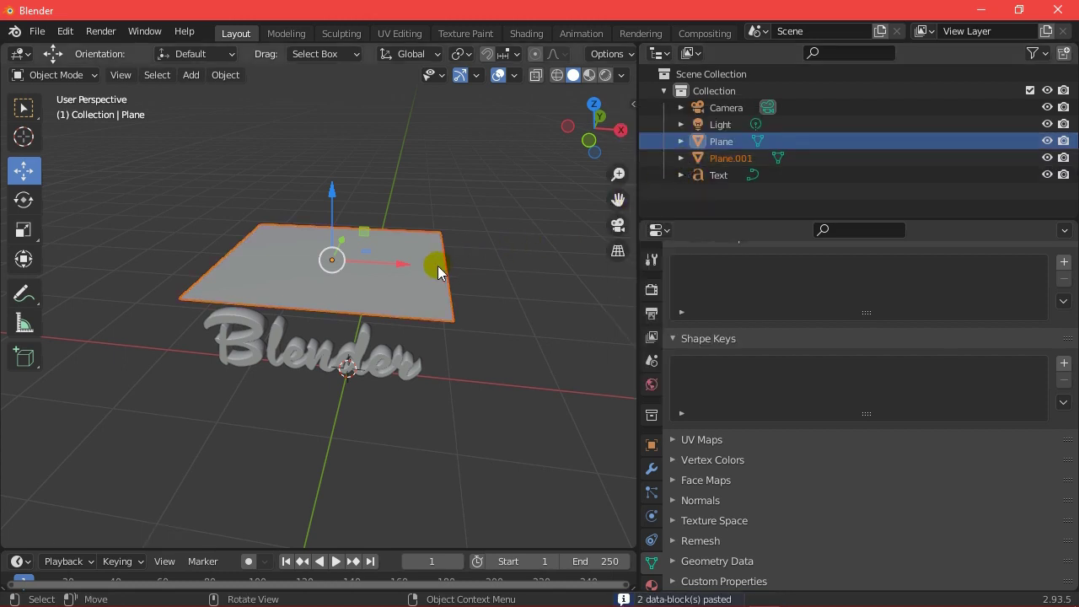
key("g")
left_click(45, 287)
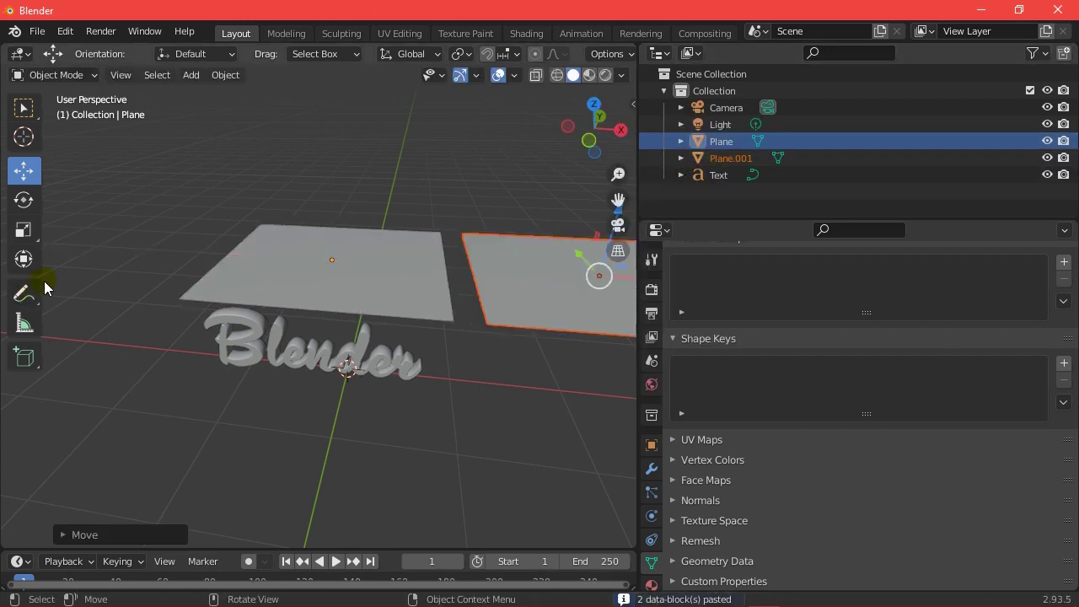
scroll(136, 254, "down", 4)
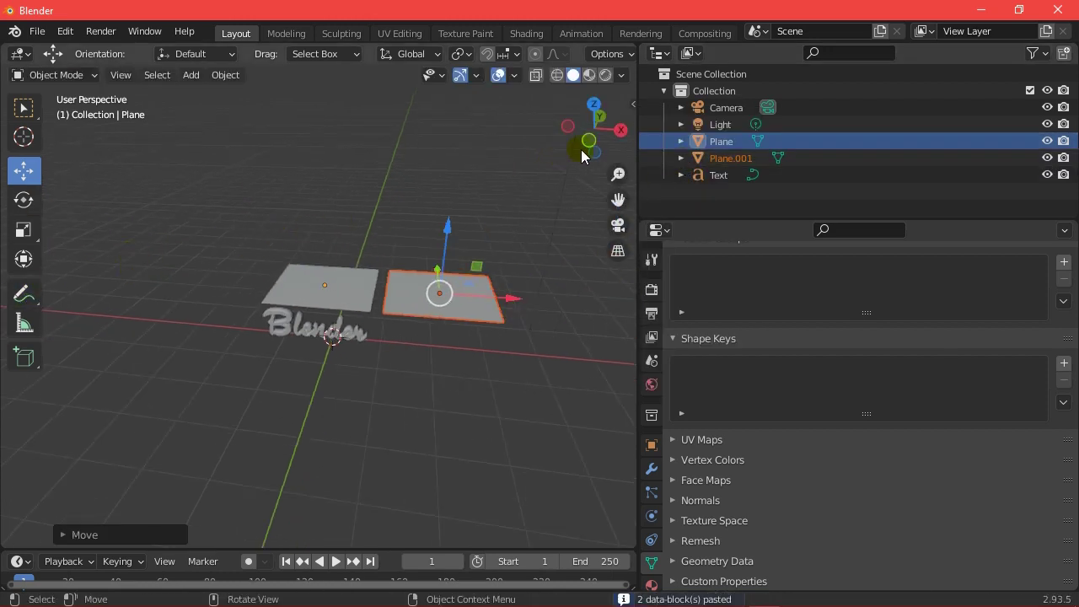
left_click_drag(616, 137, 591, 128)
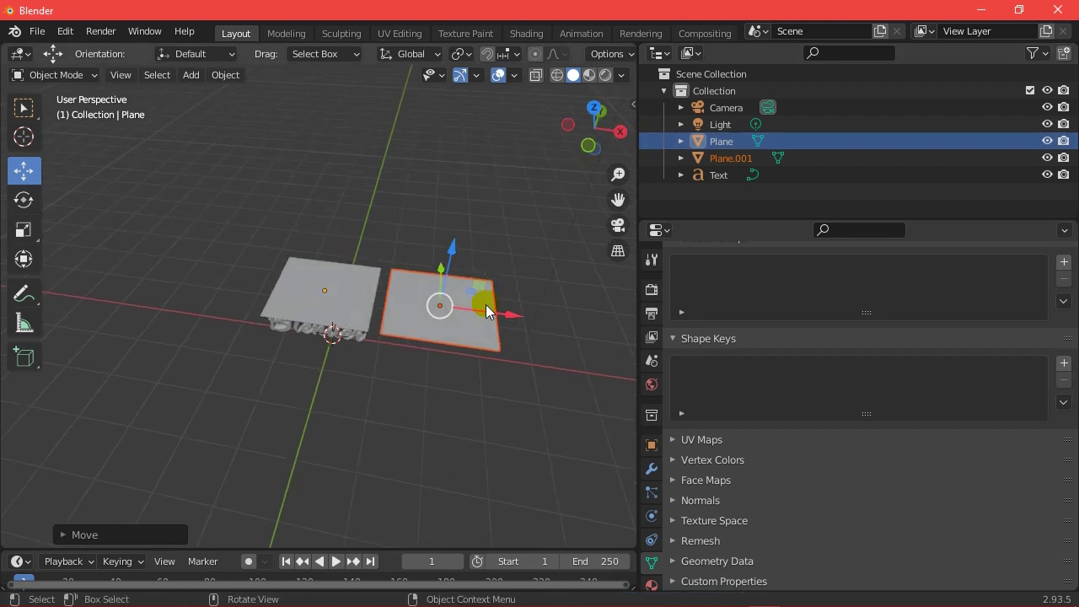
left_click_drag(485, 308, 517, 320)
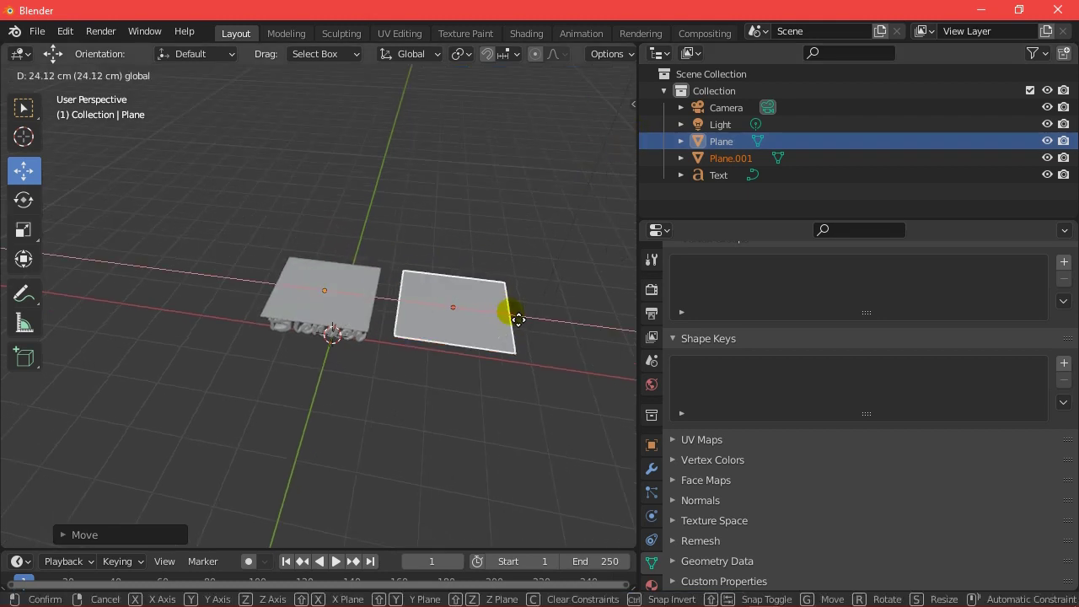
Step: Paste another plane copy and place it left of the centre plane
right_click(747, 142)
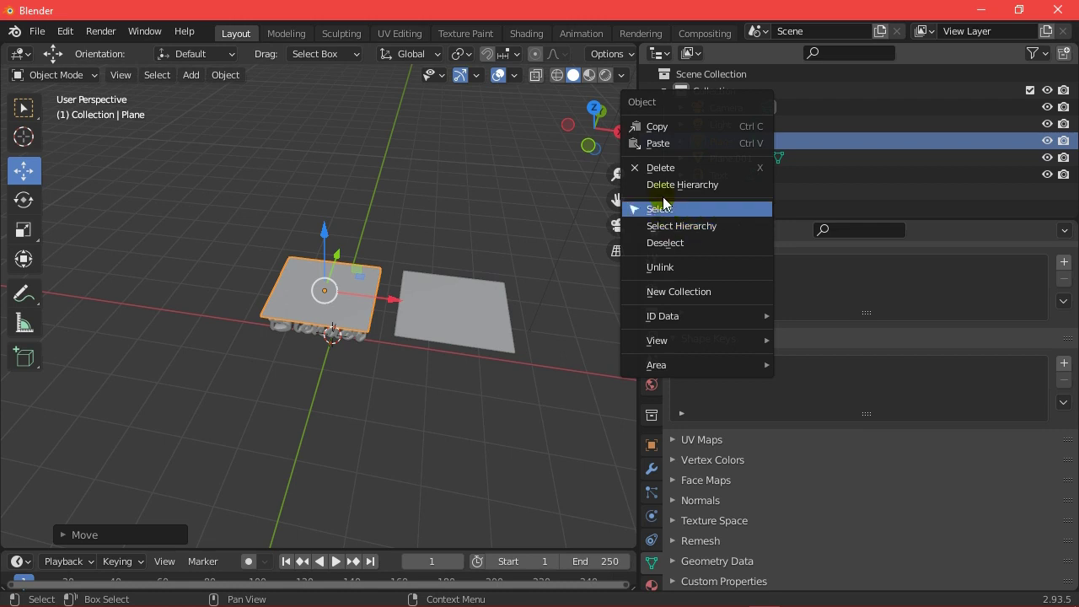
left_click(667, 129)
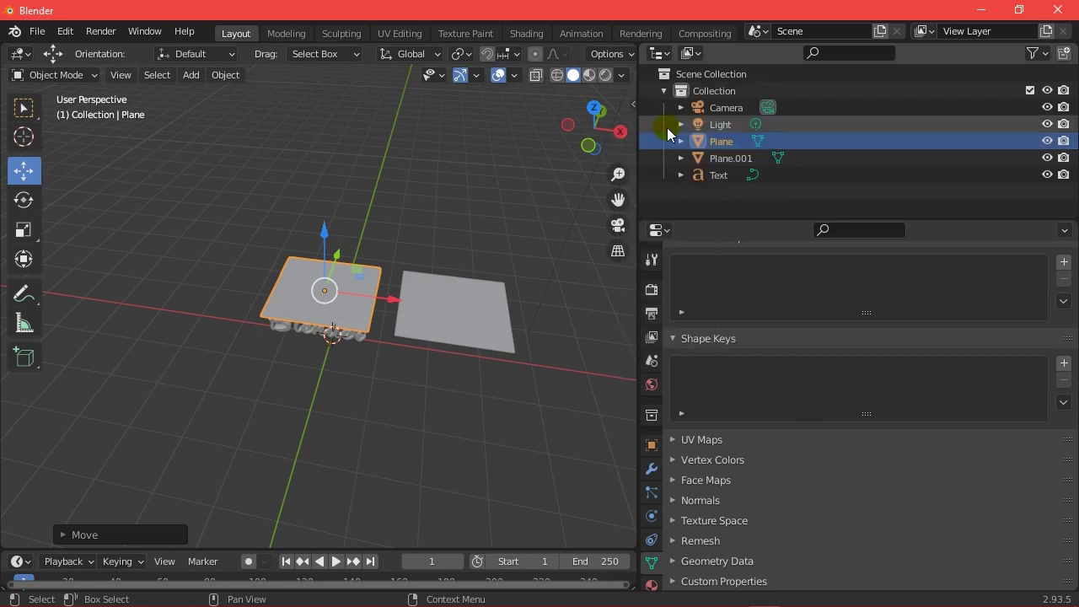
right_click(748, 140)
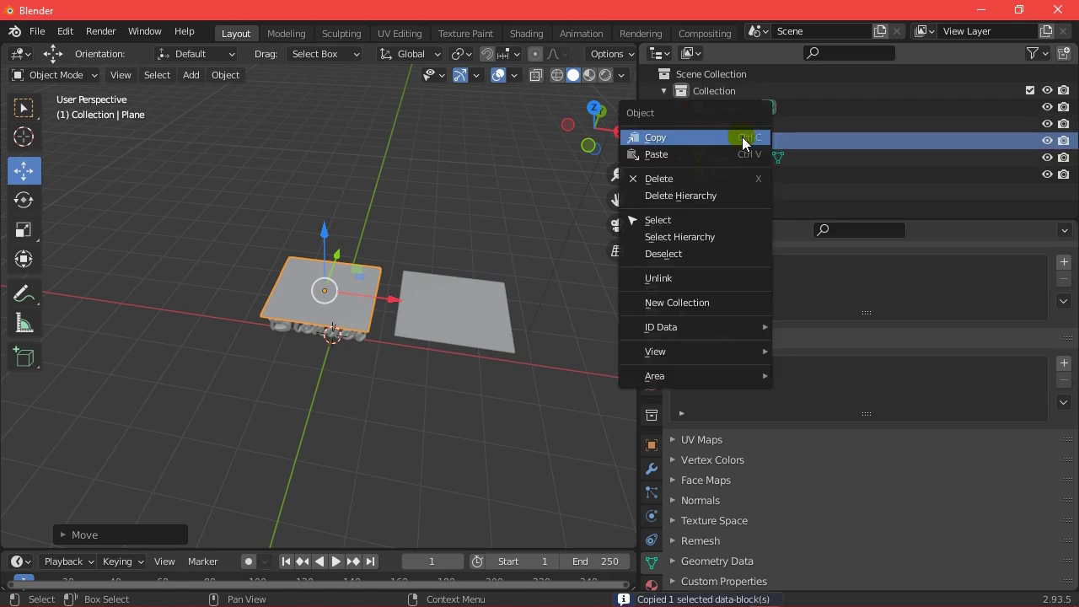
left_click(657, 155)
left_click_drag(374, 299, 256, 296)
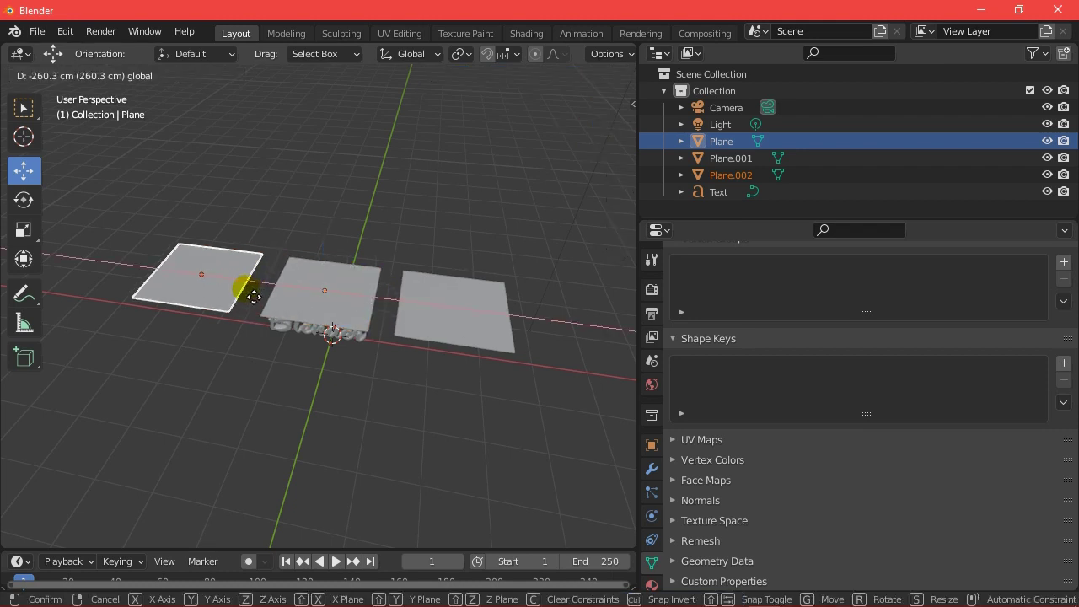
Step: Copy and paste all three planes as new copies, then deselect everything
scroll(397, 222, "down", 2)
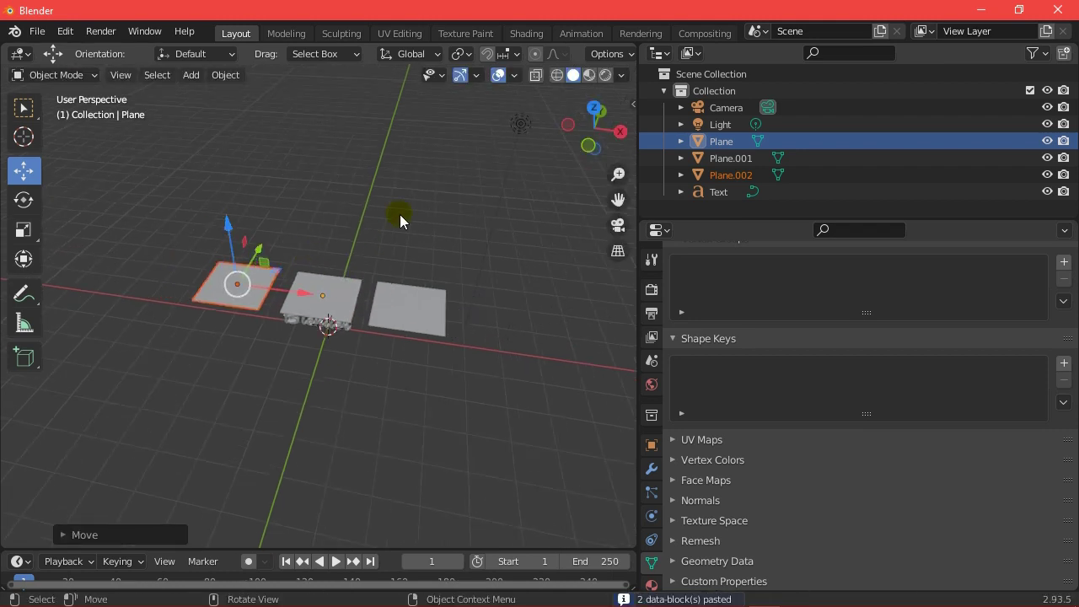
left_click(751, 174, "shift")
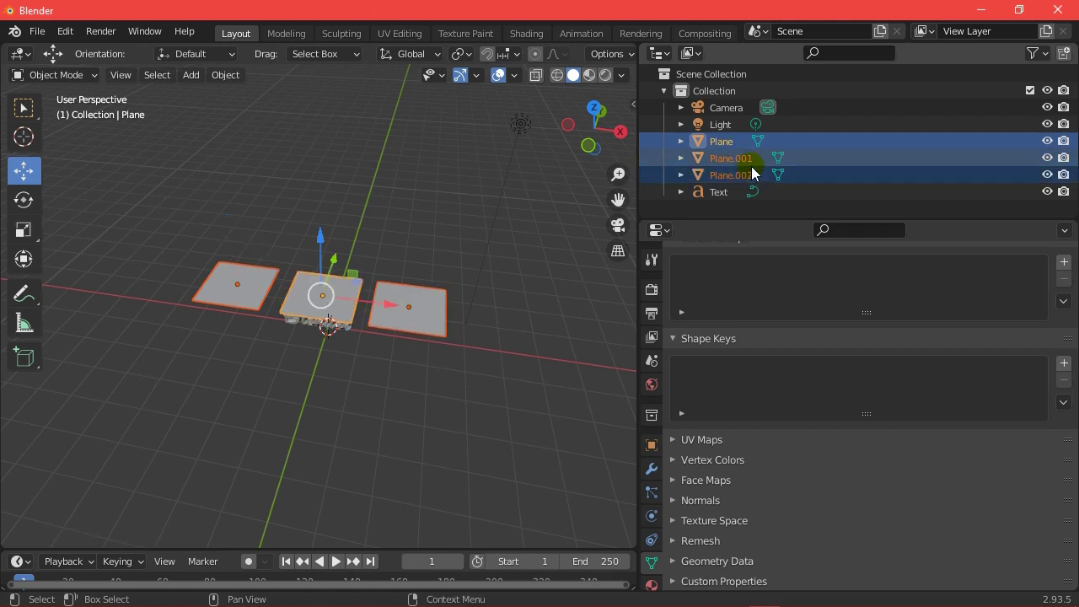
key("ctrl+c")
key("ctrl+v")
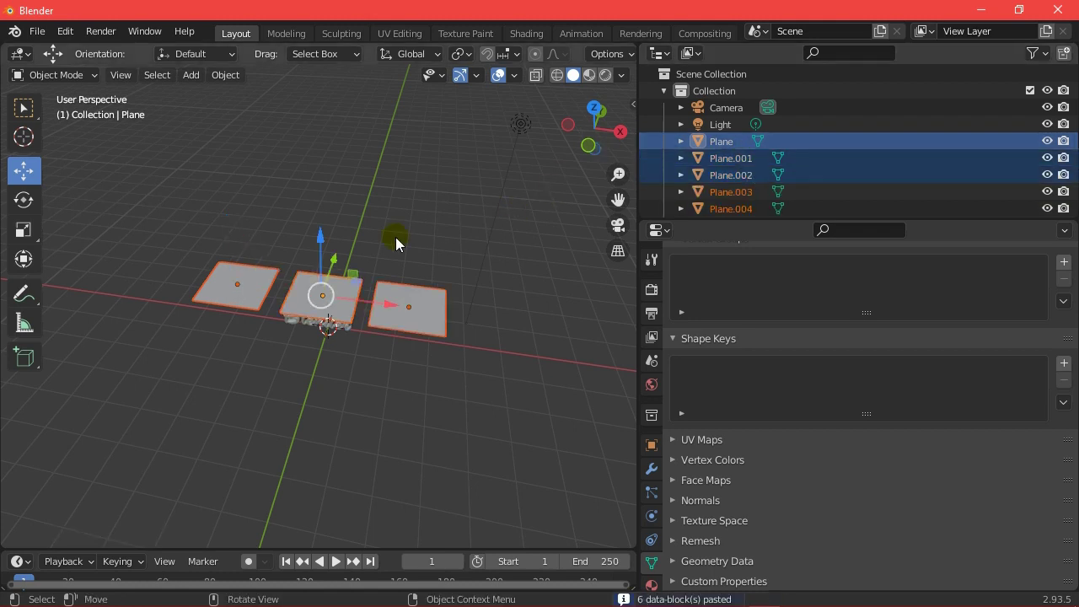
key("alt+a")
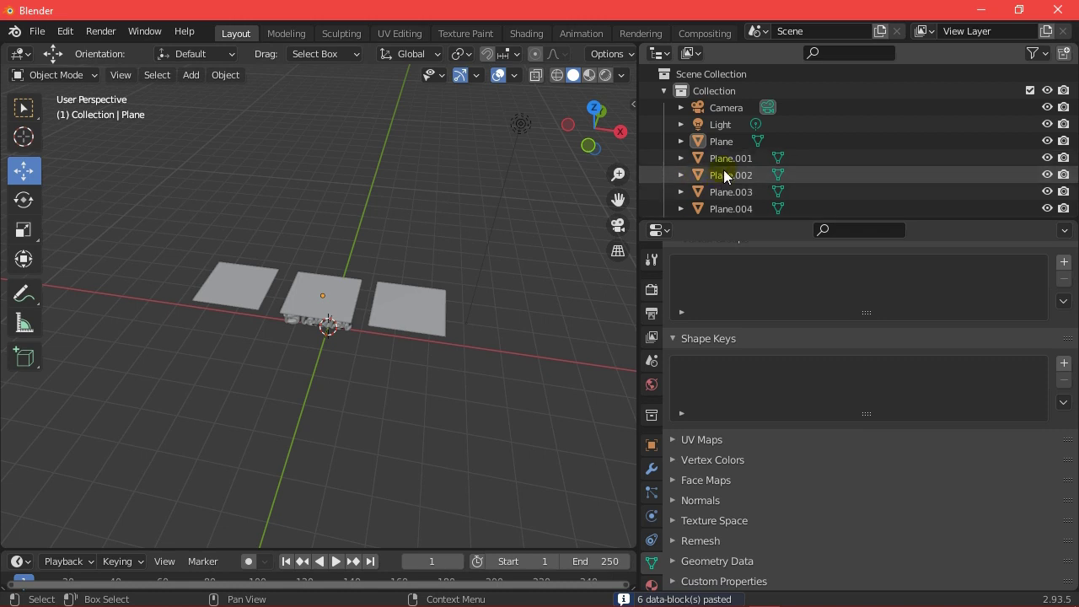
Step: Select the pasted row Plane.003–Plane.005 and duplicate it into a row behind the first
scroll(723, 169, "down", 2)
left_click(730, 192)
left_click(729, 158, "ctrl")
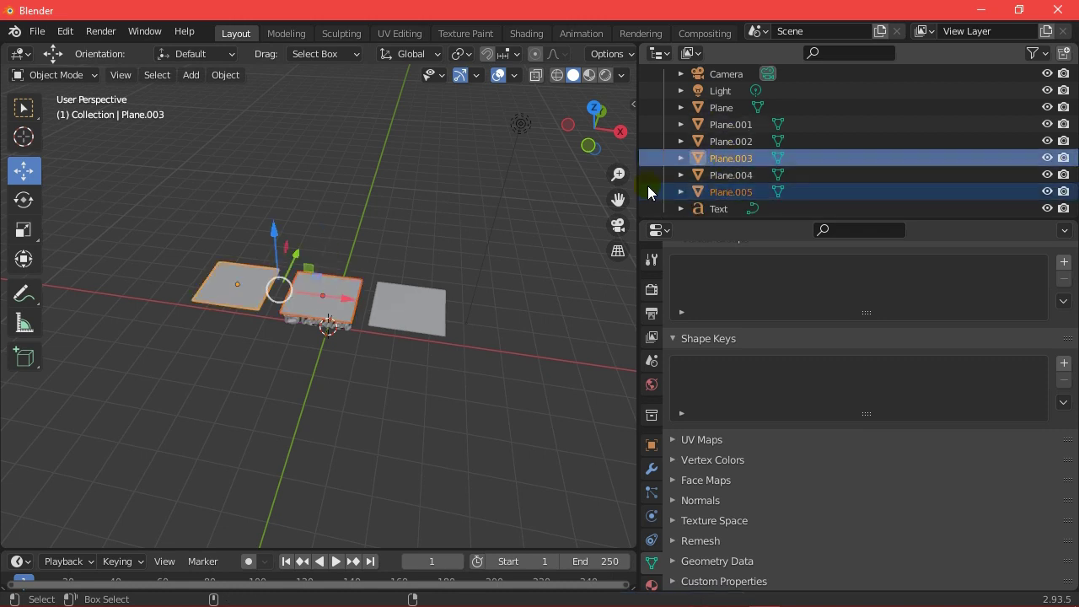
left_click(727, 189)
left_click(732, 160, "shift")
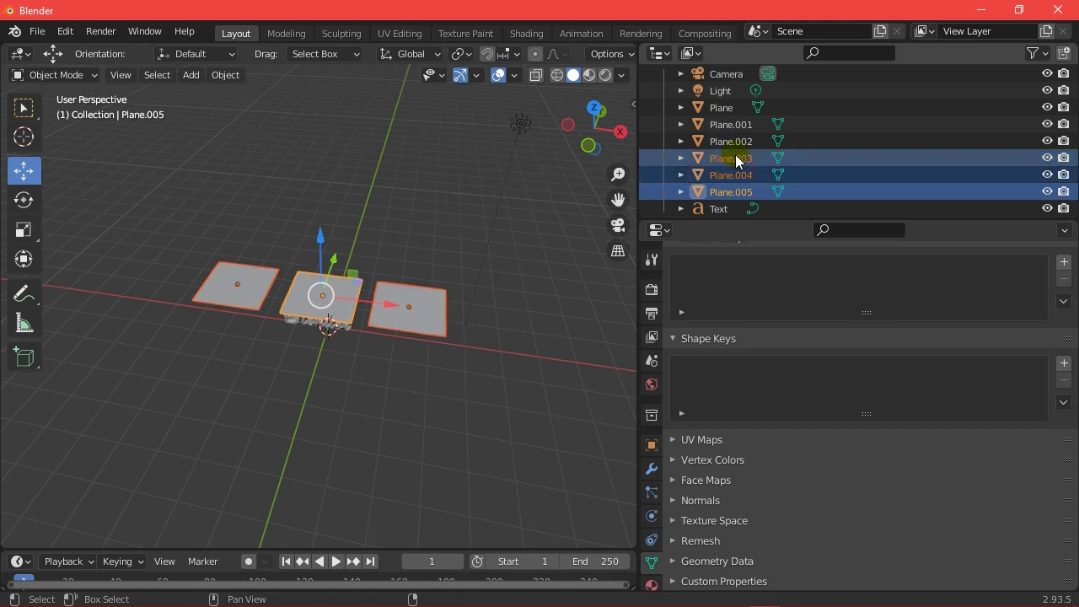
key("shift+d")
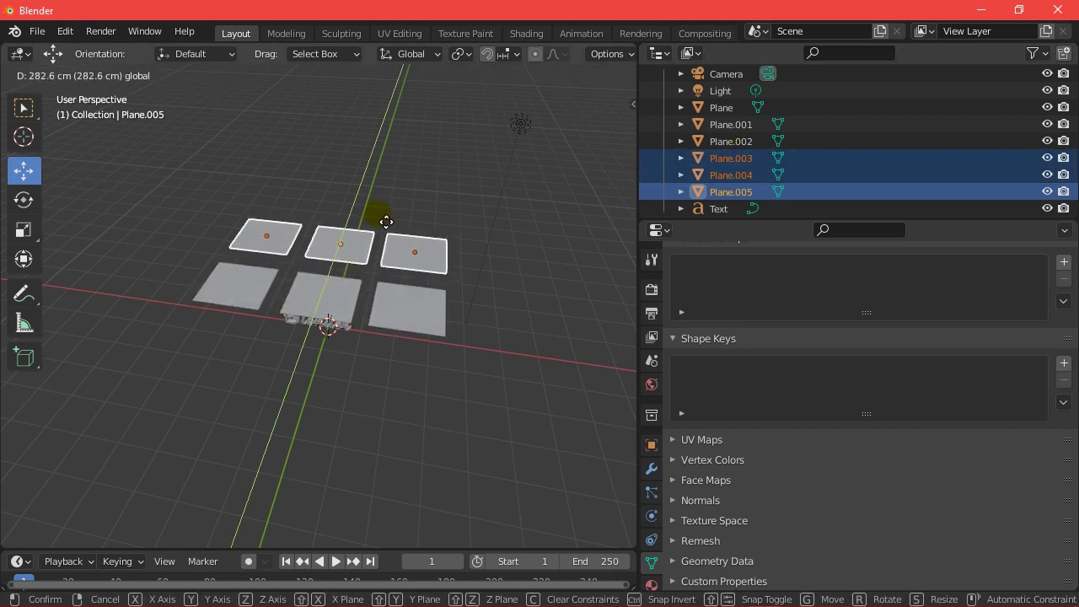
left_click(380, 216)
Step: Paste another three-plane row in front to complete the grid, then select Plane through Plane.008
key("ctrl+c")
key("ctrl+v")
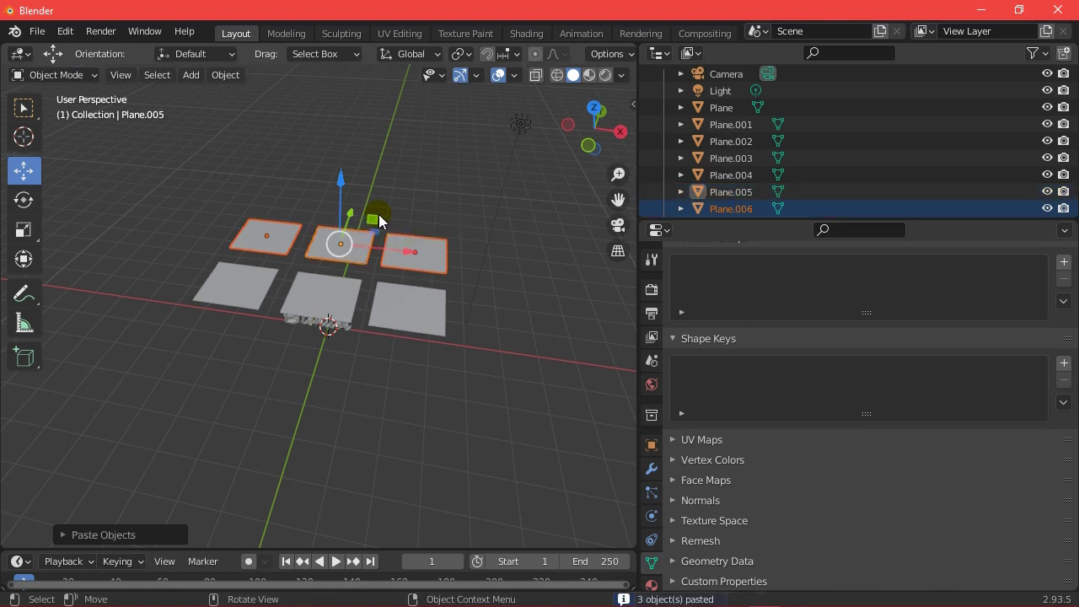
left_click_drag(351, 214, 313, 342)
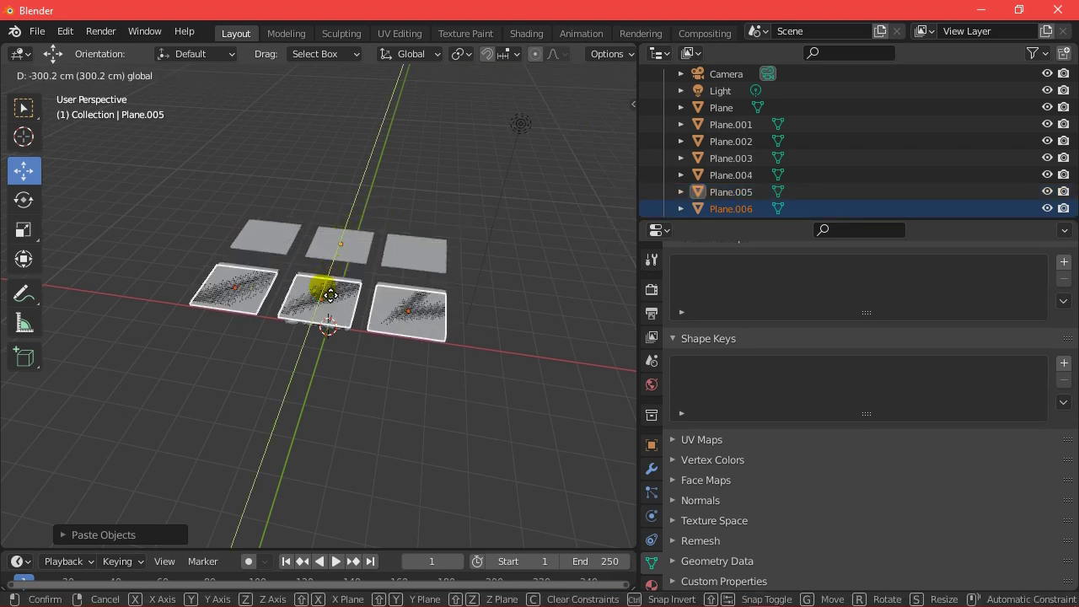
left_click(314, 342)
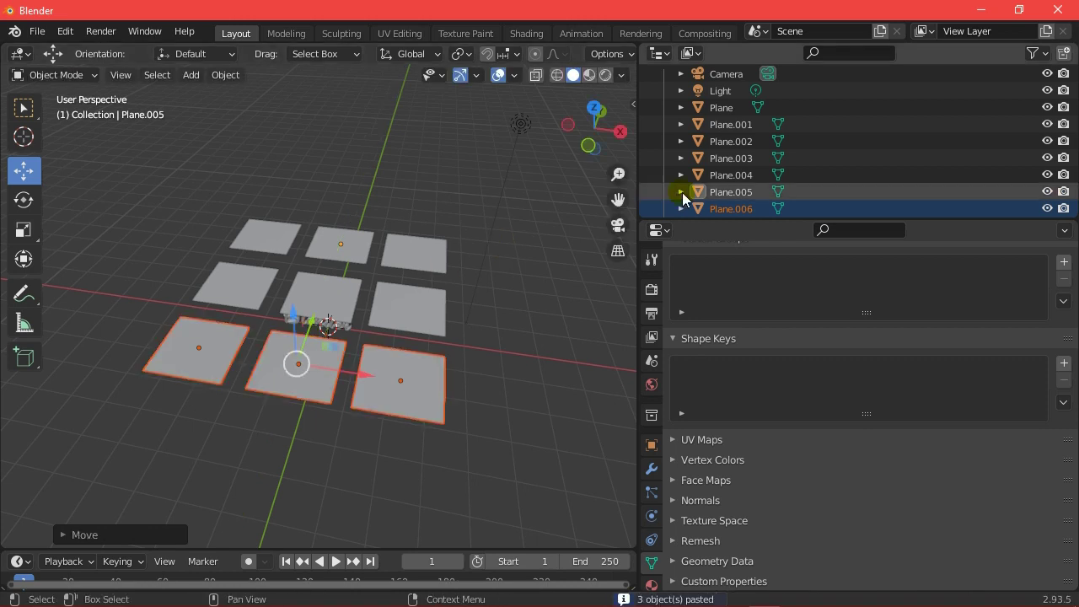
left_click_drag(761, 228, 749, 342)
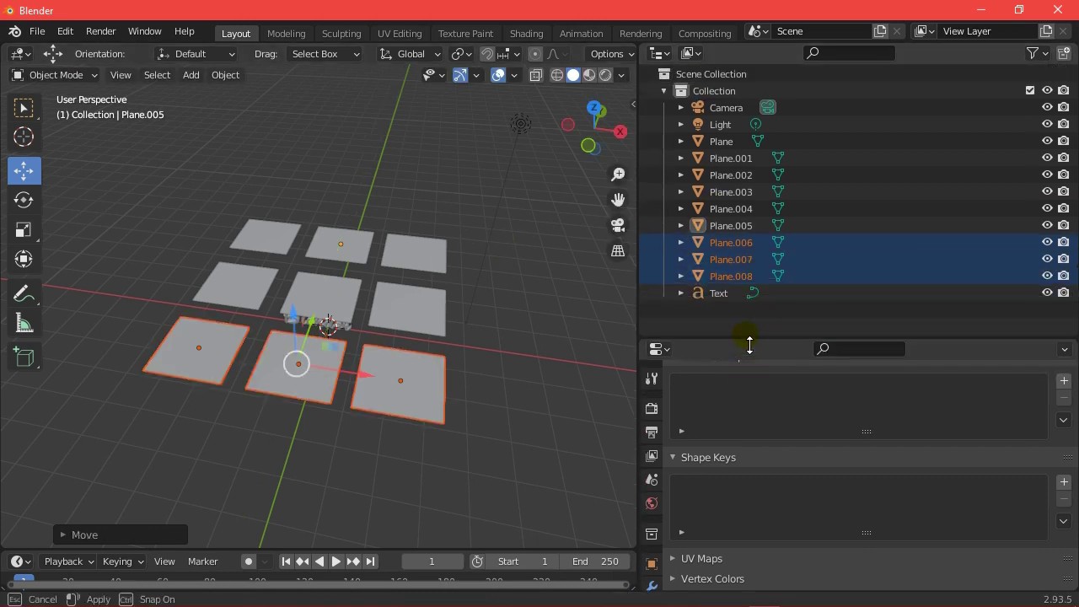
left_click(725, 143)
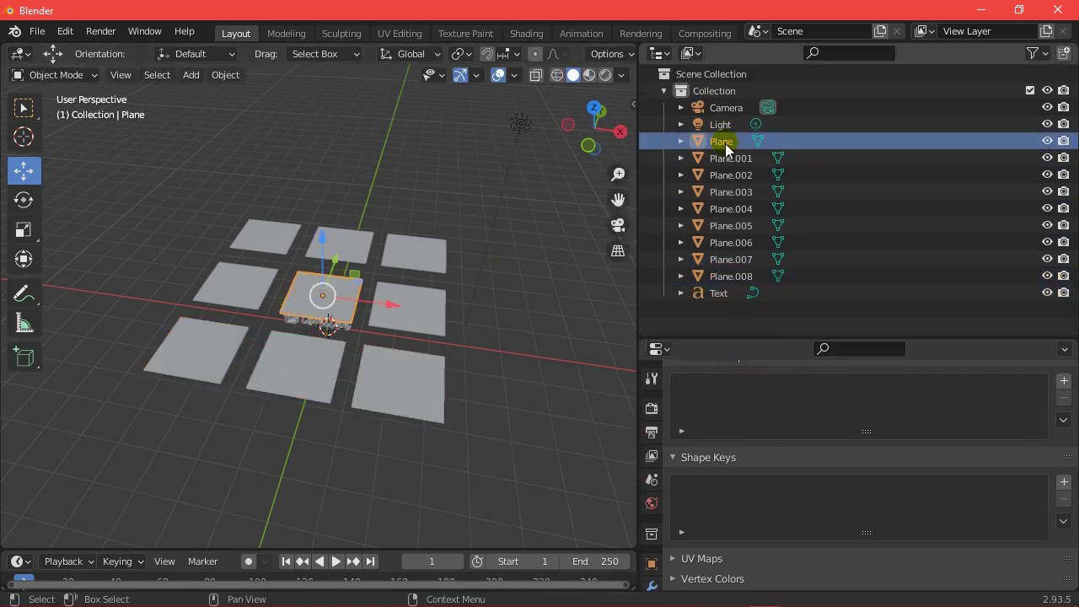
left_click(736, 278, "shift")
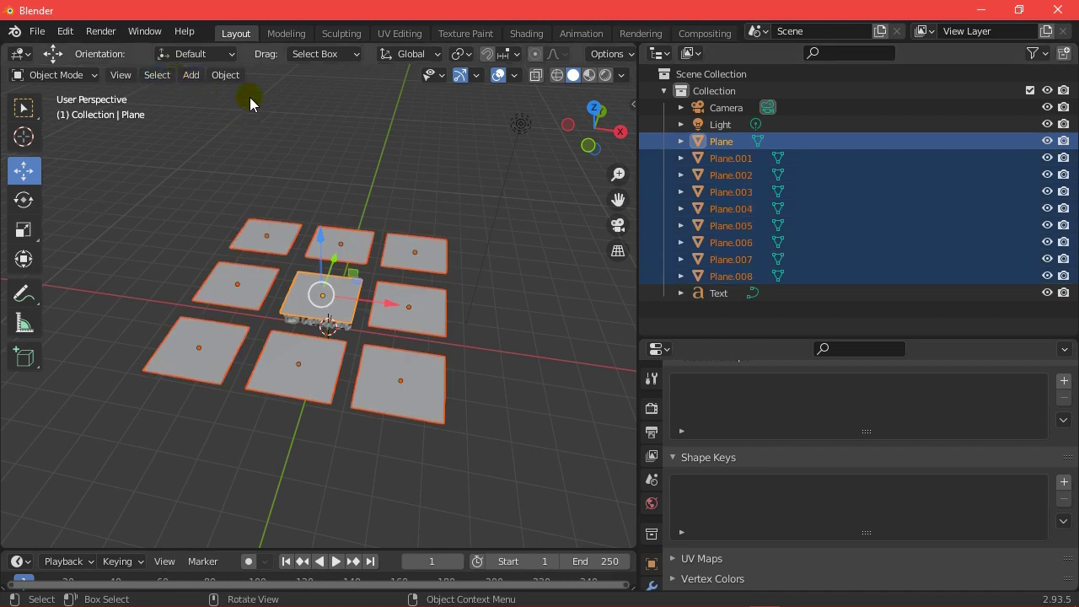
Step: Convert the nine selected planes to mesh and join them into a single Plane object
left_click(225, 75)
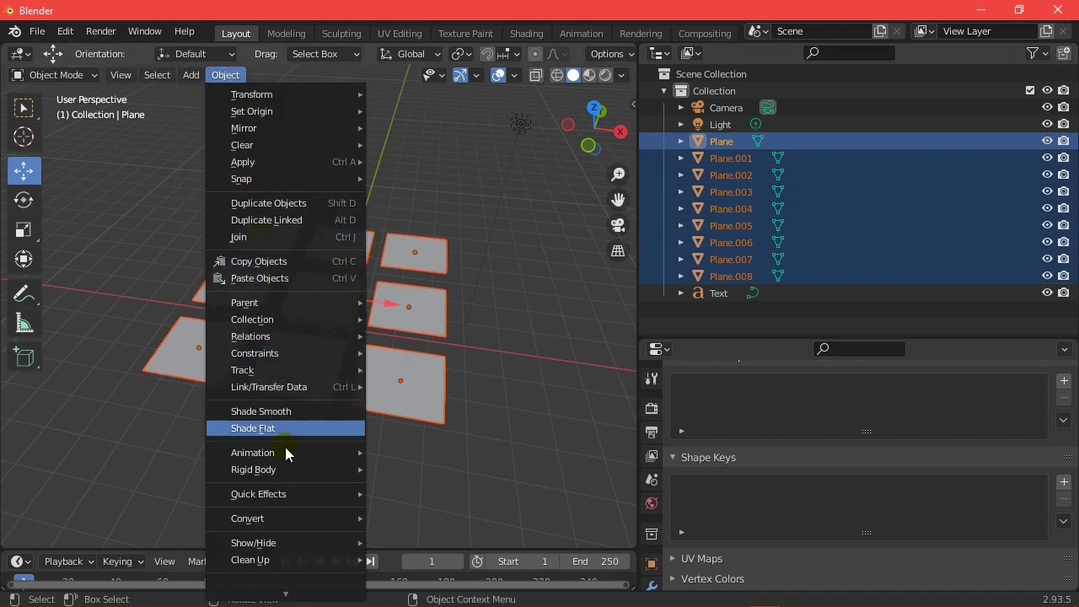
left_click(421, 535)
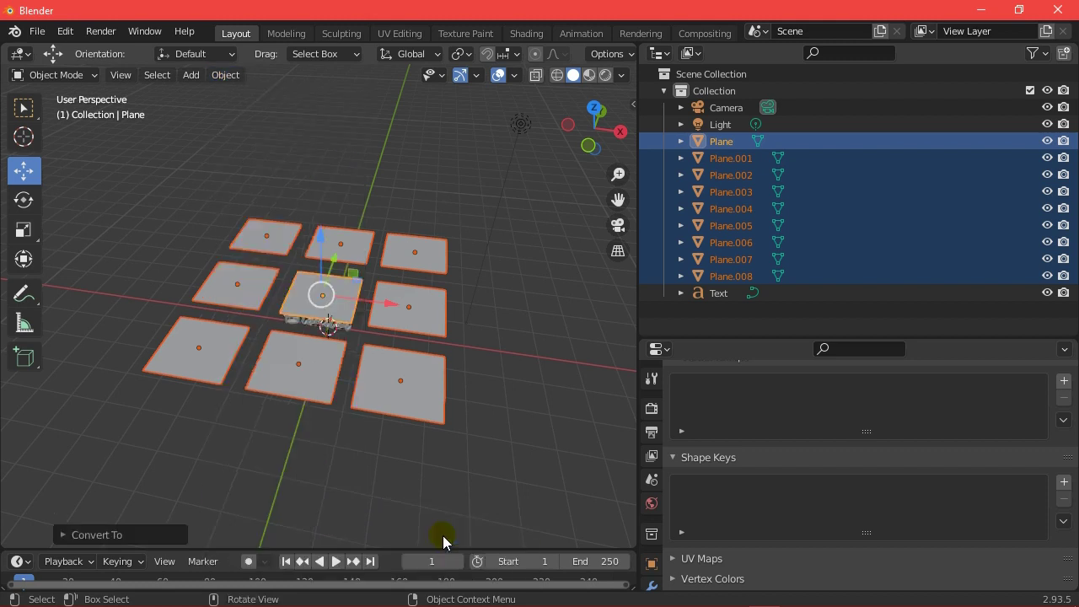
left_click(216, 75)
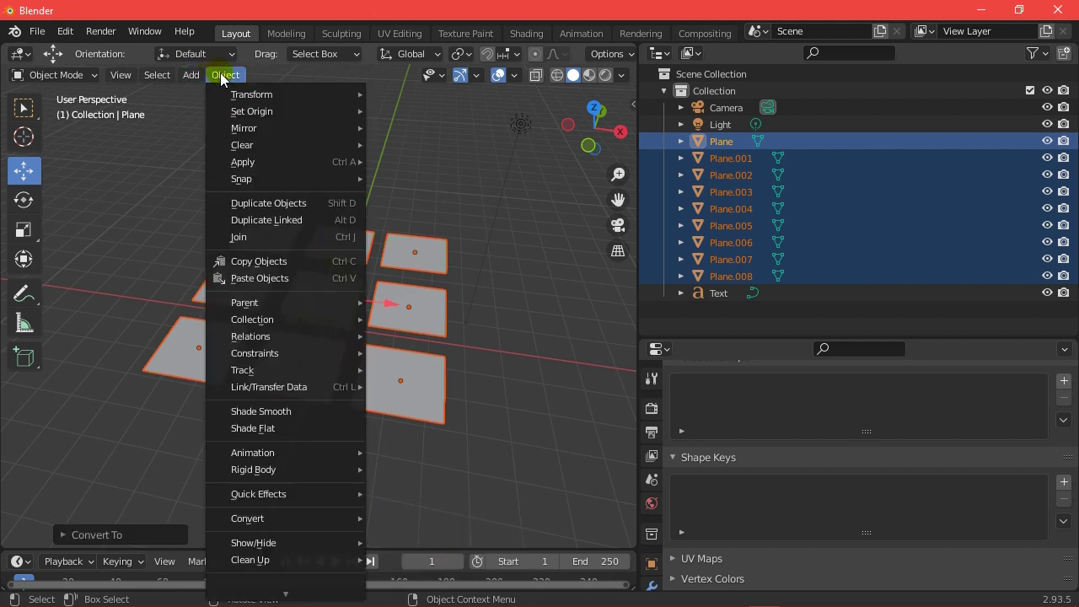
mouse_move(244, 303)
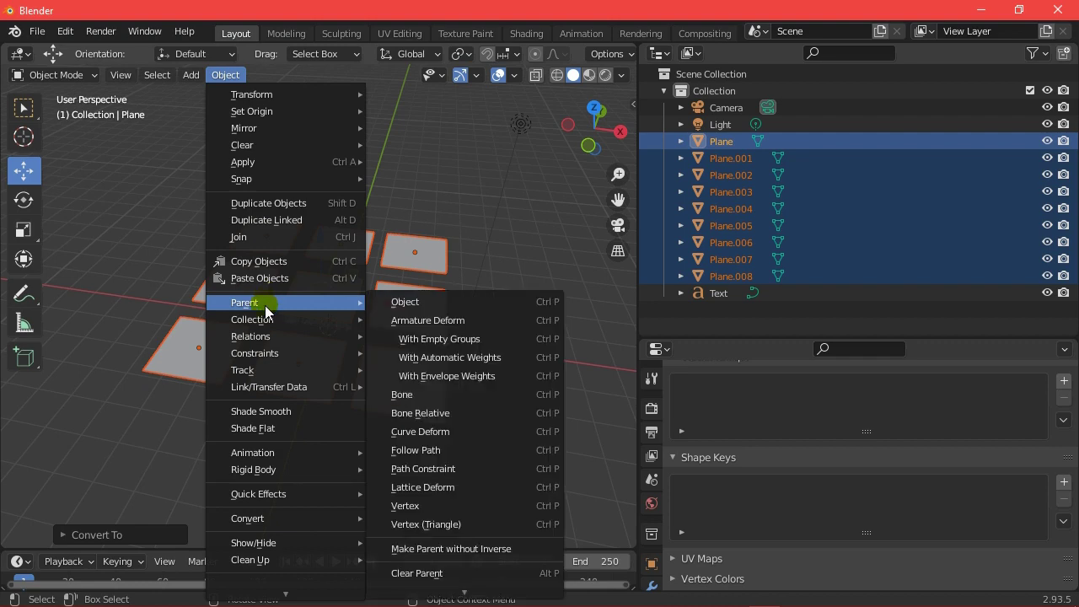
left_click(325, 237)
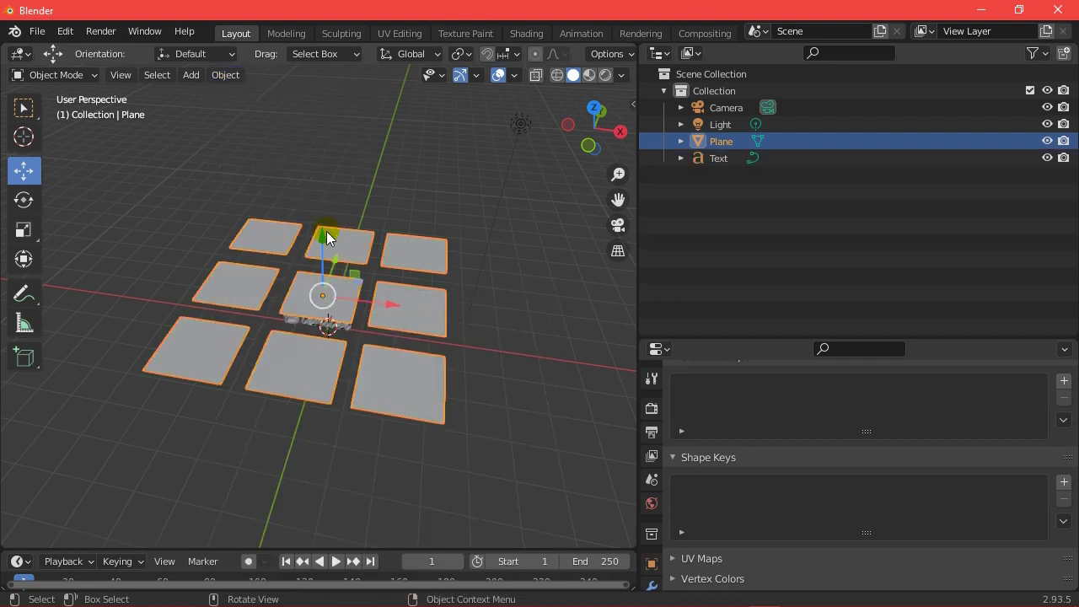
left_click(1047, 141)
left_click(1047, 141)
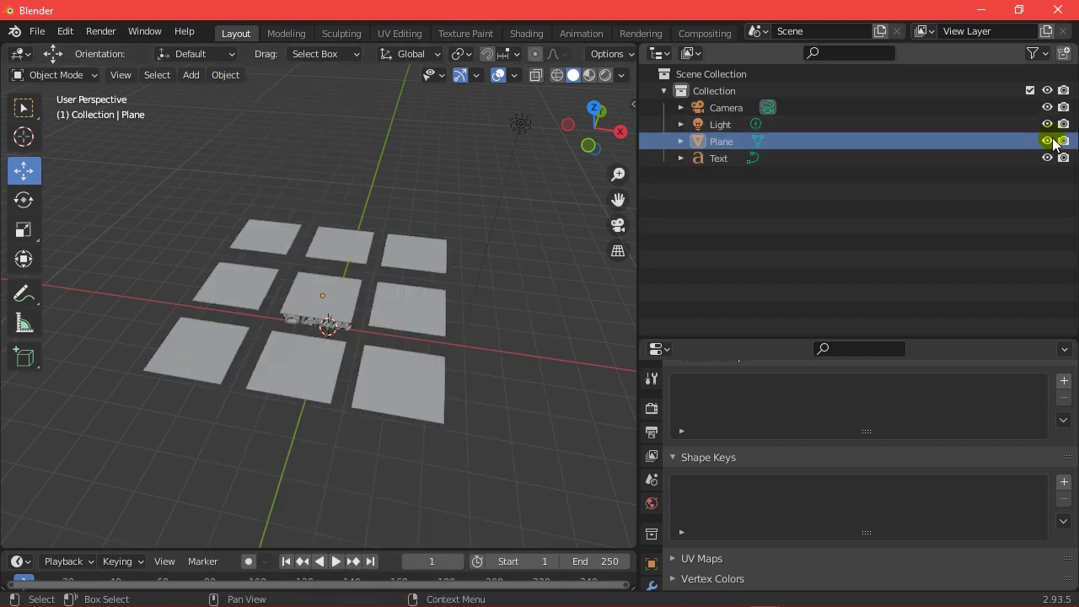
Step: Raise the plane grid high above the text and tilt it slightly
left_click_drag(616, 133, 594, 106)
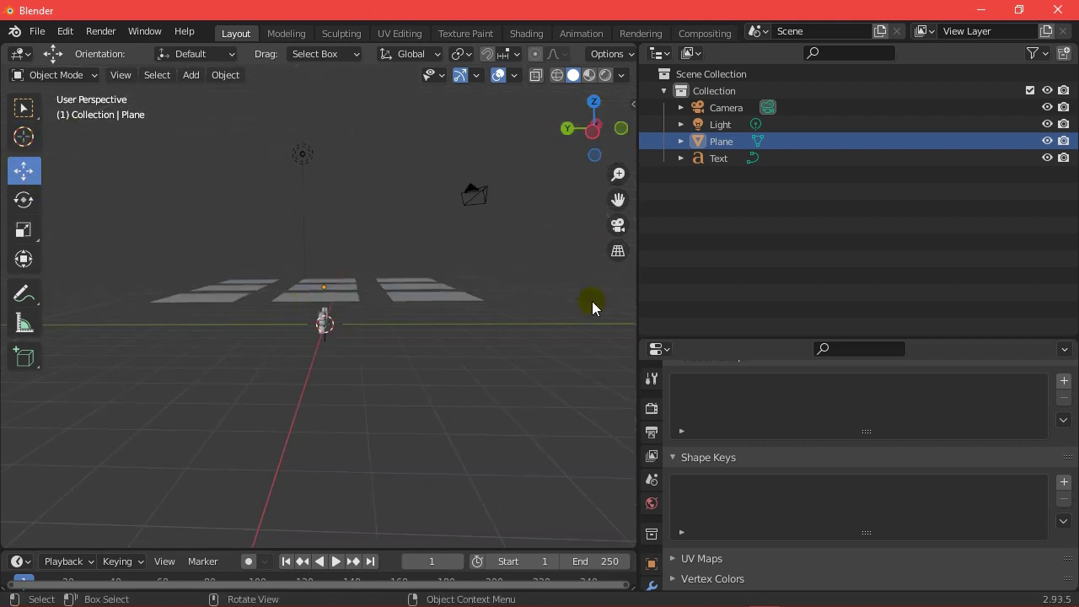
left_click(721, 141)
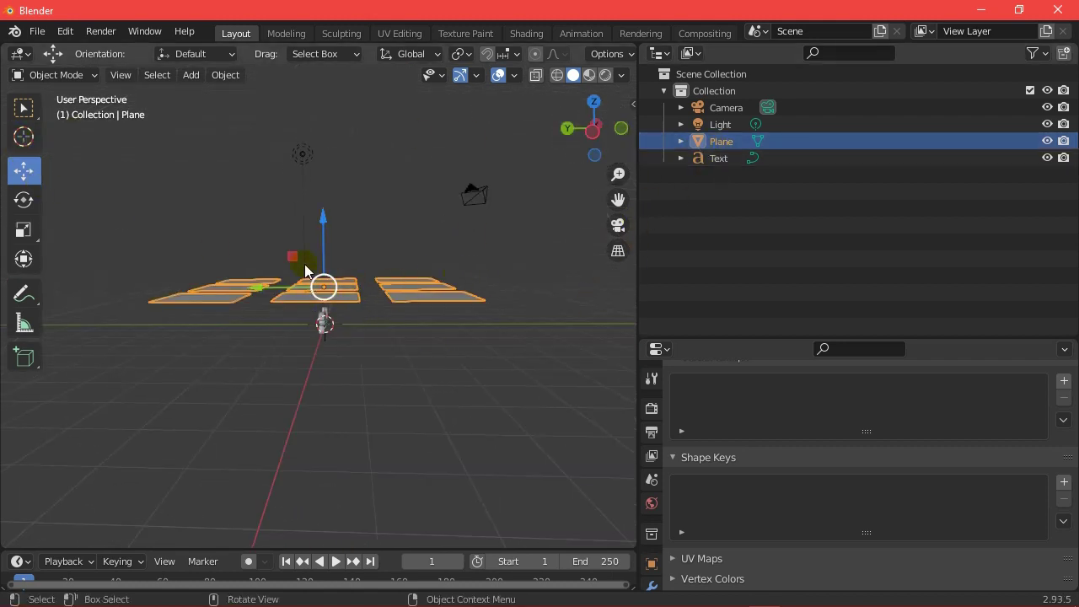
left_click_drag(327, 227, 329, 169)
left_click(23, 204)
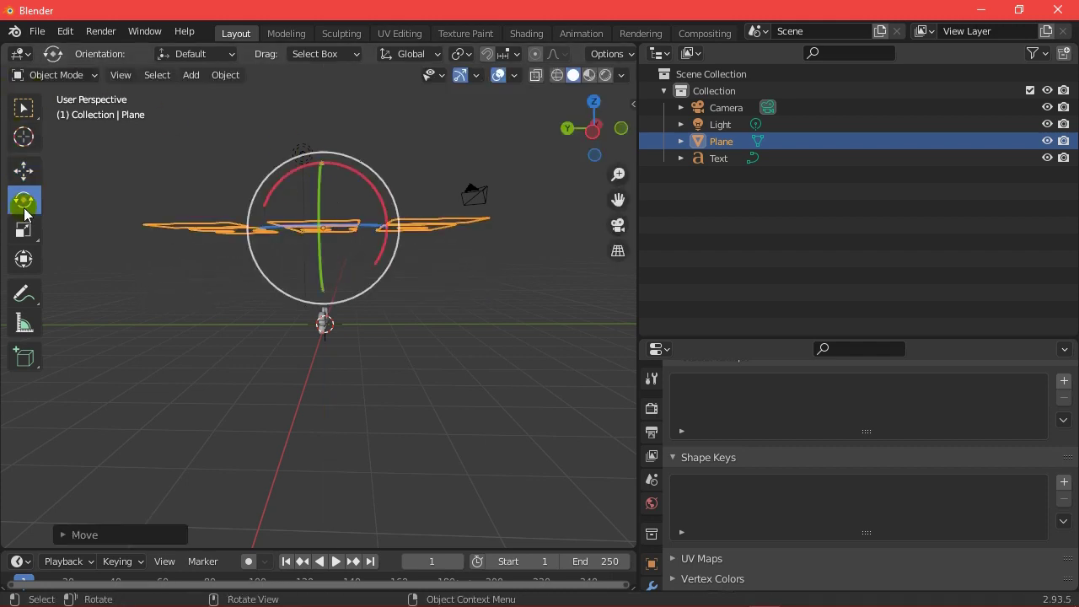
left_click_drag(292, 173, 285, 169)
Step: Shift the grid sideways along X by about 34.46 cm and reframe the view
left_click(24, 170)
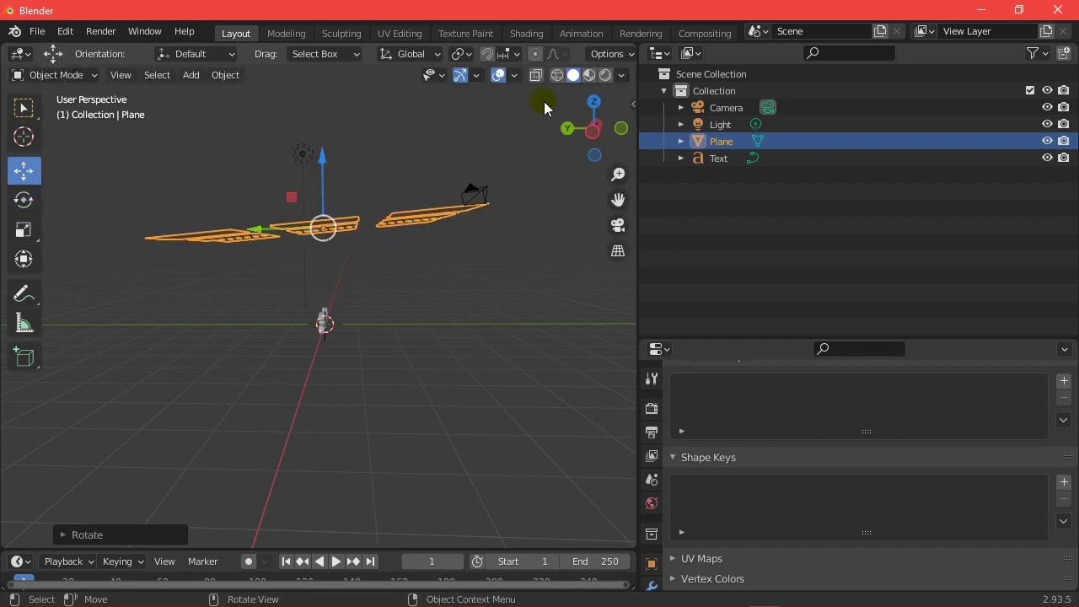
mouse_move(614, 125)
left_mouse_down()
mouse_move(592, 131)
mouse_move(594, 172)
left_mouse_up()
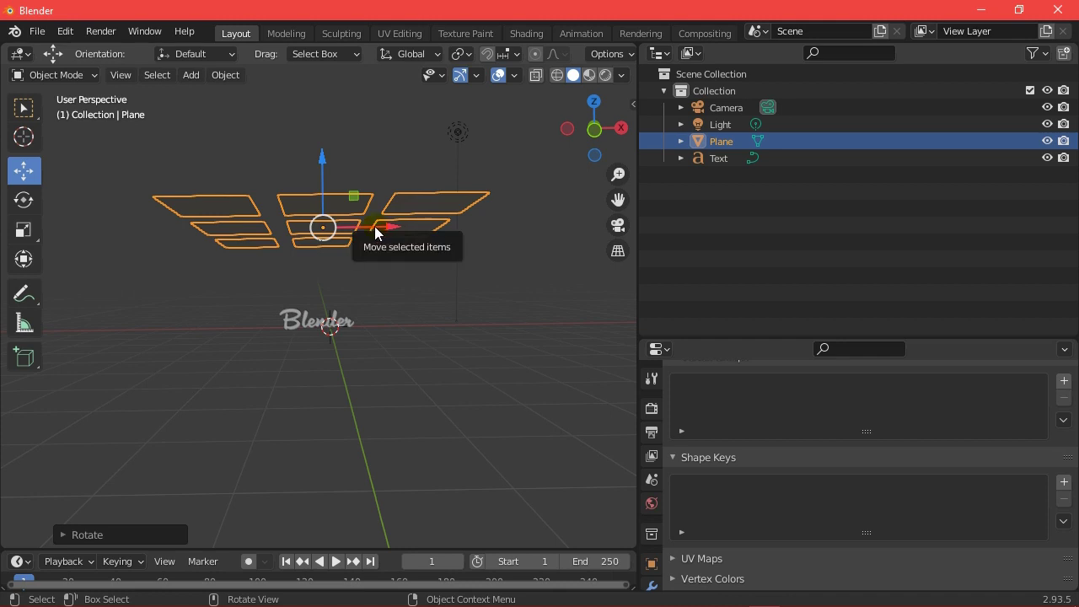
left_click_drag(376, 233, 363, 236)
scroll(373, 326, "up", 3)
scroll(363, 346, "up", 2)
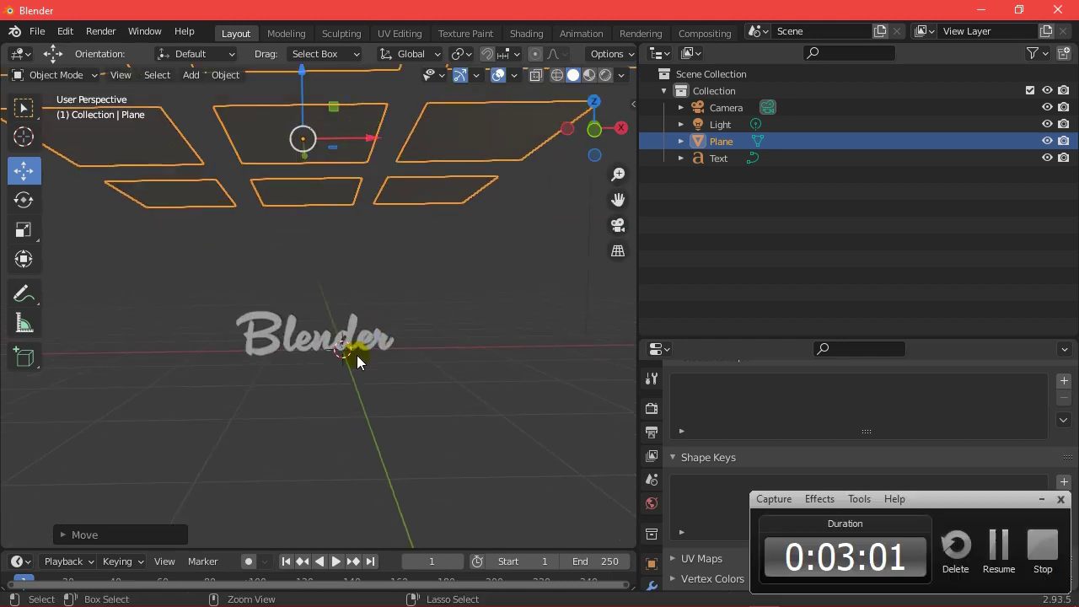
scroll(351, 417, "up", 2)
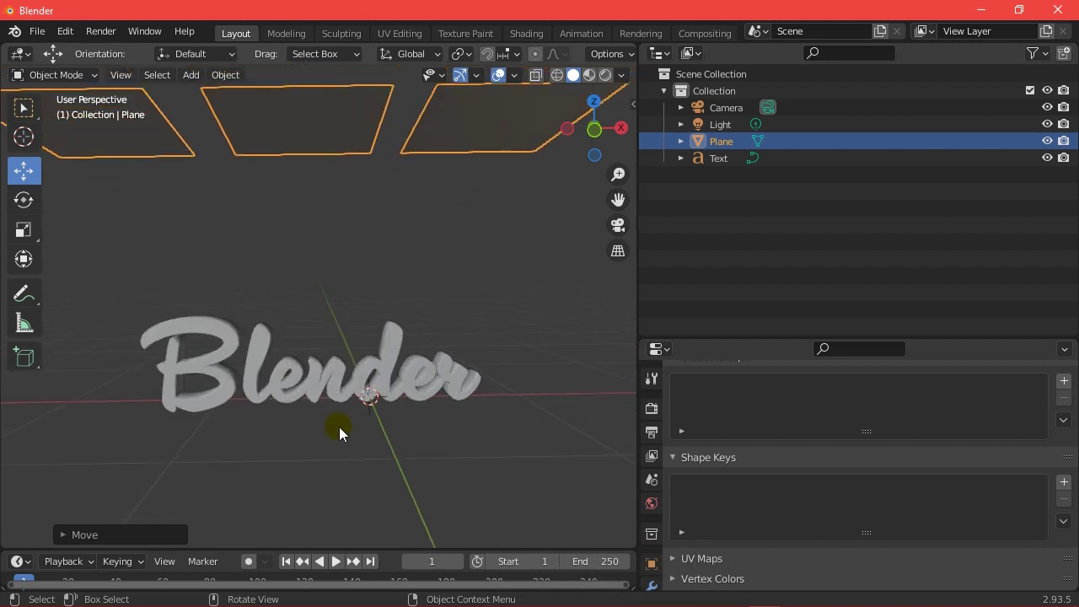
left_click_drag(620, 126, 623, 128)
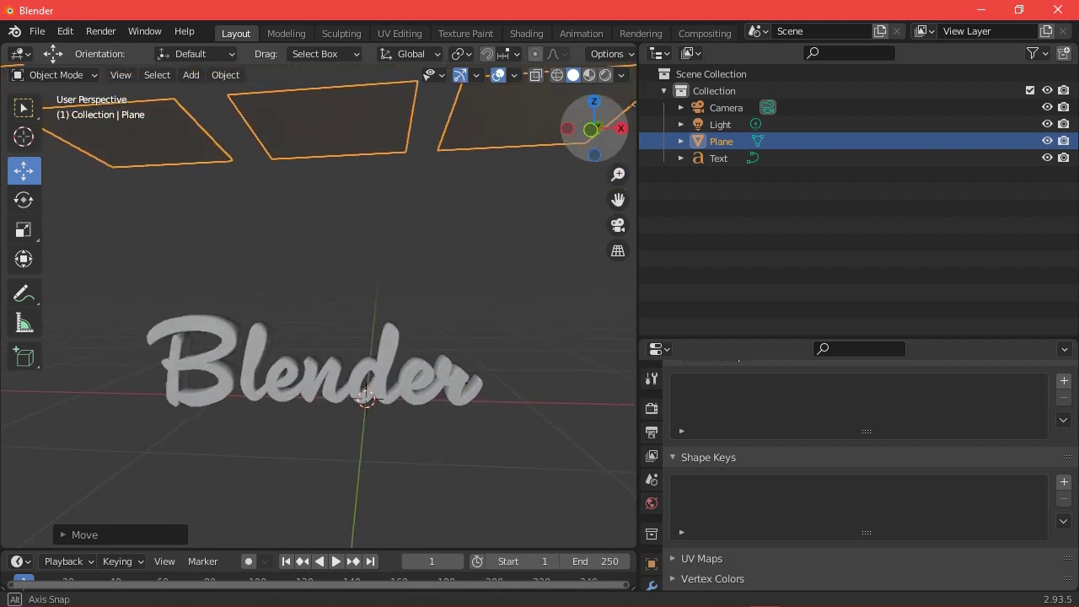
left_click_drag(620, 200, 601, 195)
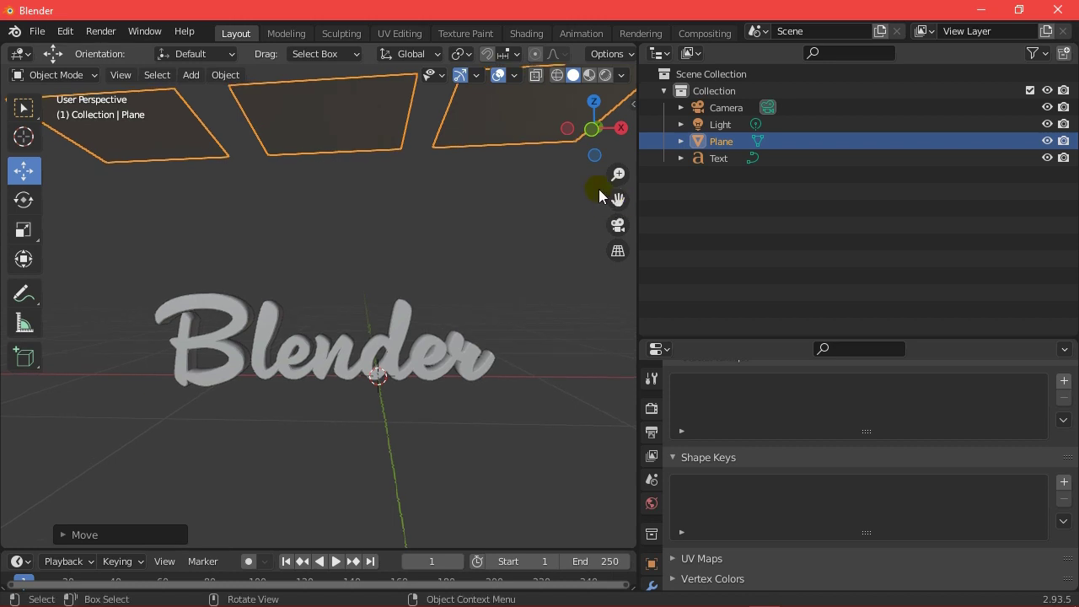
Step: Preview in rendered shading, switch the render engine to Cycles, and show the Text material settings
left_click(607, 75)
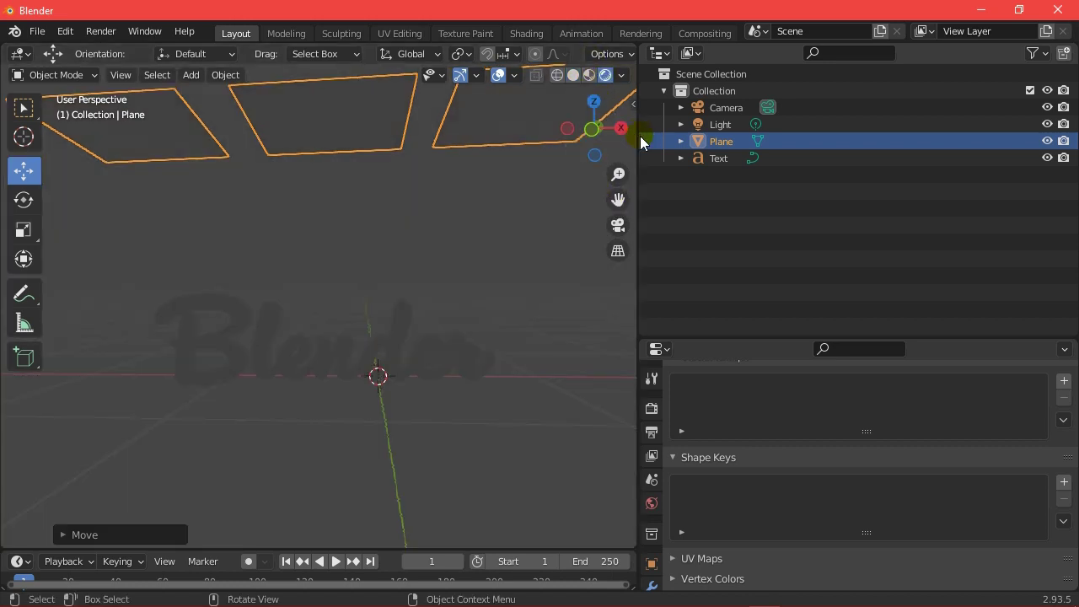
left_click(651, 410)
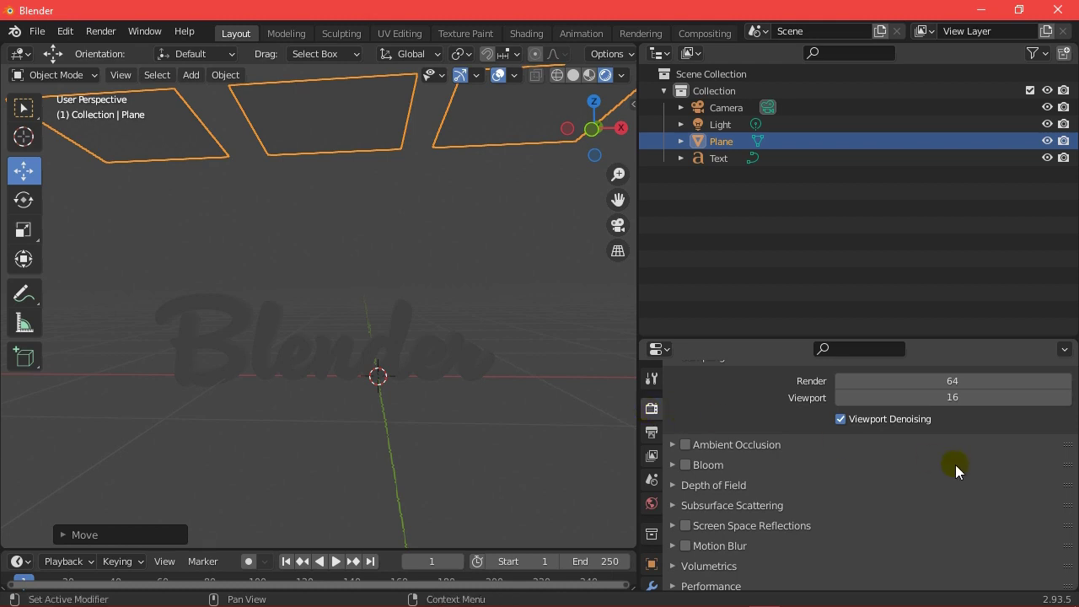
scroll(956, 465, "up", 3)
left_click_drag(876, 244, 876, 224)
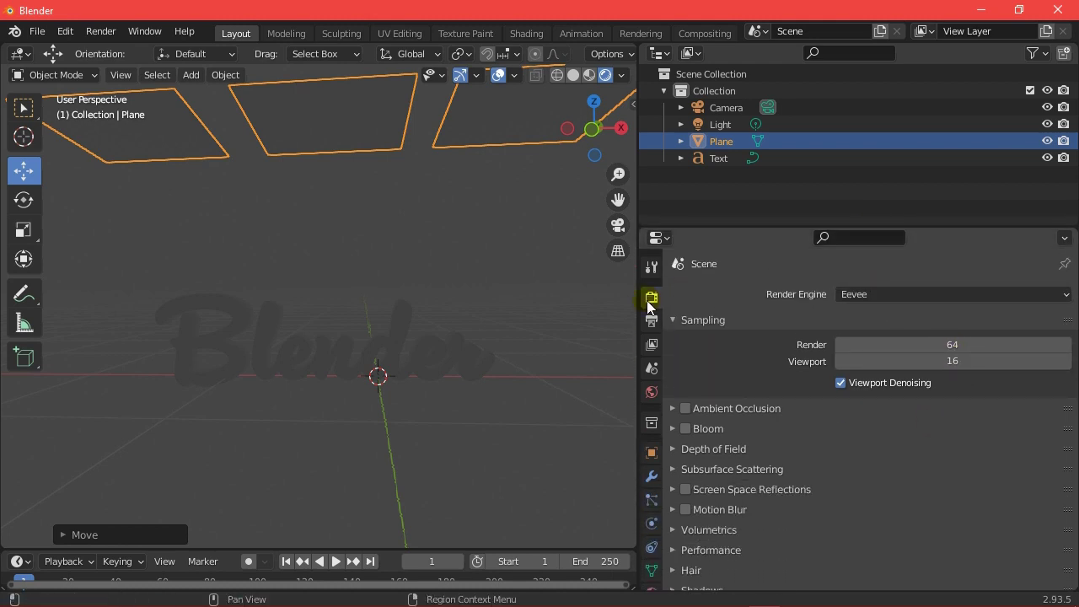
left_click(887, 294)
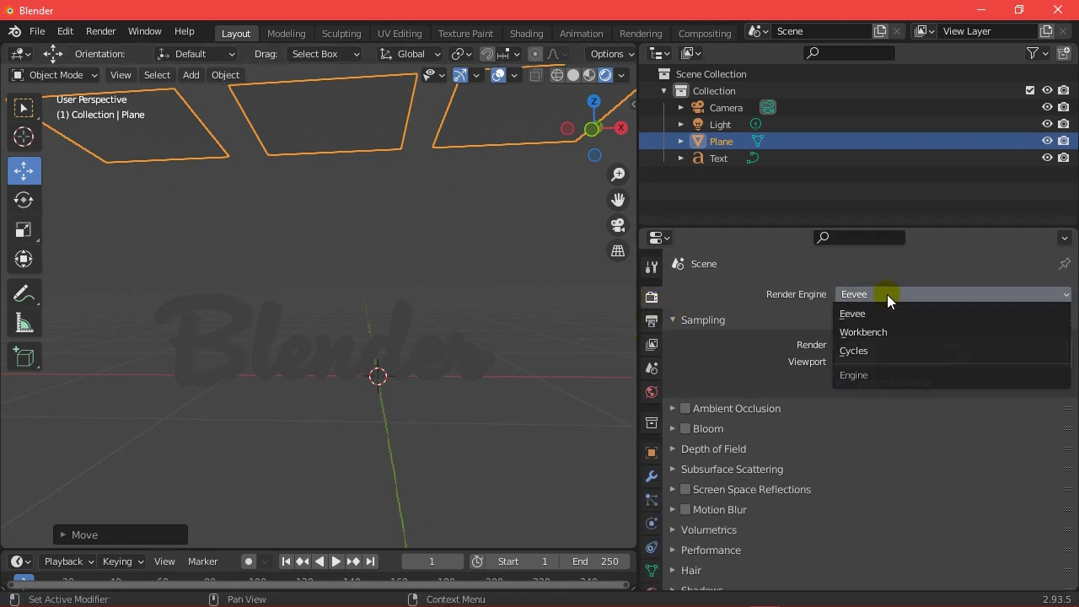
left_click(867, 351)
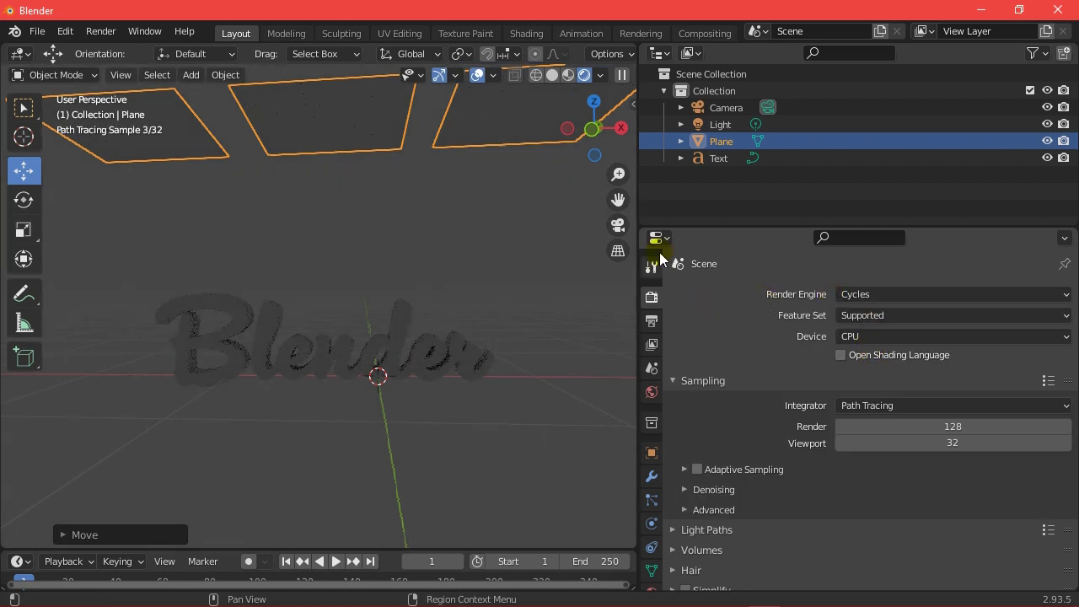
left_click(719, 160)
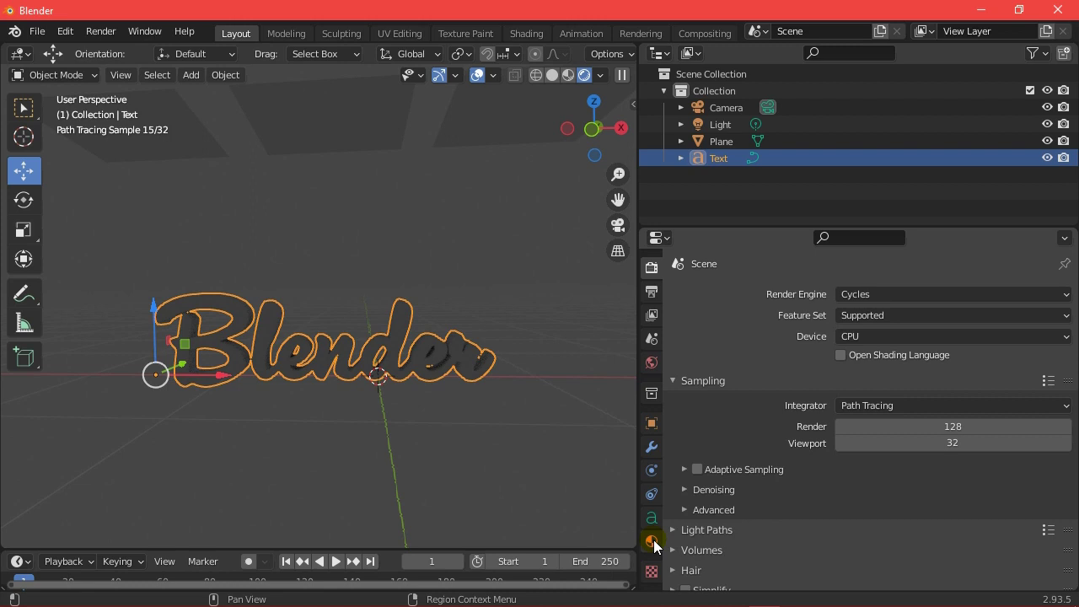
left_click(652, 544)
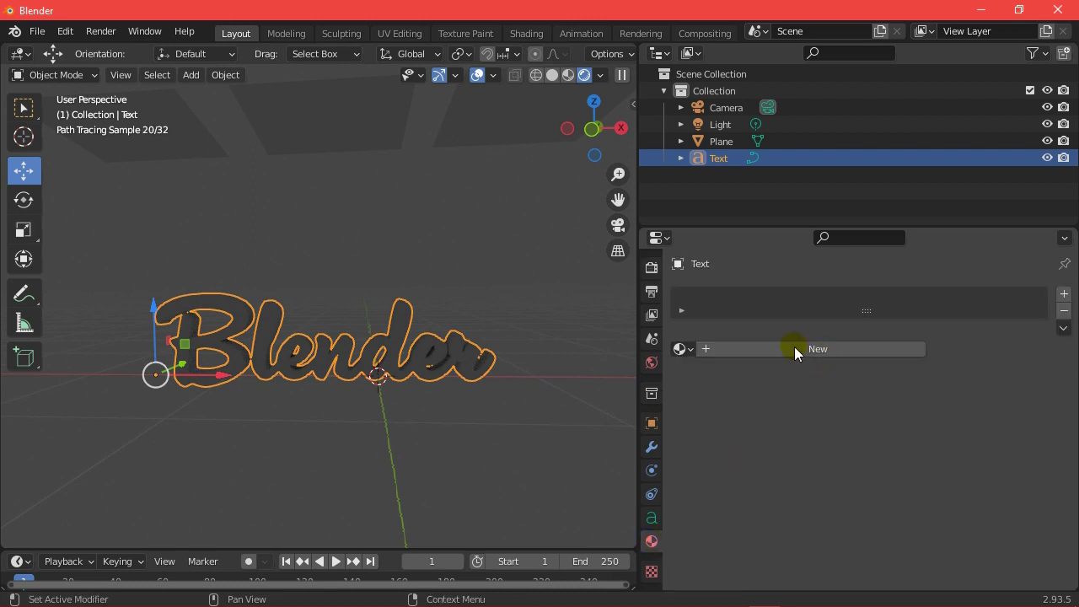
Step: Create a new material for the text and give it a pink-red base colour
left_click(824, 348)
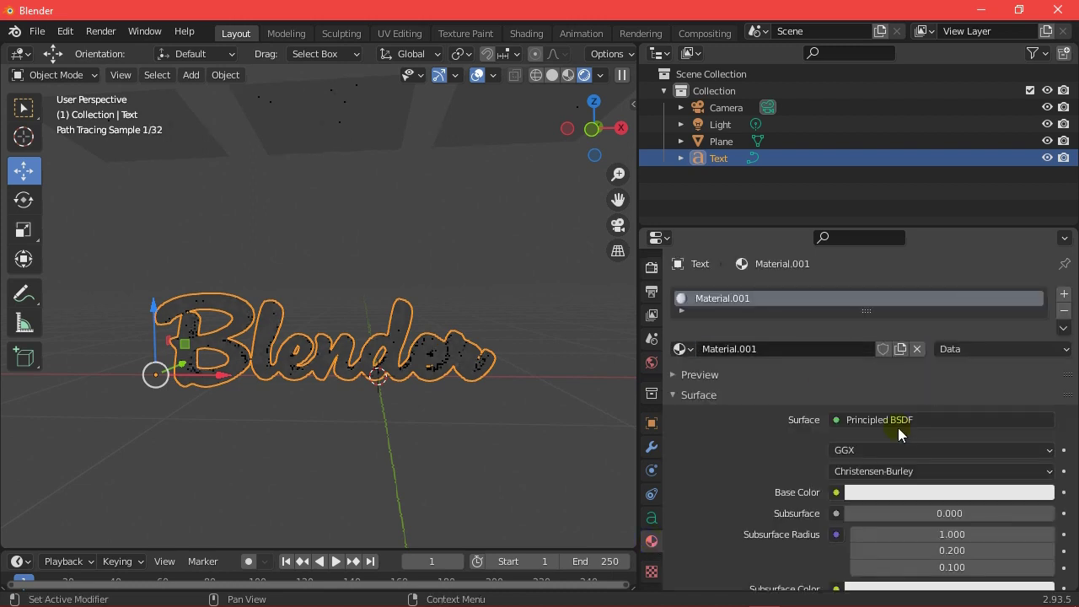
left_click(925, 493)
left_click_drag(973, 361, 989, 371)
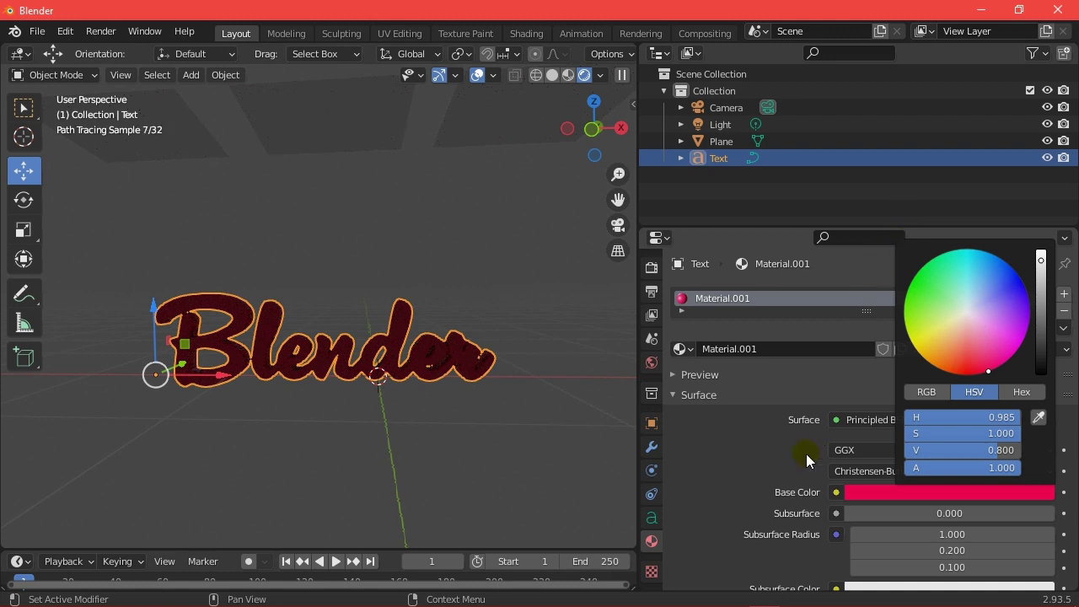
Step: Set the text material's Specular to 1.000 and Roughness to 0.179
left_click_drag(890, 184, 889, 181)
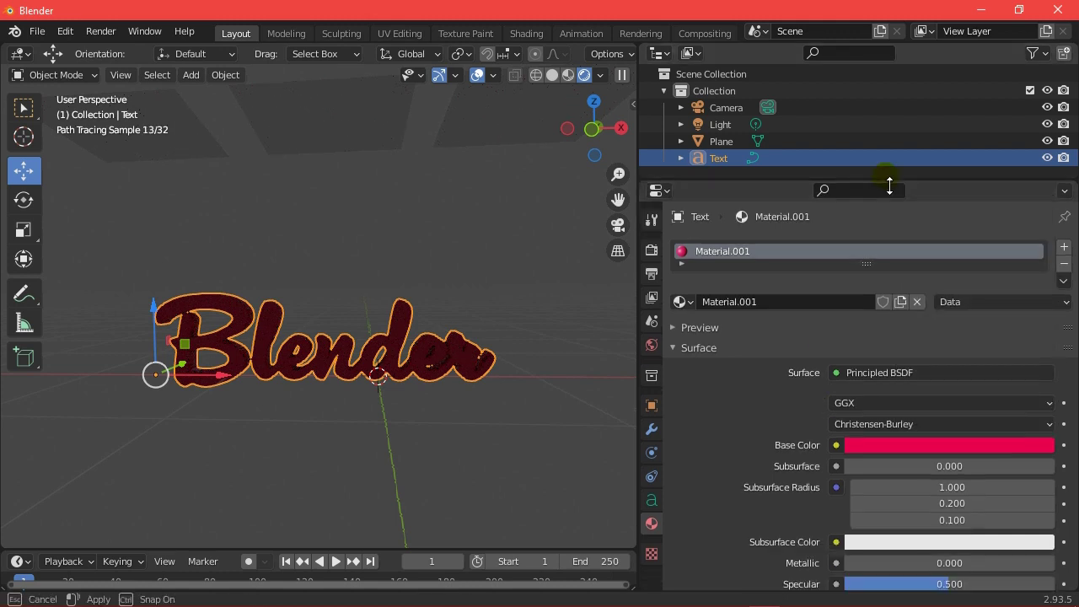
scroll(931, 447, "down", 5)
left_click_drag(932, 449, 1043, 451)
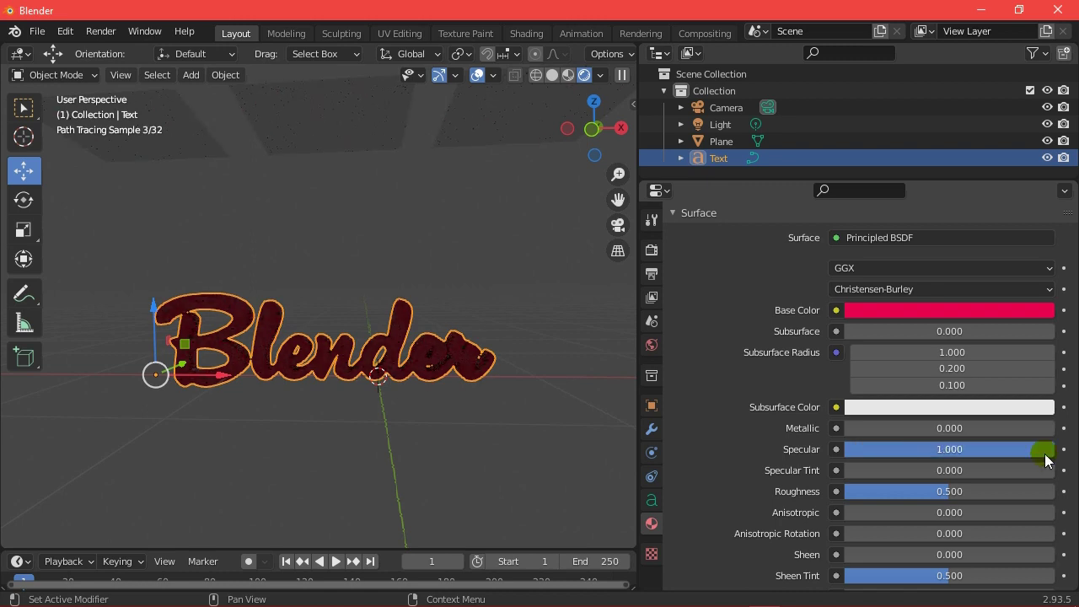
left_click_drag(937, 492, 881, 493)
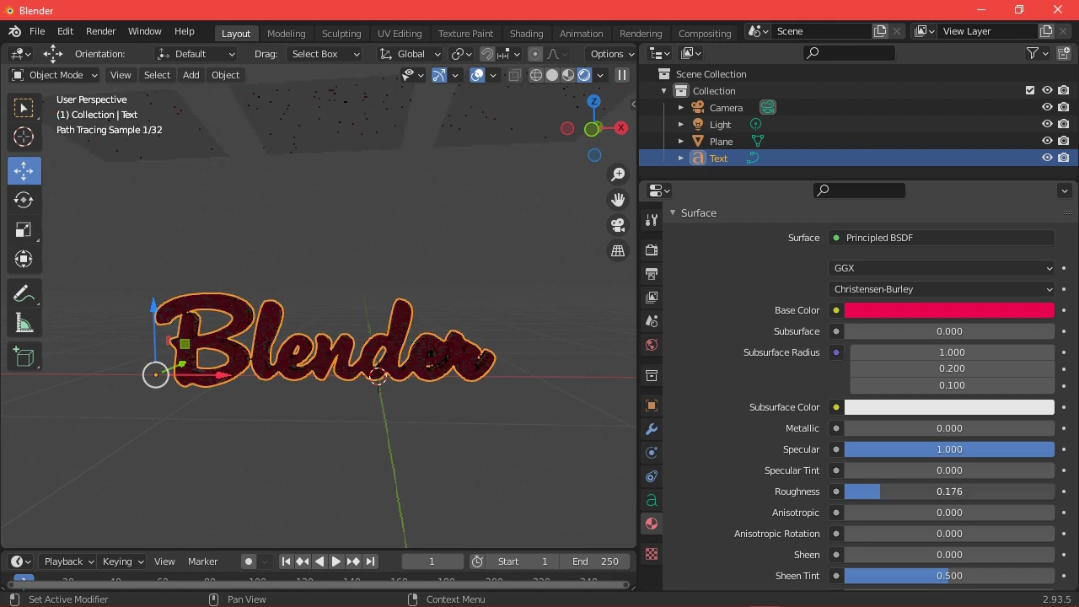
left_click_drag(879, 492, 881, 490)
left_click(880, 491)
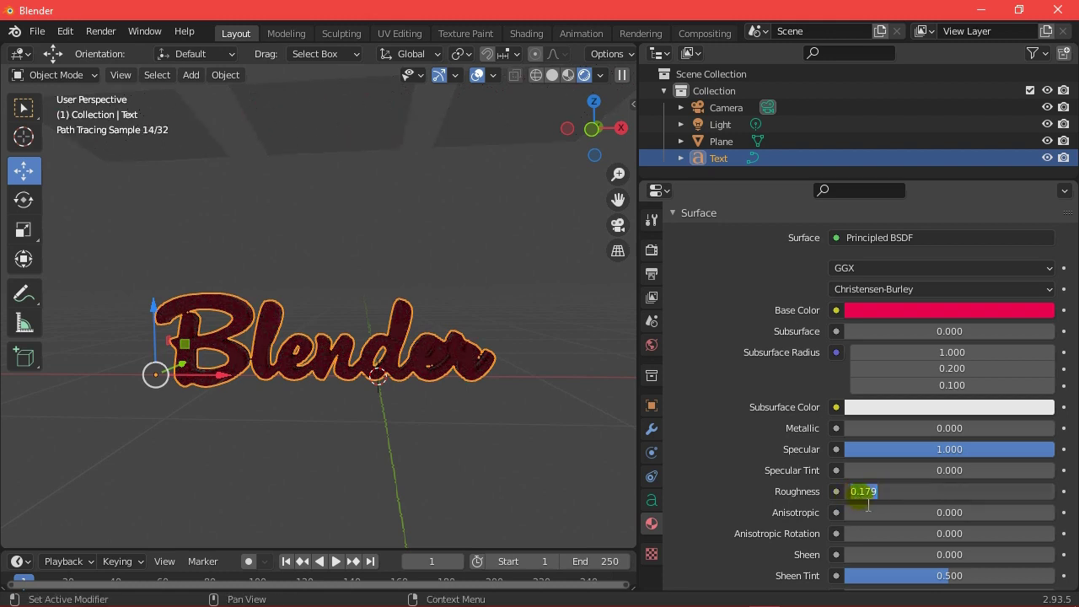
key("Return")
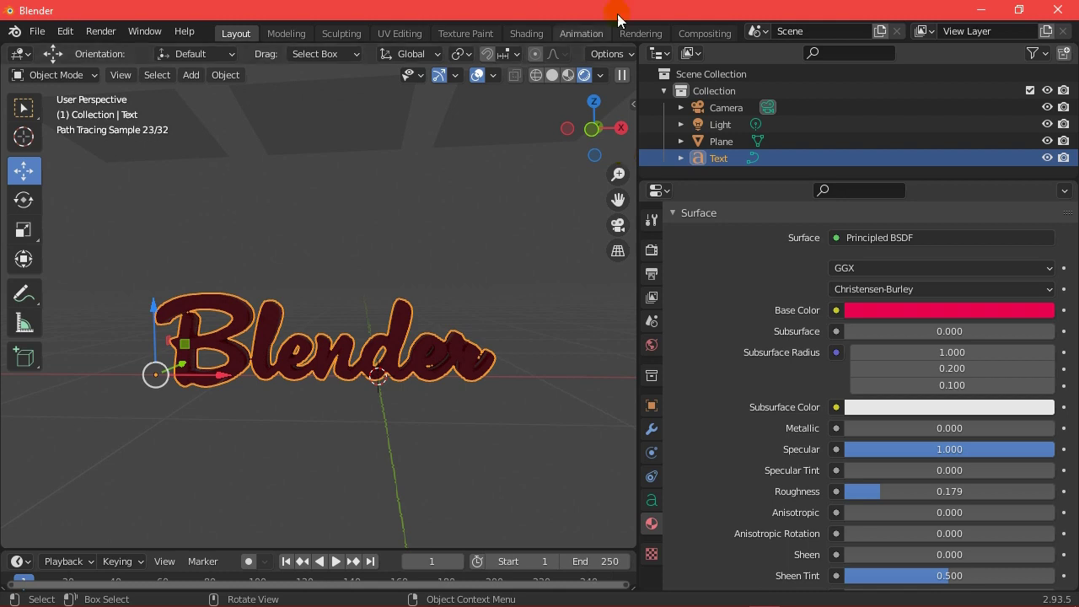
Step: Select the planes and give them a new material, Material.002, using an Emission shader
left_click(739, 147)
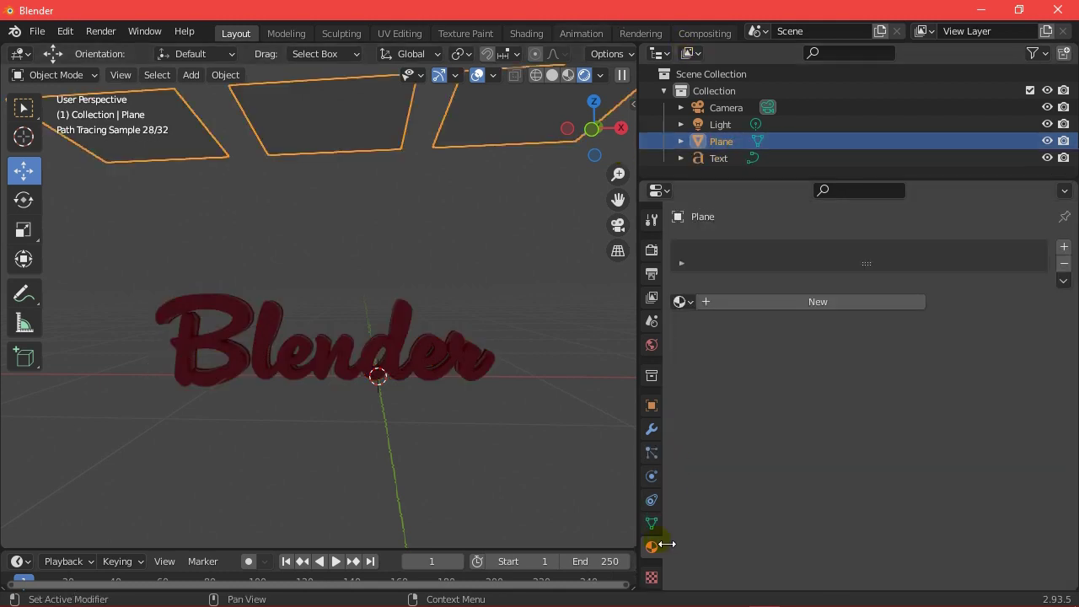
left_click(823, 305)
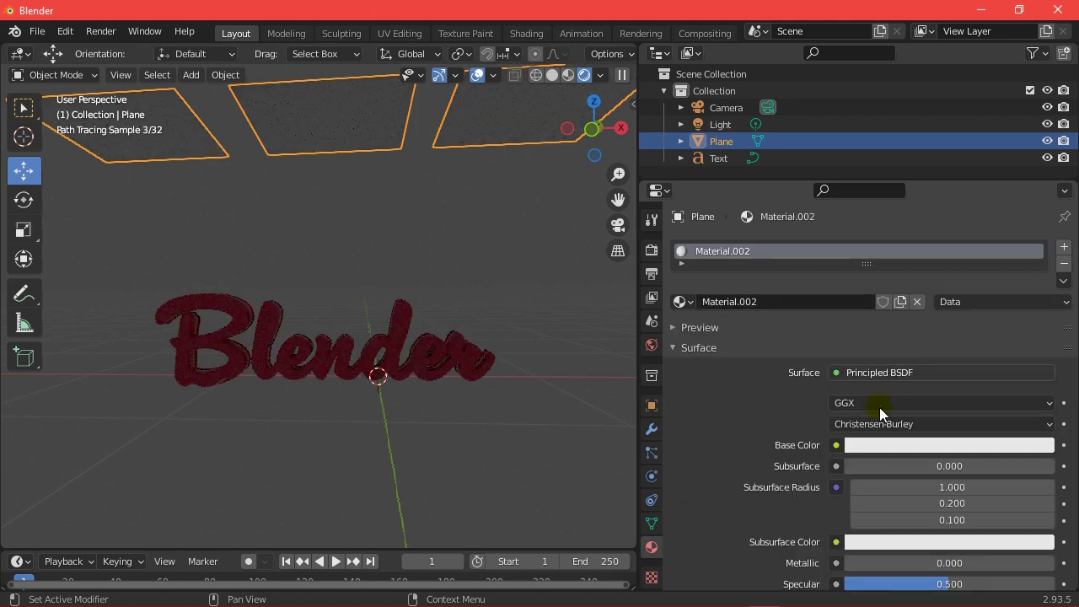
left_click(907, 378)
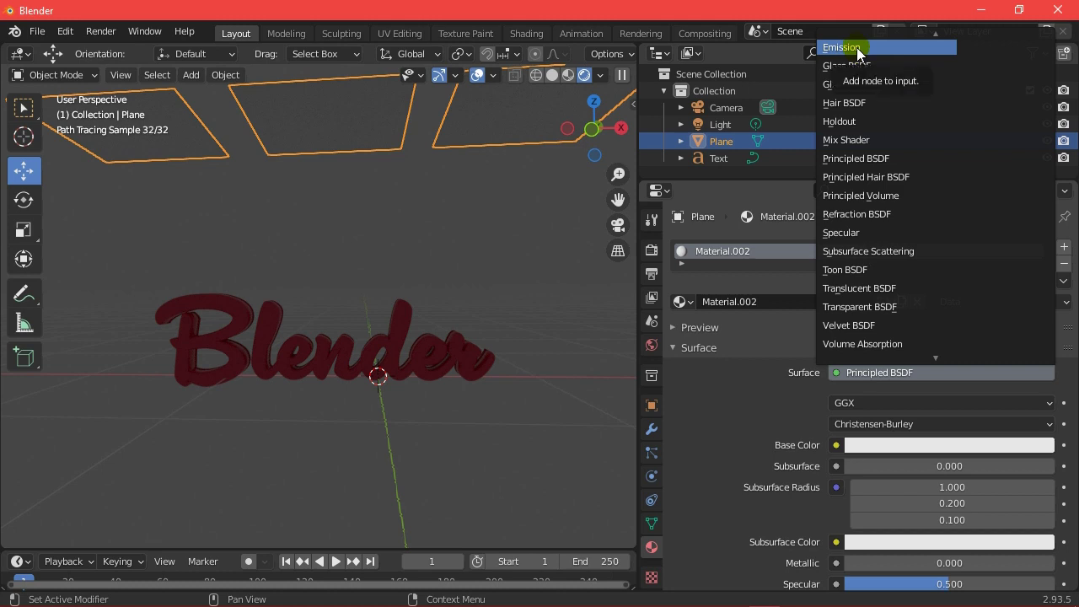
left_click(857, 47)
Step: Set the planes' emission Strength to 20.000
scroll(393, 385, "up", 1)
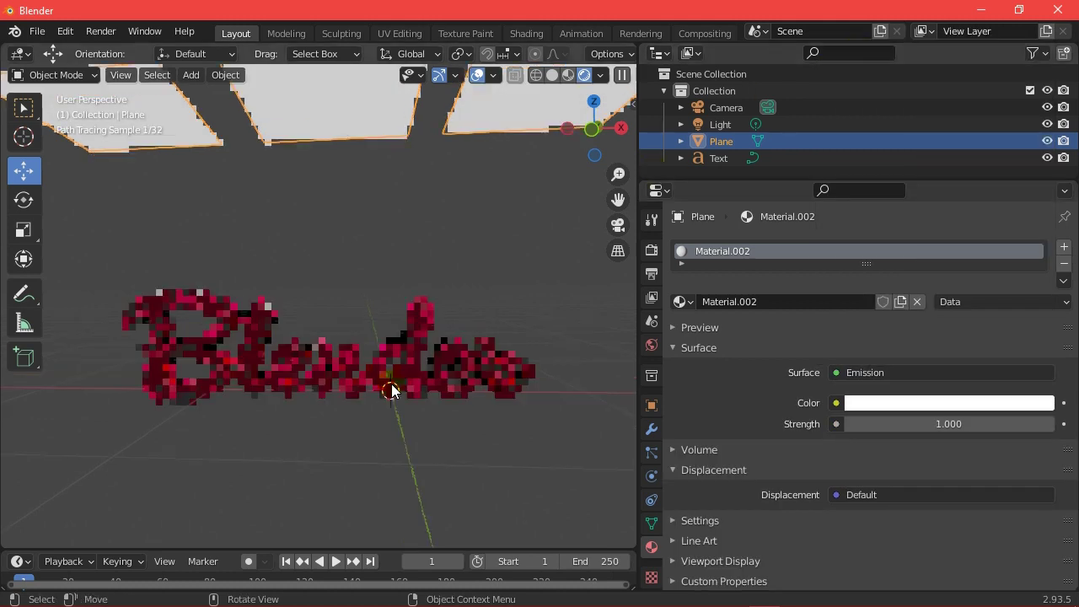
left_click(965, 424)
type("20")
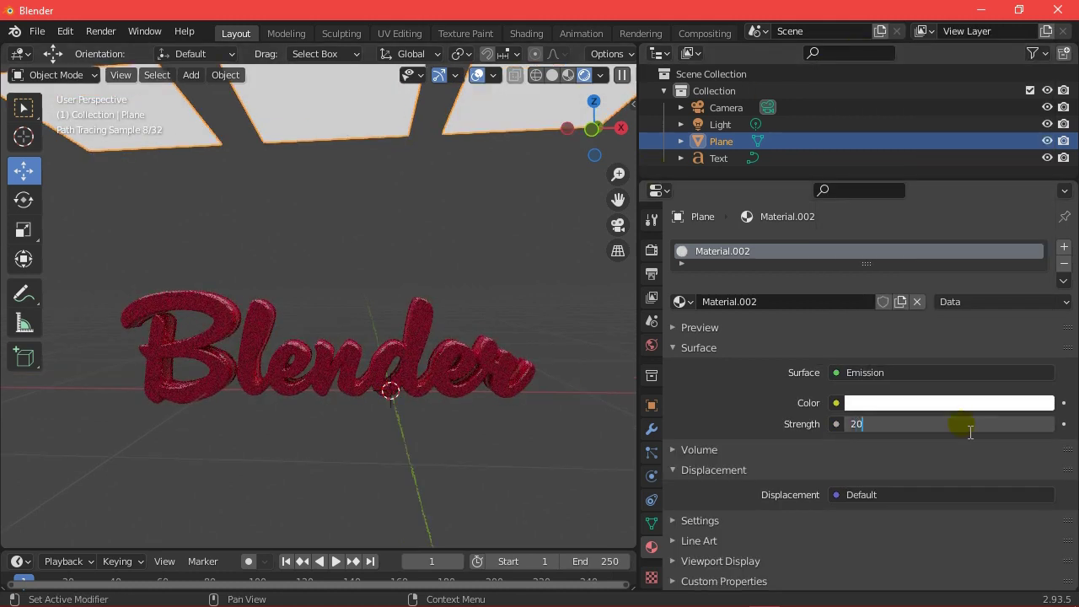
key("Return")
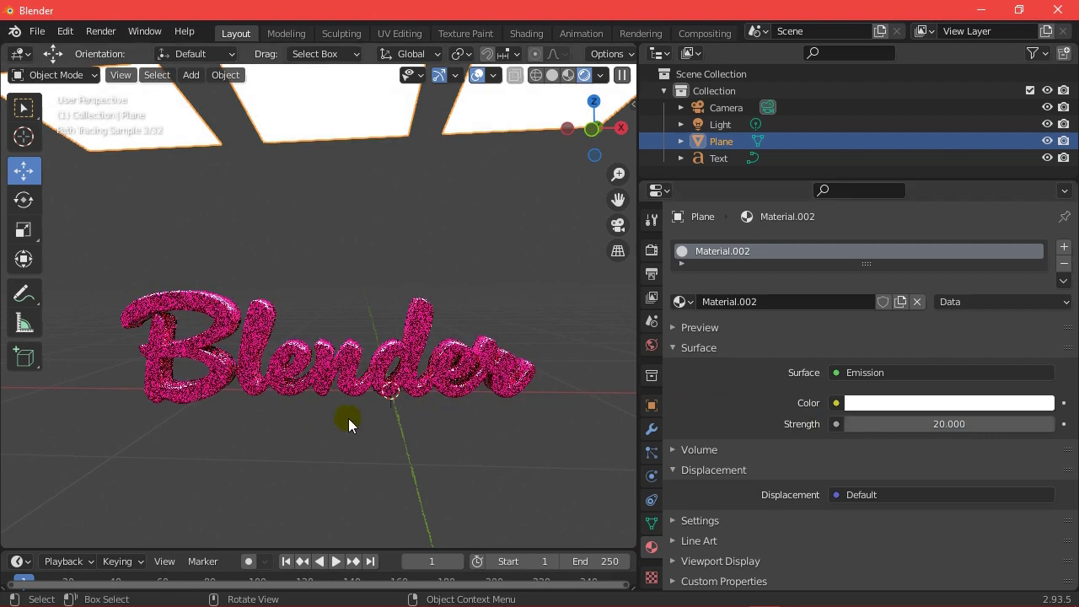
scroll(338, 405, "up", 1)
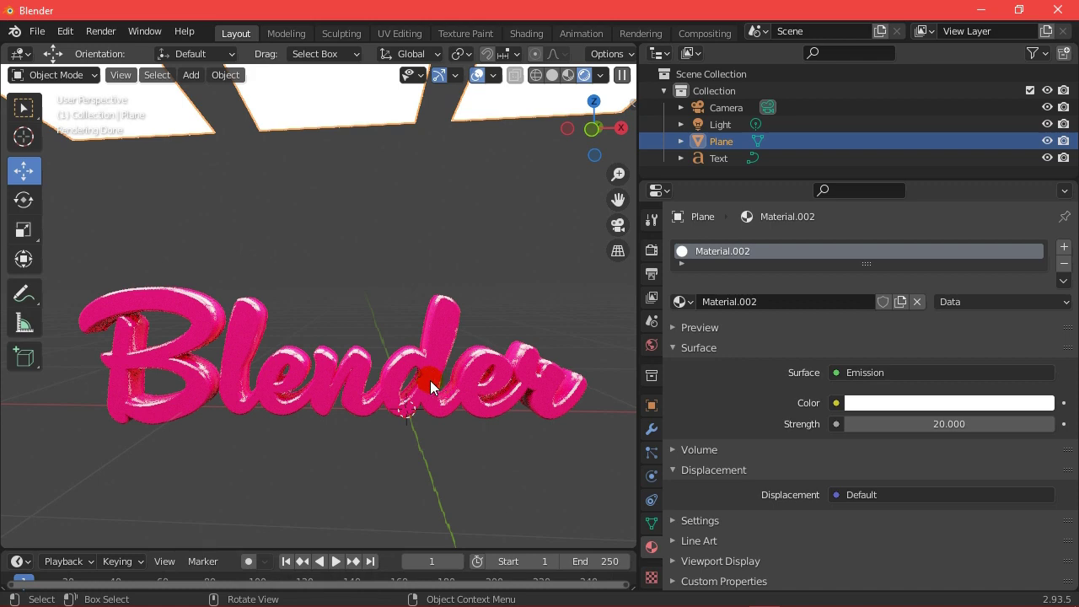
Step: Orbit up toward the overhead light planes and adjust their height along Z
scroll(372, 399, "down", 2)
scroll(367, 400, "down", 1)
mouse_move(367, 399)
middle_mouse_down()
mouse_move(395, 356)
mouse_move(376, 210)
mouse_move(289, 138)
middle_mouse_up()
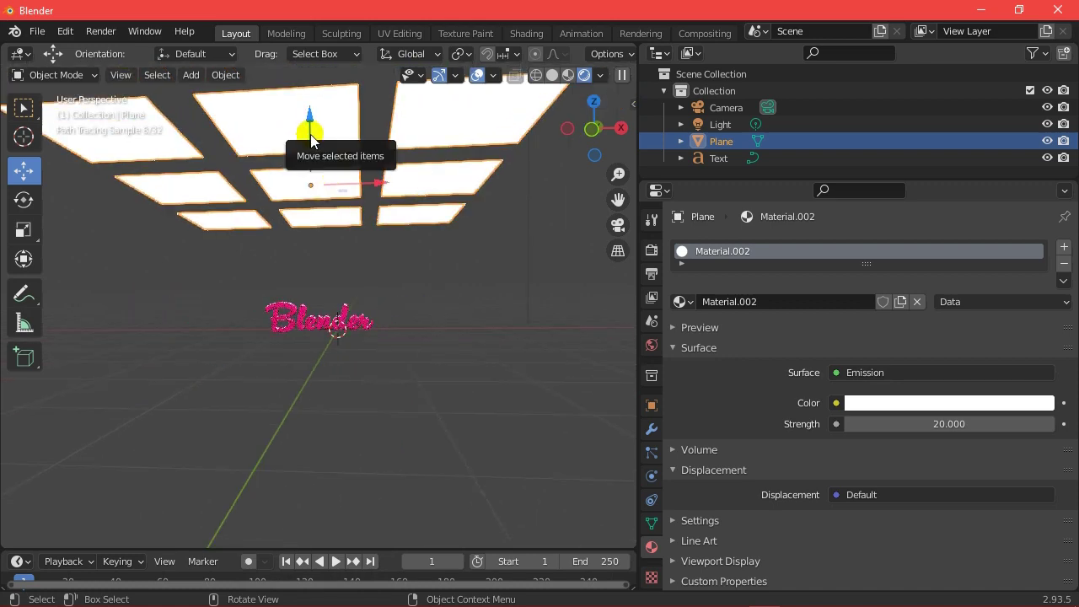
left_click_drag(309, 132, 316, 118)
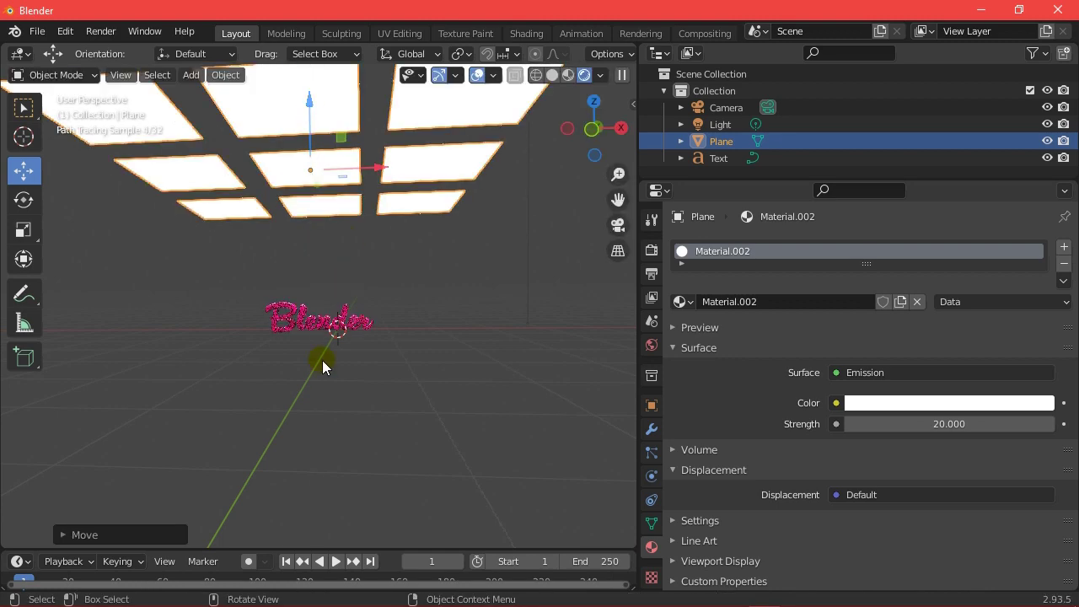
scroll(335, 325, "up", 2)
scroll(335, 325, "up", 1)
scroll(326, 352, "down", 2)
Step: Orbit, zoom and pan until the pink Blender text fills the rendered preview
middle_click_drag(326, 352, 410, 277)
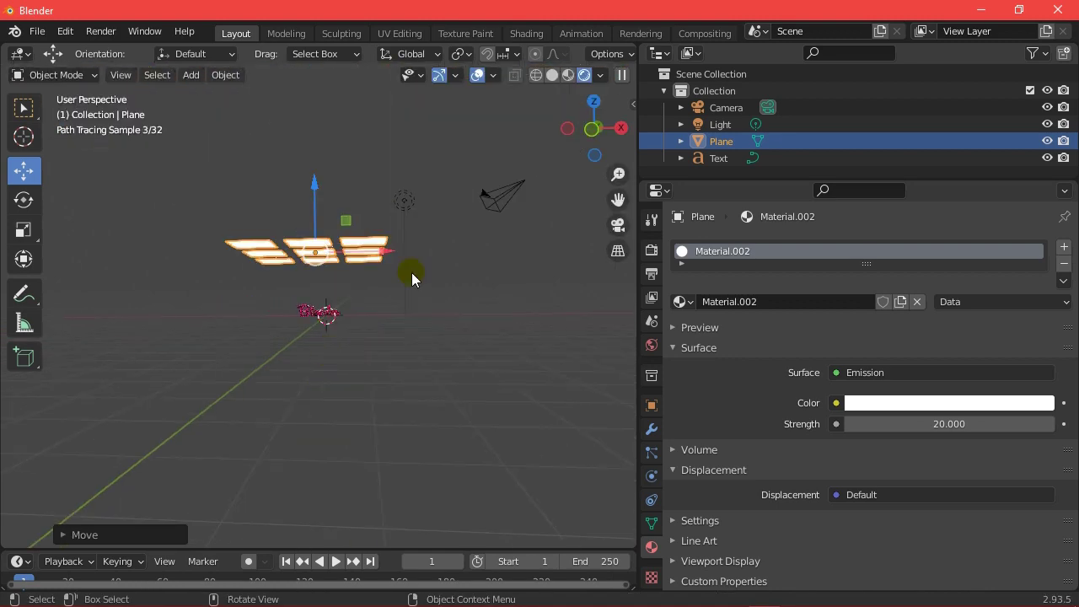
left_click_drag(607, 129, 543, 191)
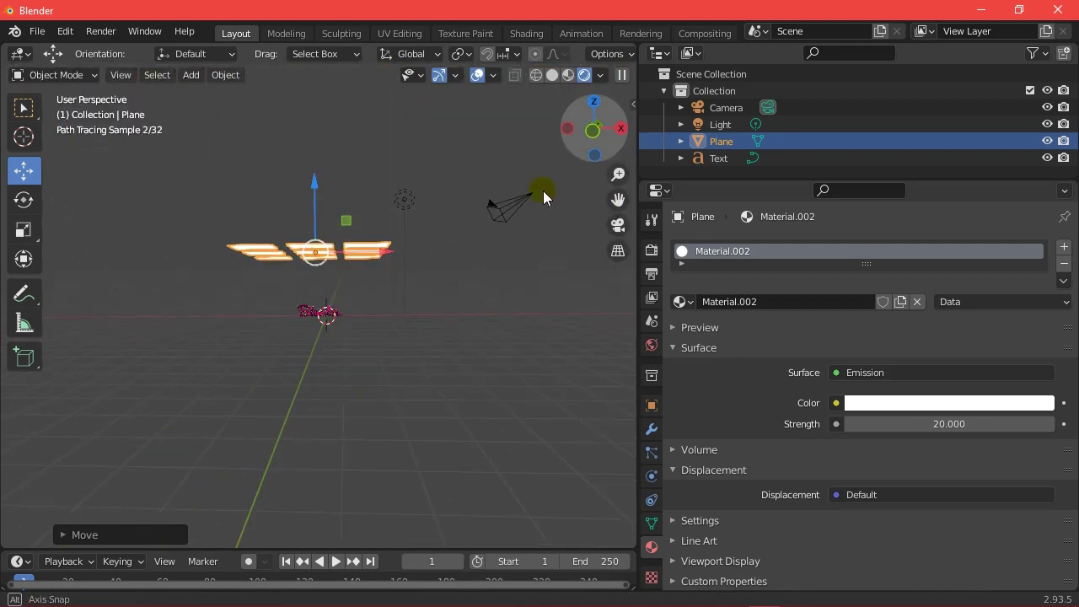
scroll(375, 298, "up", 2)
scroll(329, 321, "up", 2)
scroll(322, 344, "up", 1)
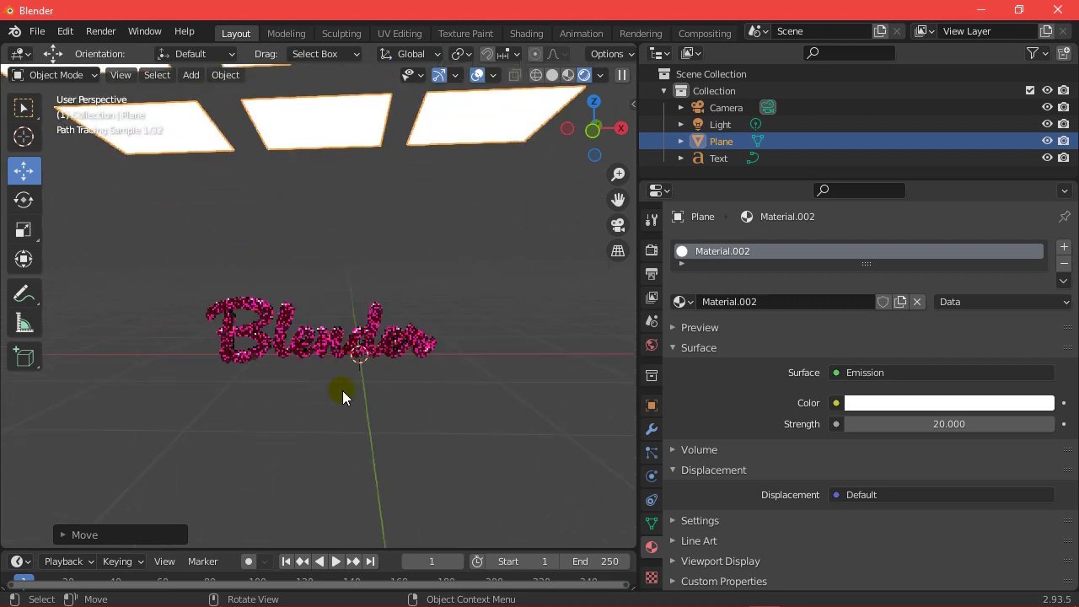
scroll(343, 390, "up", 1)
scroll(342, 396, "up", 2)
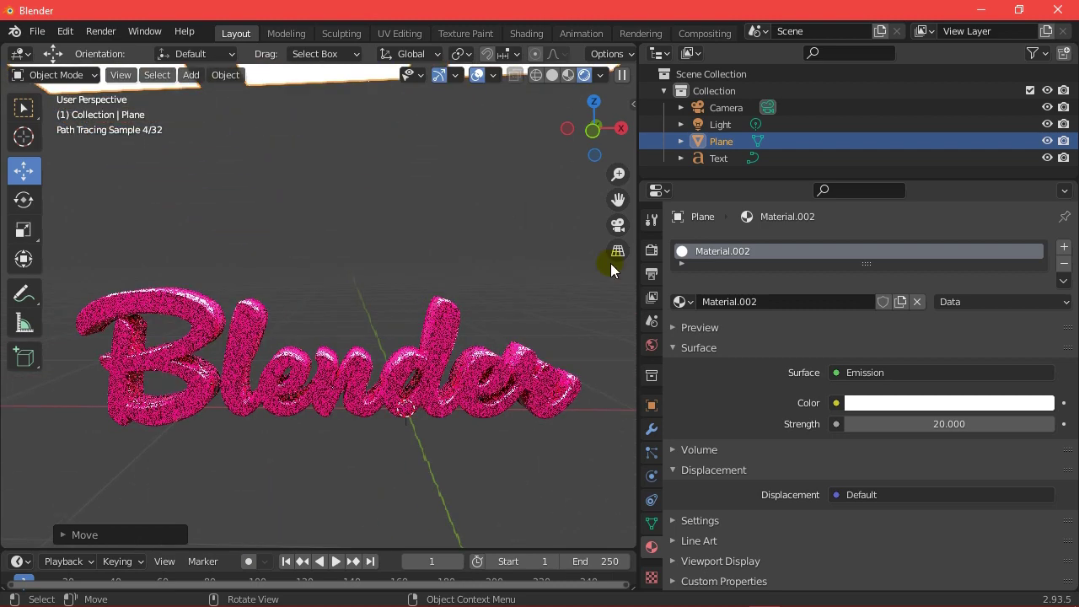
left_click_drag(626, 195, 620, 141)
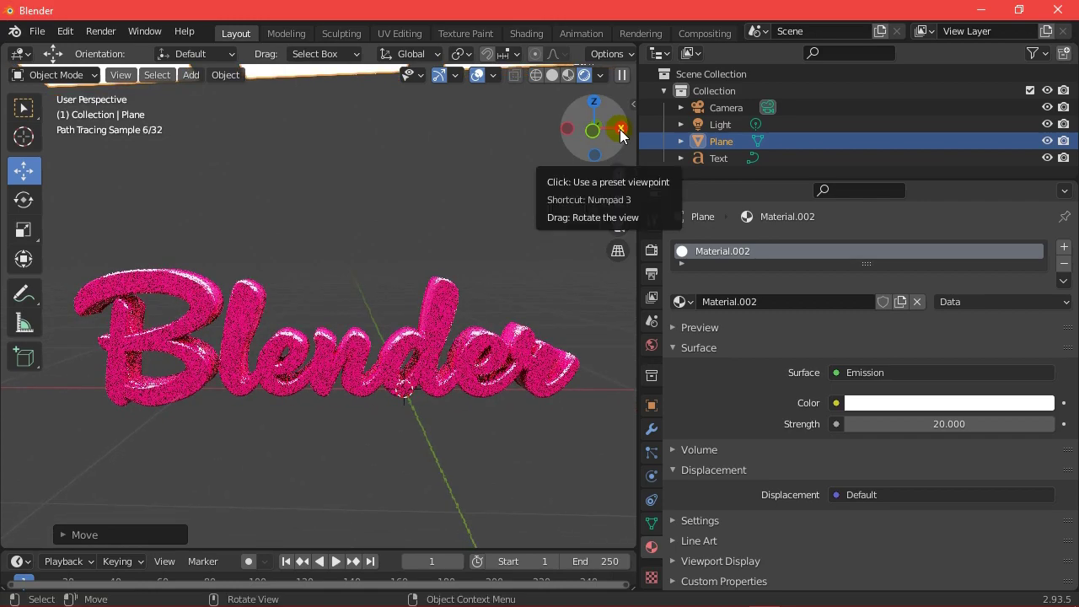
left_click_drag(621, 135, 611, 152)
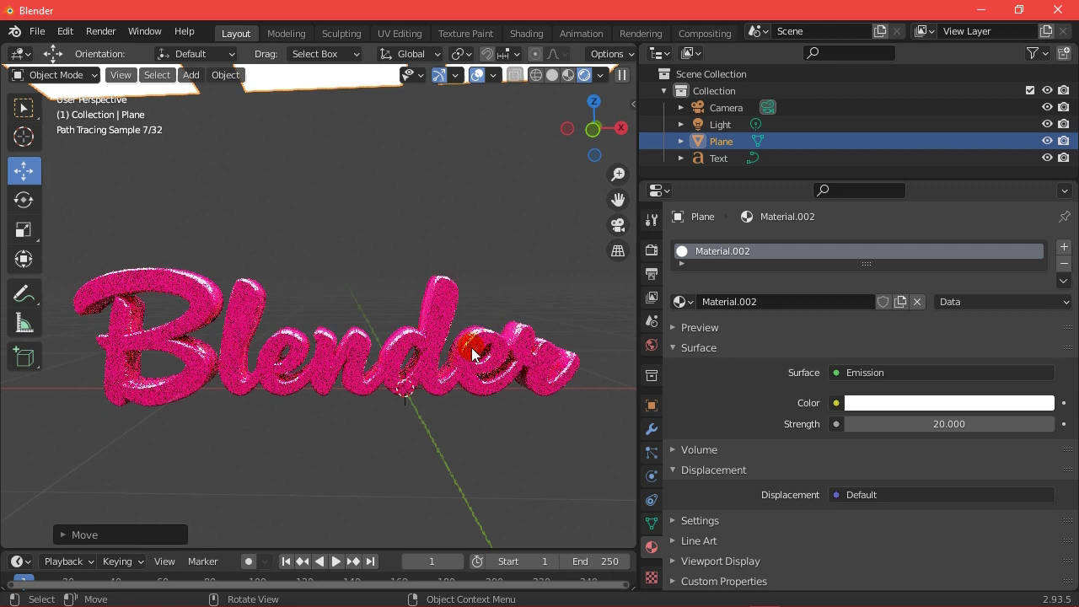
Step: Turn on Adaptive Sampling in the Cycles render settings
left_click(651, 250)
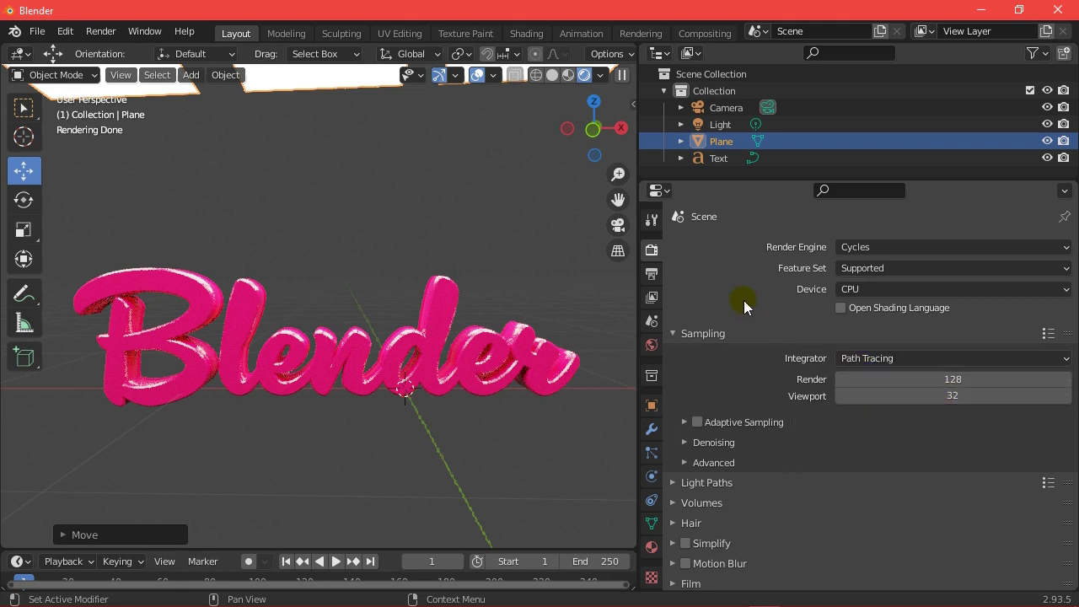
left_click(699, 426)
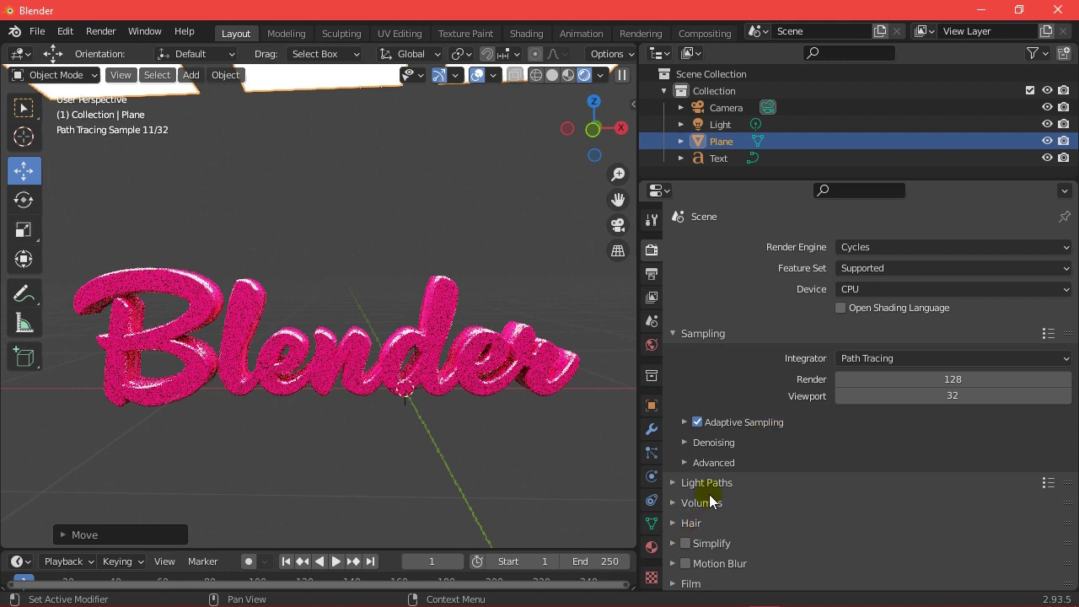
scroll(710, 525, "down", 1)
Step: Enable Film > Transparent so the text renders over a checkerboard background
left_click(734, 553)
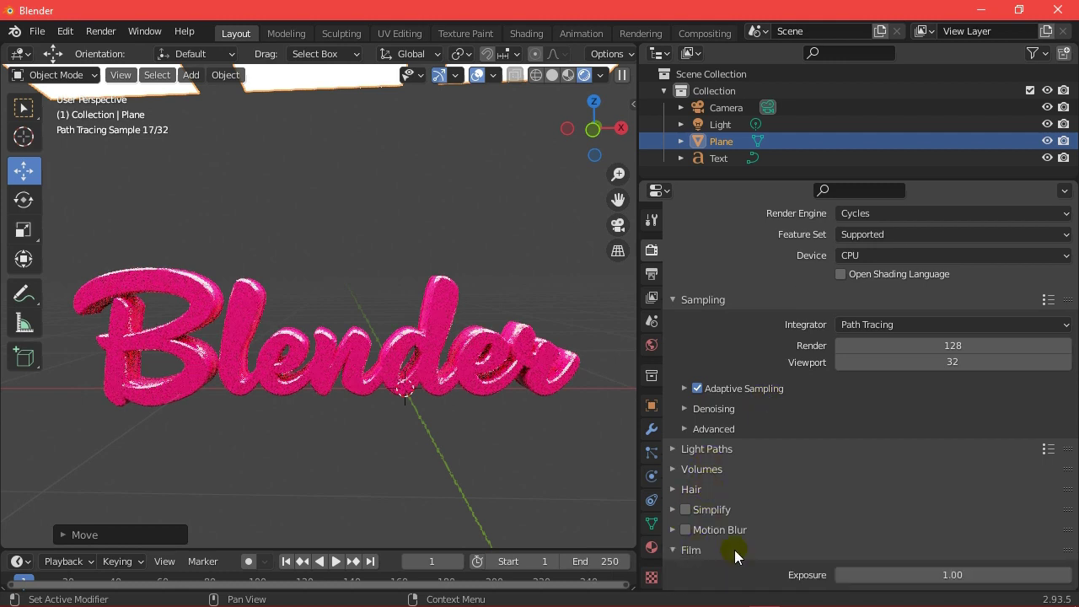
scroll(880, 535, "down", 1)
left_click(911, 534)
scroll(939, 534, "down", 2)
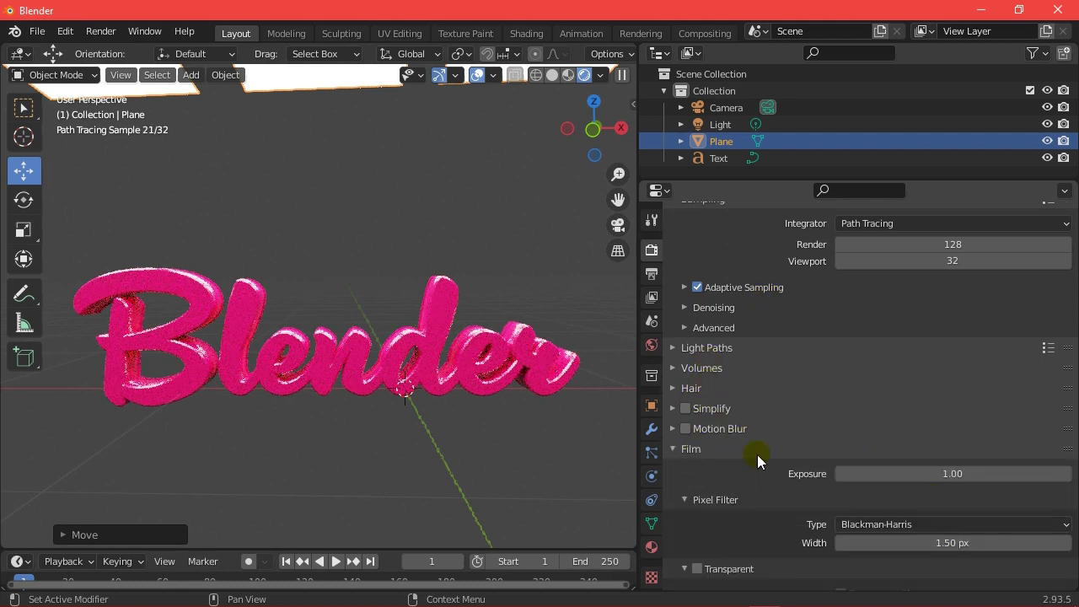
scroll(757, 498, "down", 1)
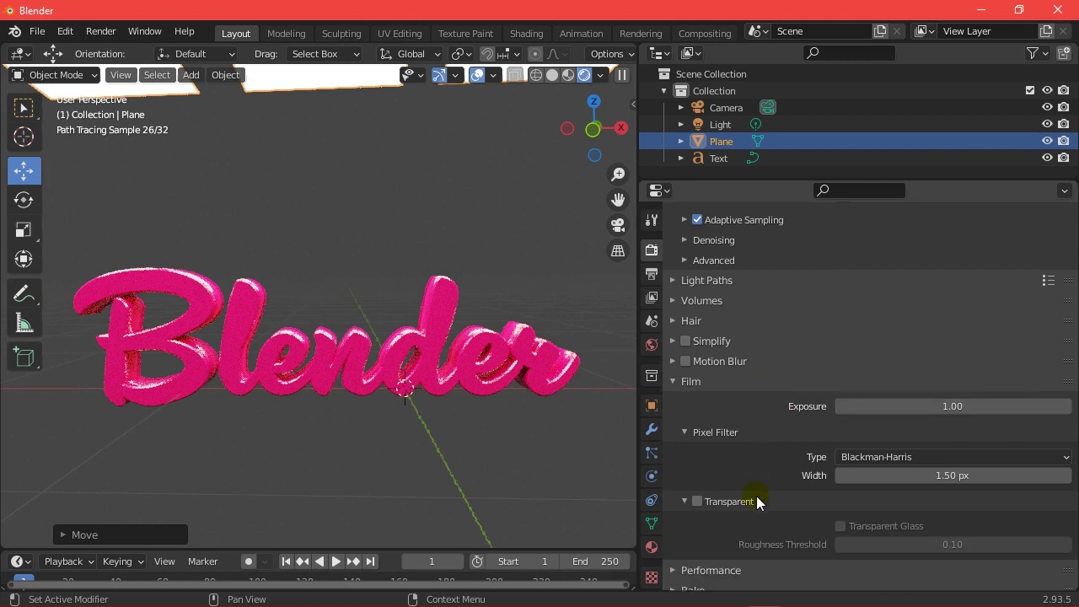
scroll(756, 498, "down", 1)
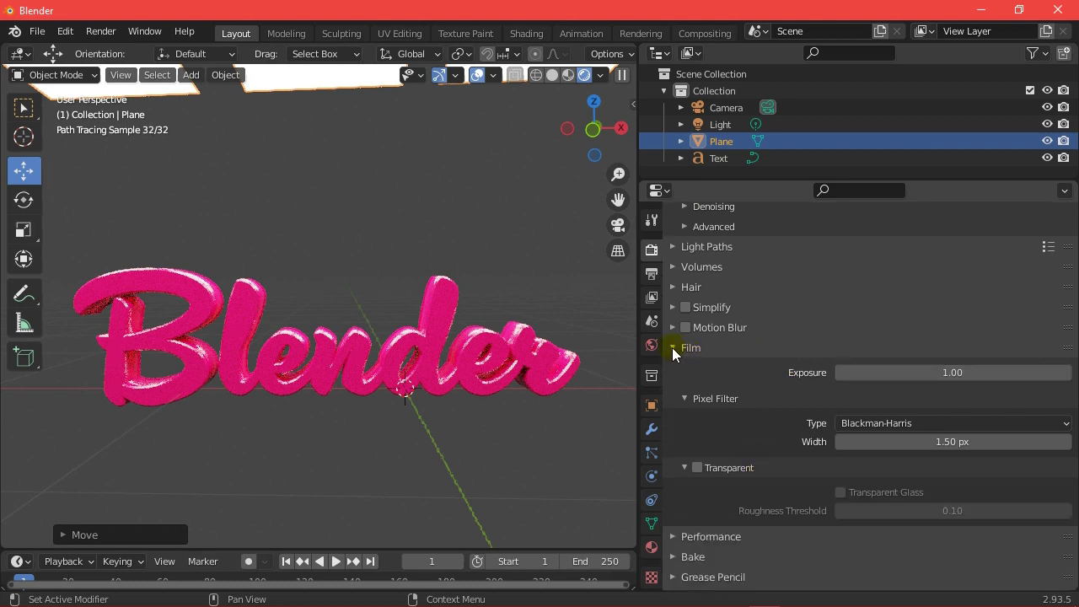
left_click(679, 349)
left_click(693, 480)
scroll(695, 480, "down", 4)
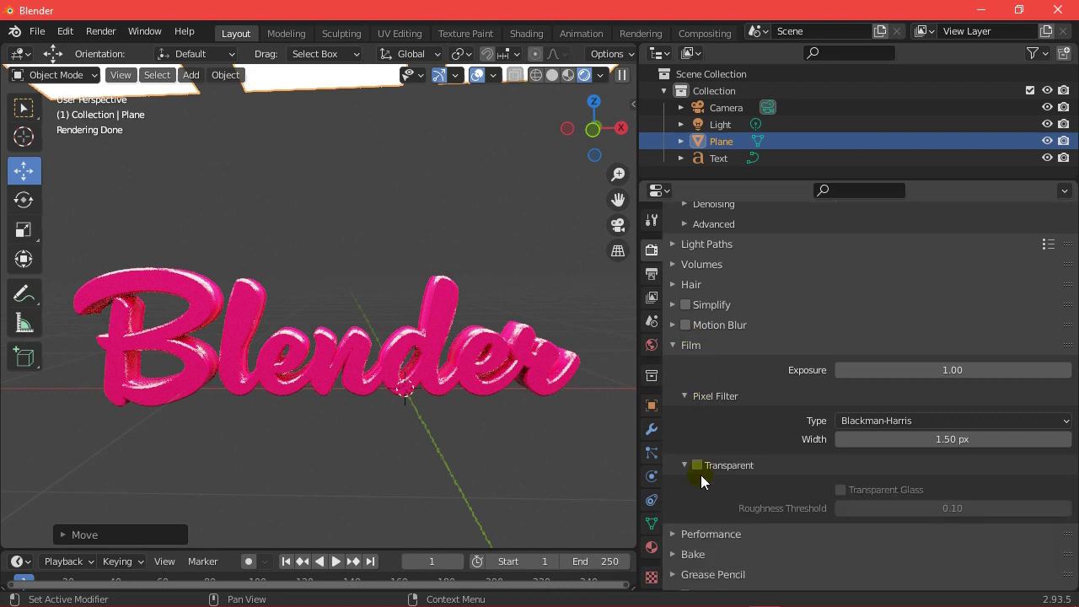
scroll(697, 460, "down", 1)
left_click(698, 432)
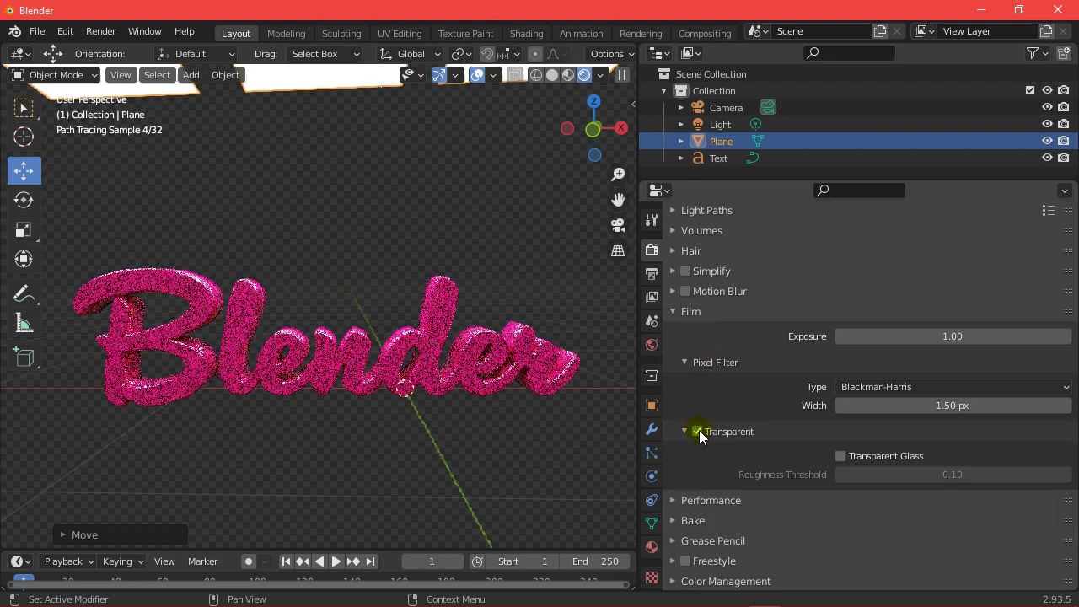
left_click(698, 431)
left_click(698, 432)
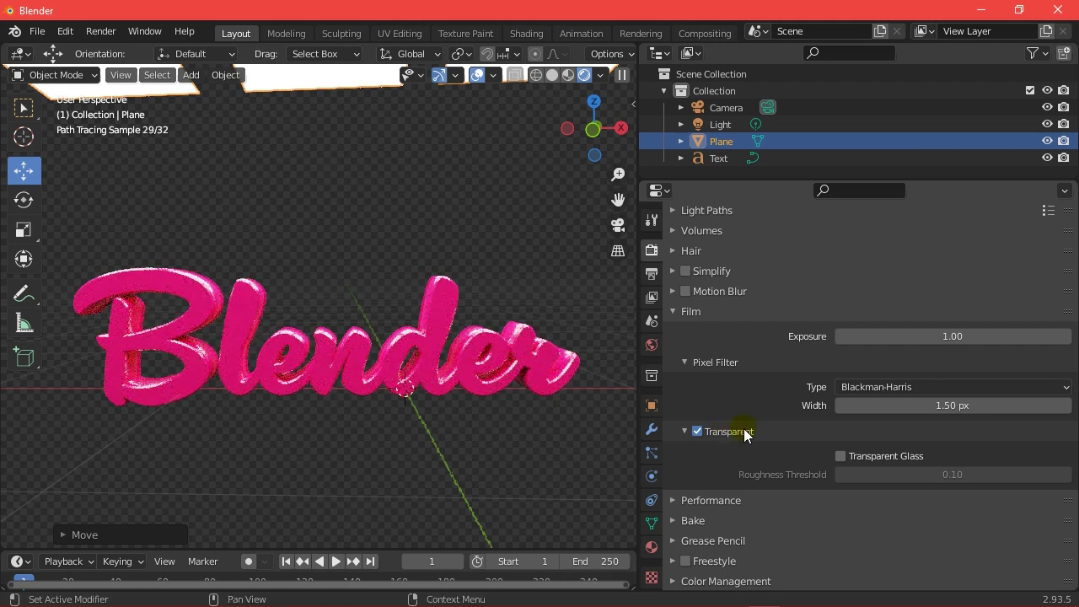
Step: Set the PNG output to 16-bit colour depth, 100% compression and 120 fps
left_click(651, 275)
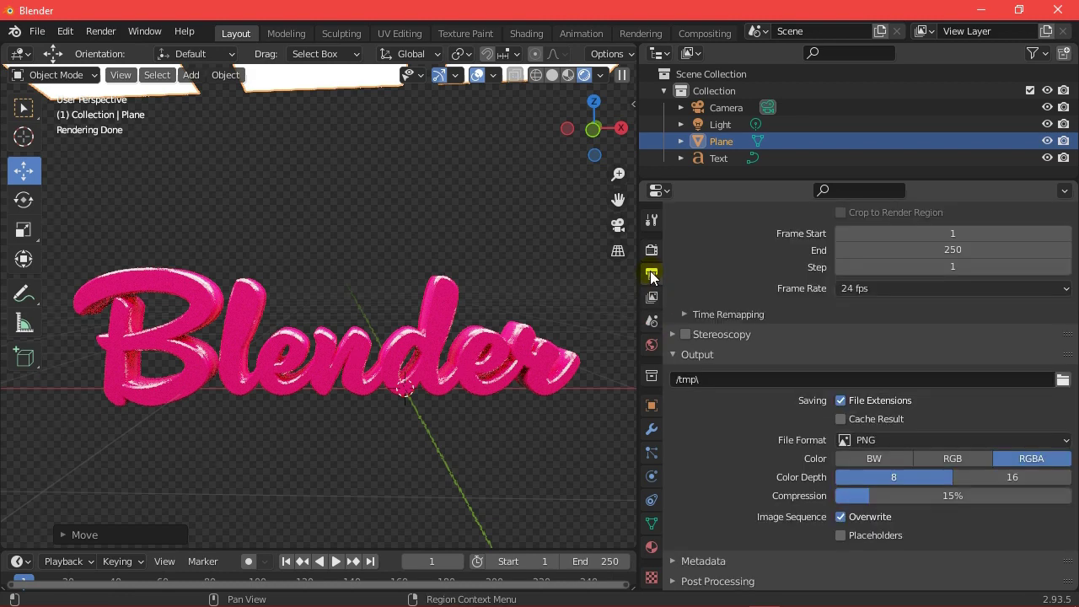
left_click(1009, 478)
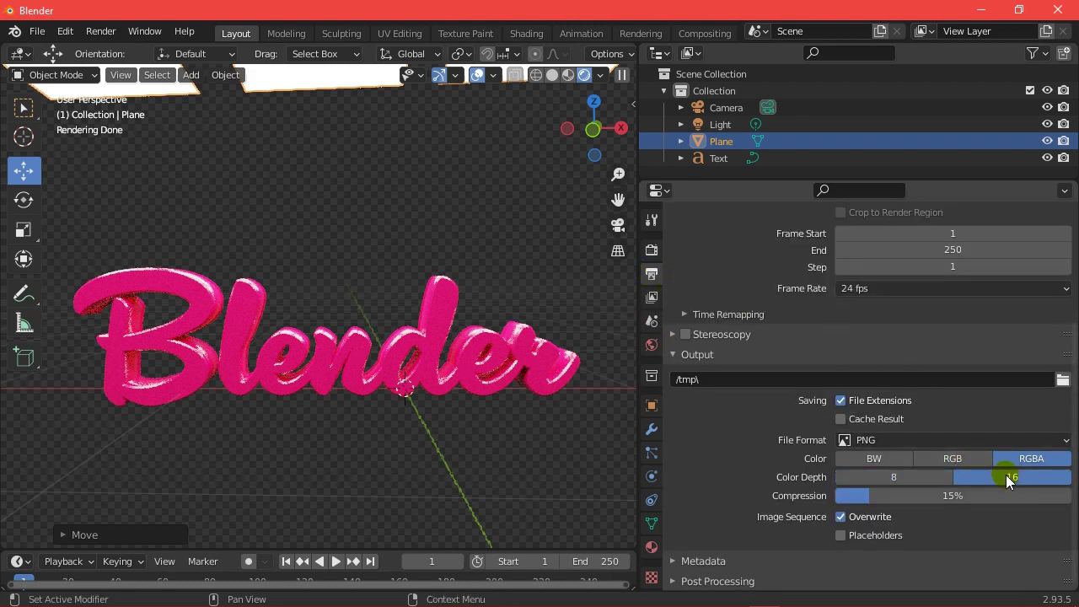
left_click_drag(1007, 495, 1067, 495)
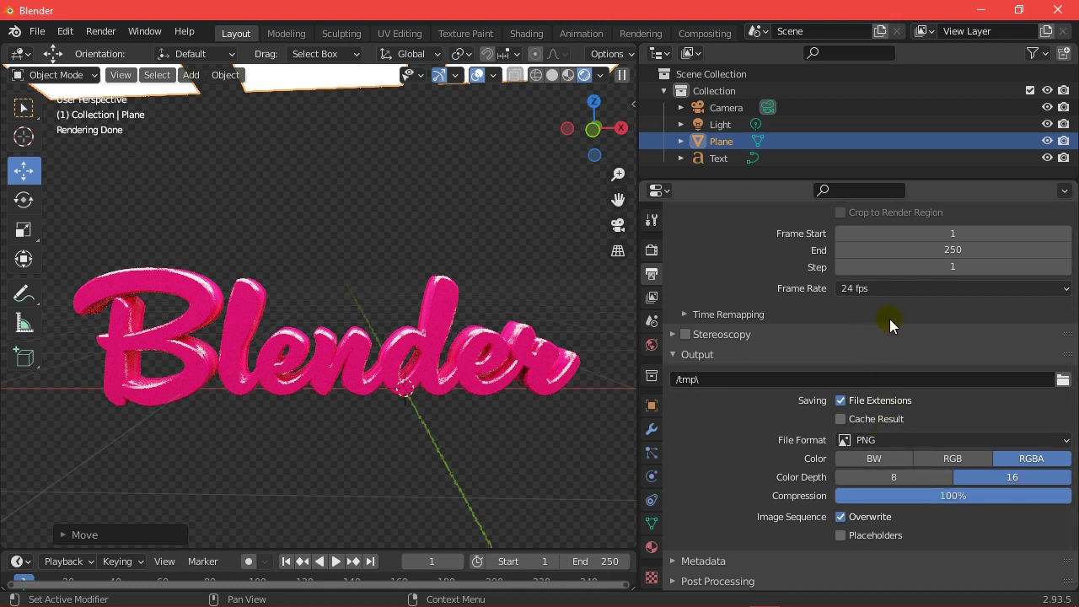
left_click(897, 288)
left_click(900, 432)
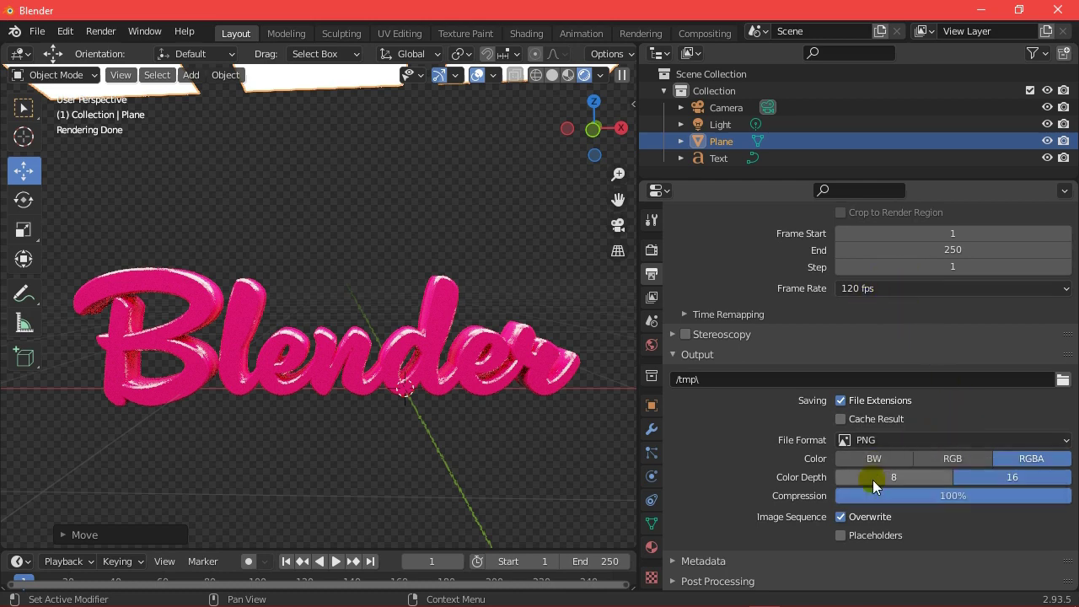
Step: Enable Render Region and Crop to Render Region under Dimensions
scroll(918, 405, "up", 3)
scroll(917, 397, "up", 2)
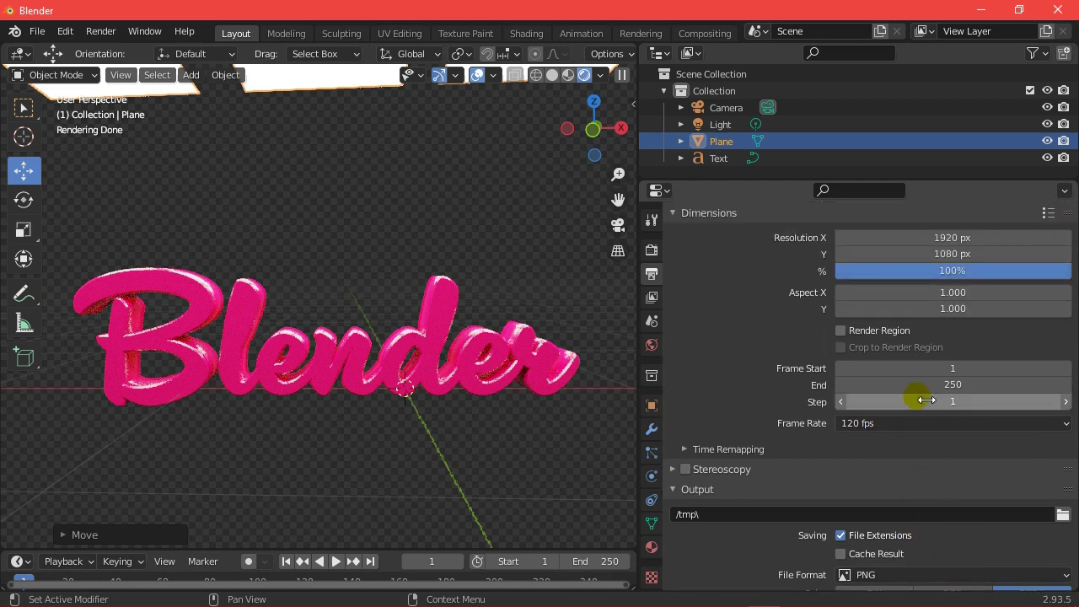
left_click(862, 334)
left_click(853, 348)
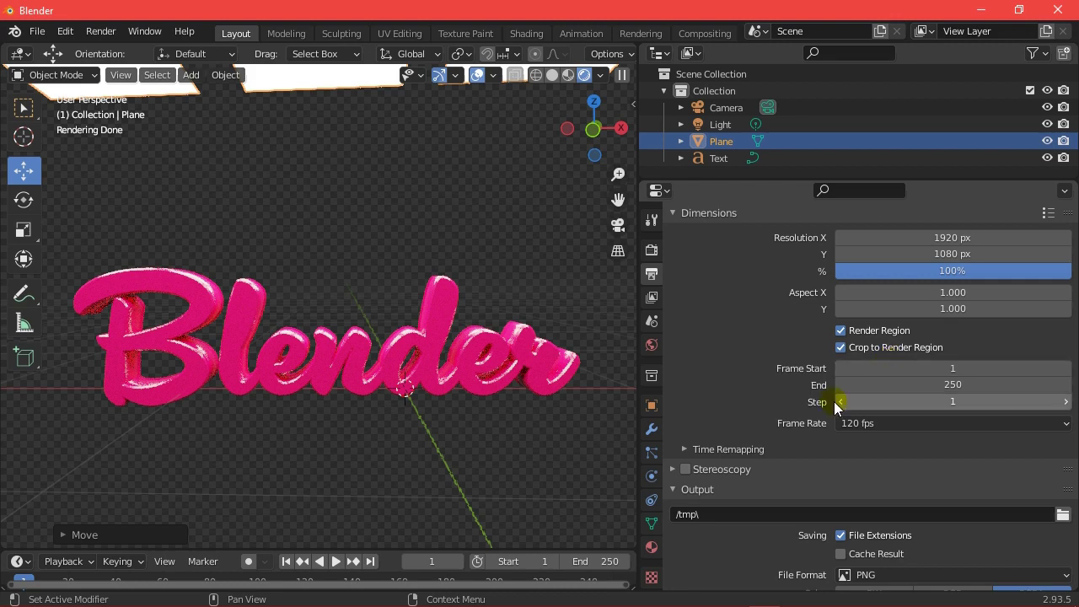
scroll(746, 513, "down", 1)
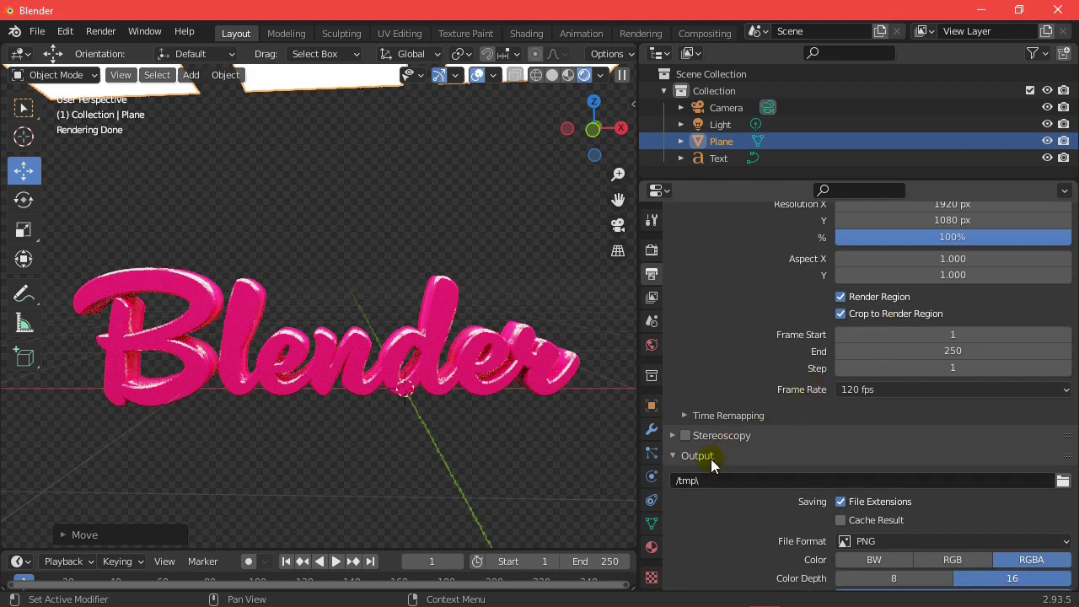
left_click(711, 460)
left_click(705, 517)
scroll(710, 520, "down", 2)
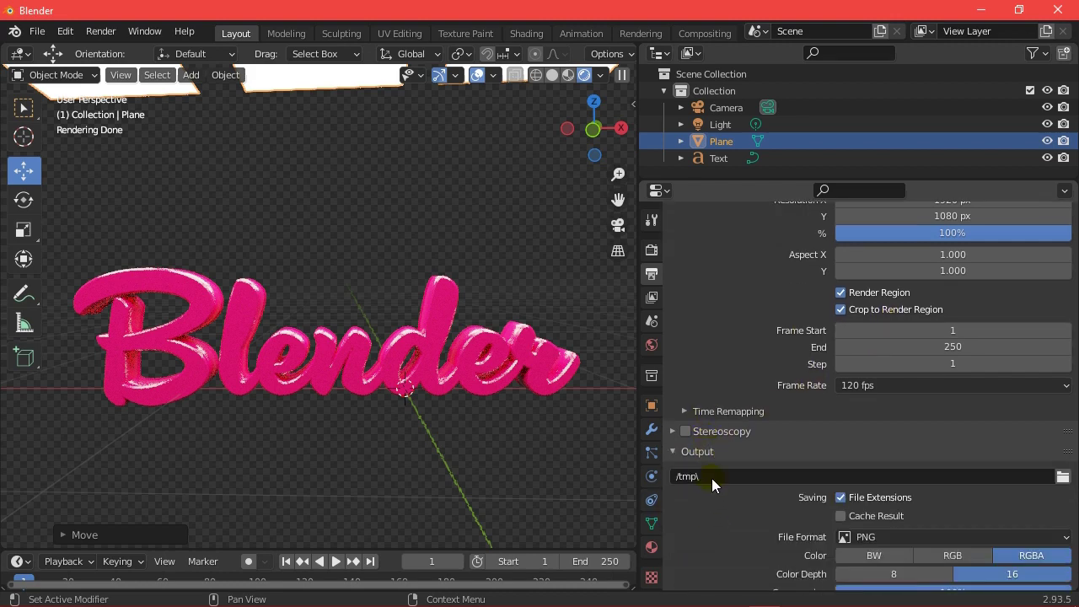
scroll(742, 472, "down", 1)
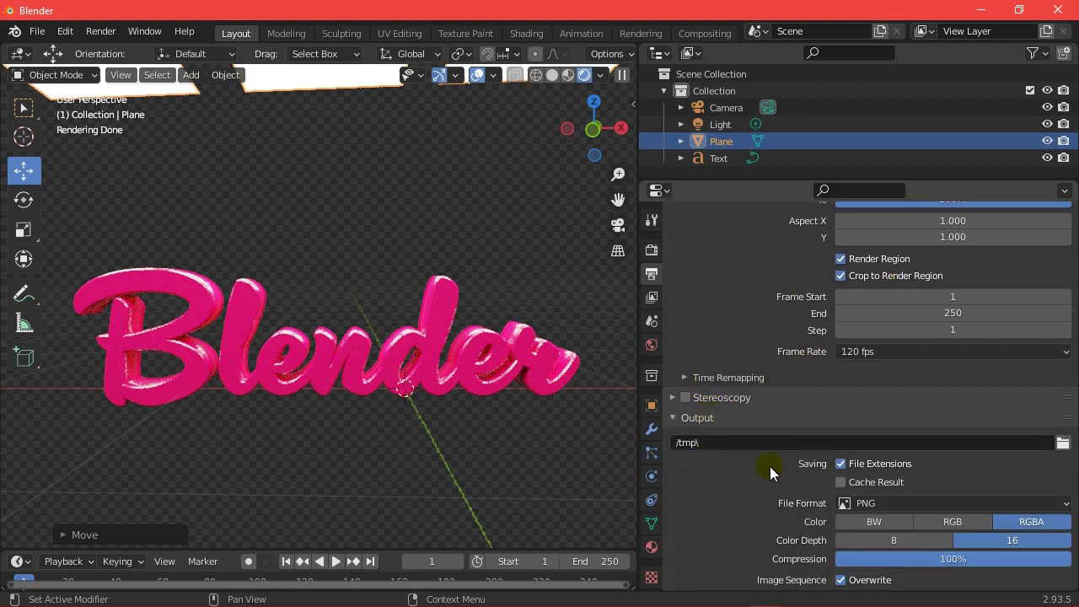
Step: Point the render output to Desktop\blender texts with the file name 'blender text'
left_click(1063, 445)
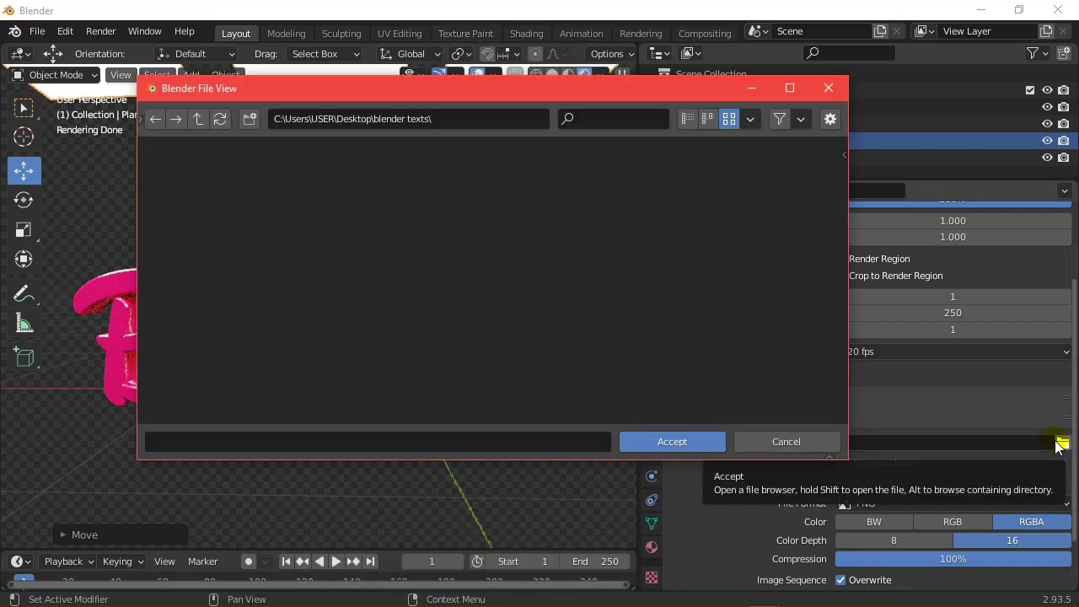
left_click(489, 444)
type("blender text")
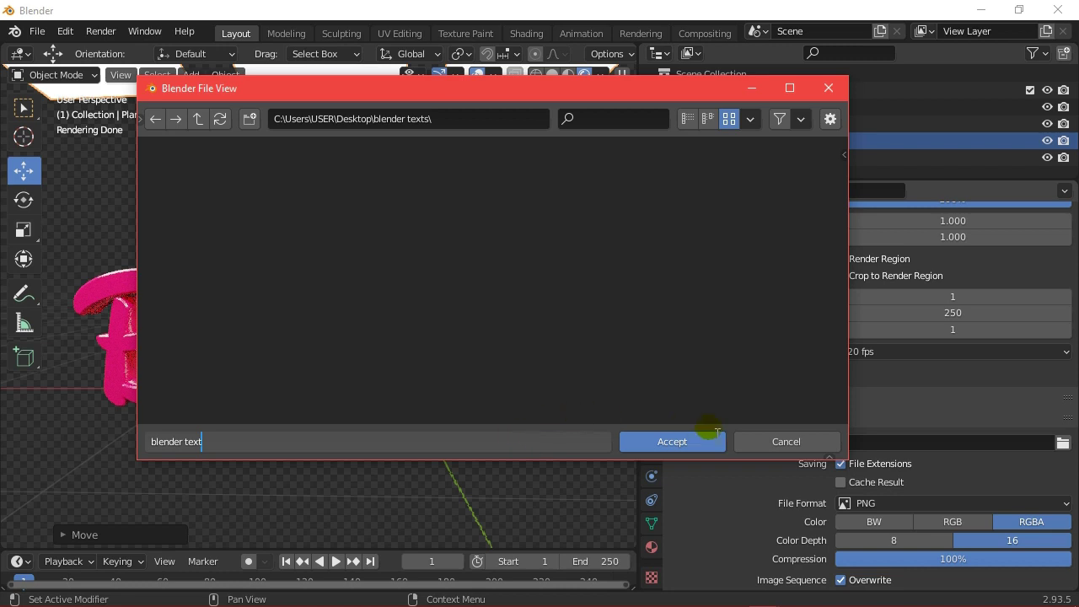
left_click(655, 443)
left_click(654, 444)
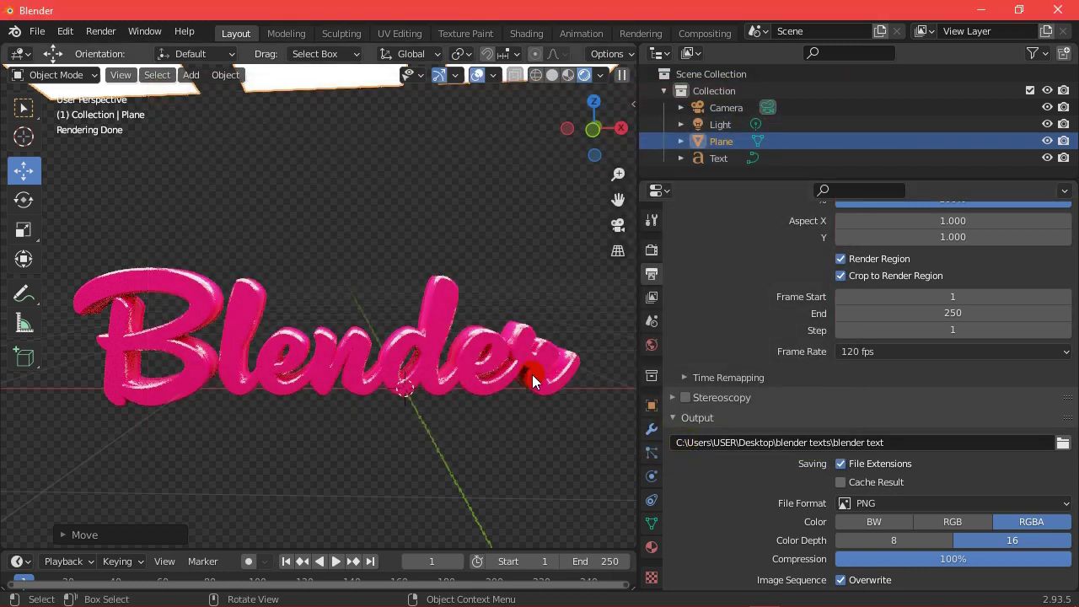
Step: Look through the scene camera and toggle Camera to View in the sidebar's View tab
left_click(618, 225)
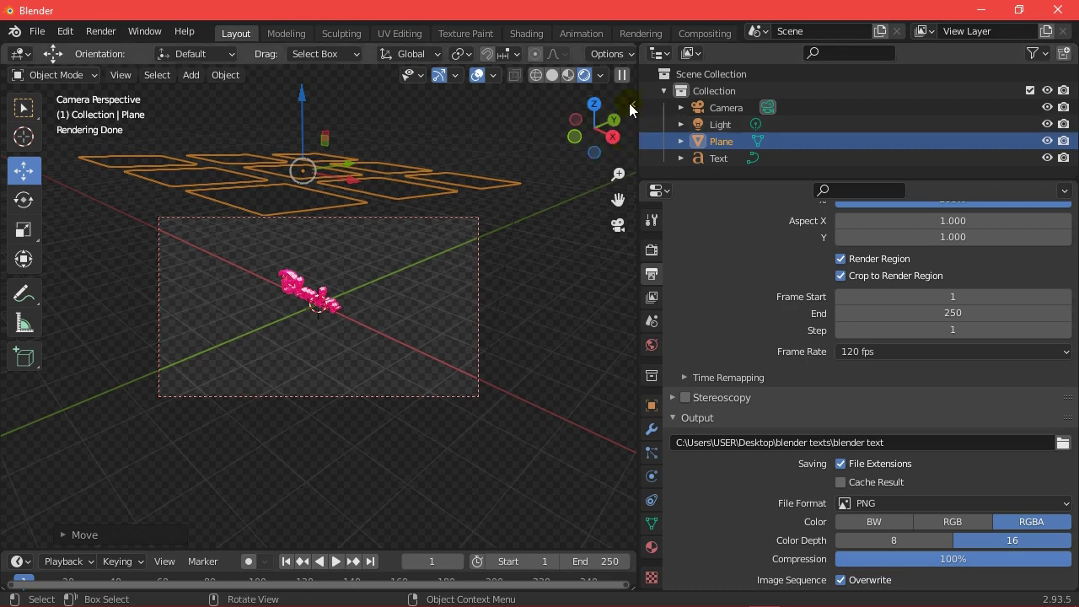
left_click(639, 106)
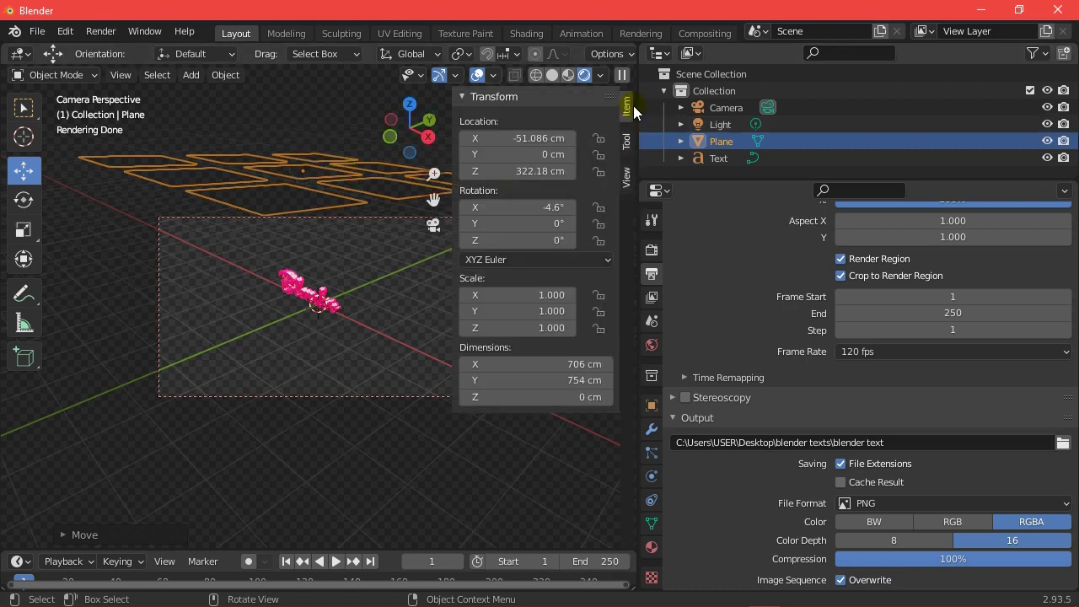
left_click(624, 177)
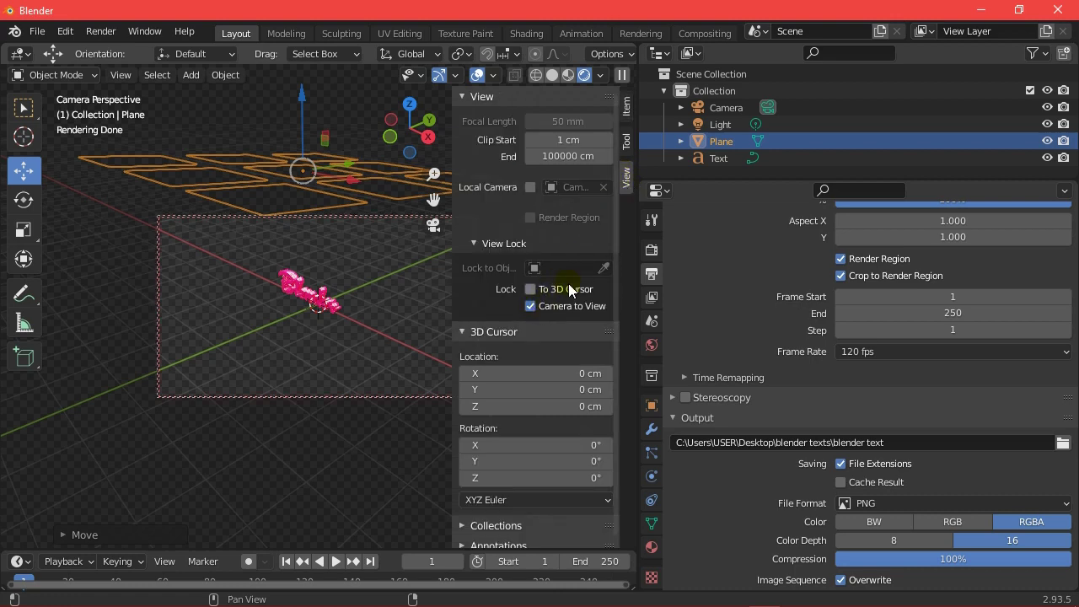
left_click(526, 306)
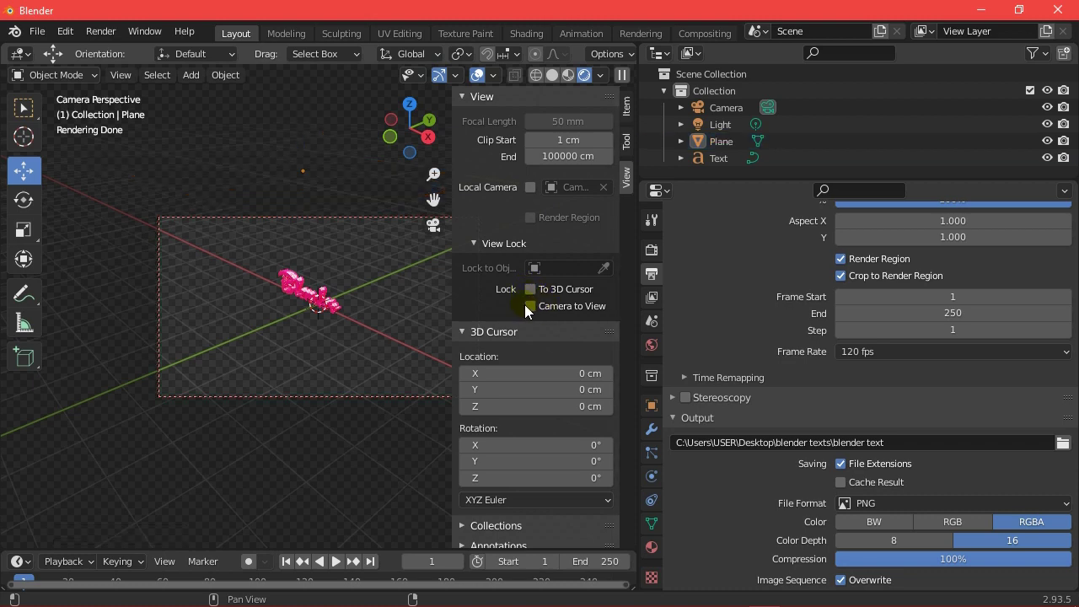
left_click(531, 305)
Step: Widen the viewport, lock the camera to the view and orbit it toward the text's front
left_click_drag(640, 200, 786, 204)
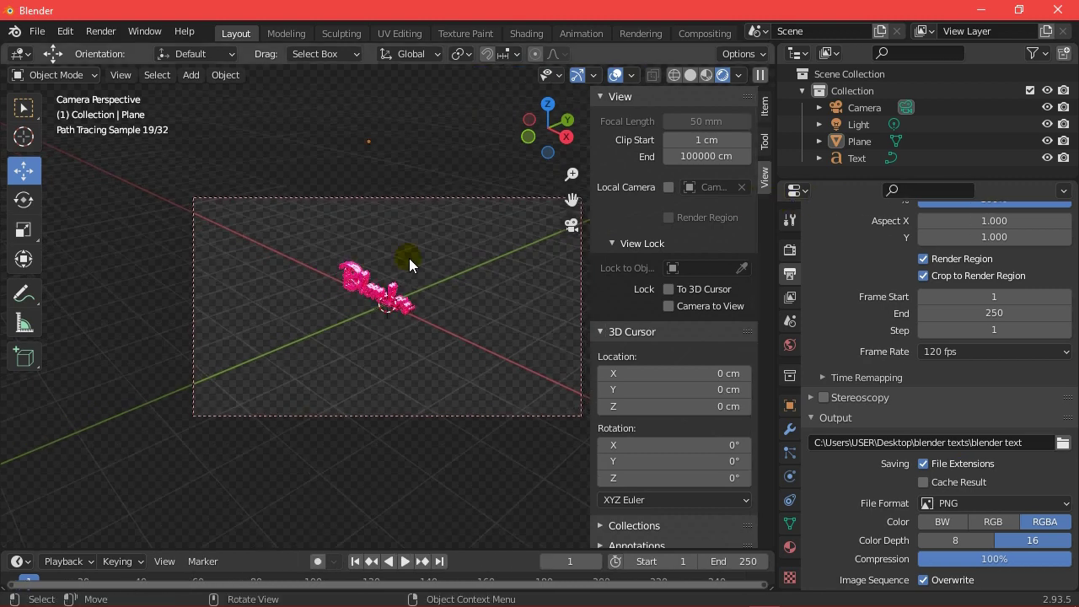
scroll(409, 258, "down", 1)
scroll(414, 260, "up", 1)
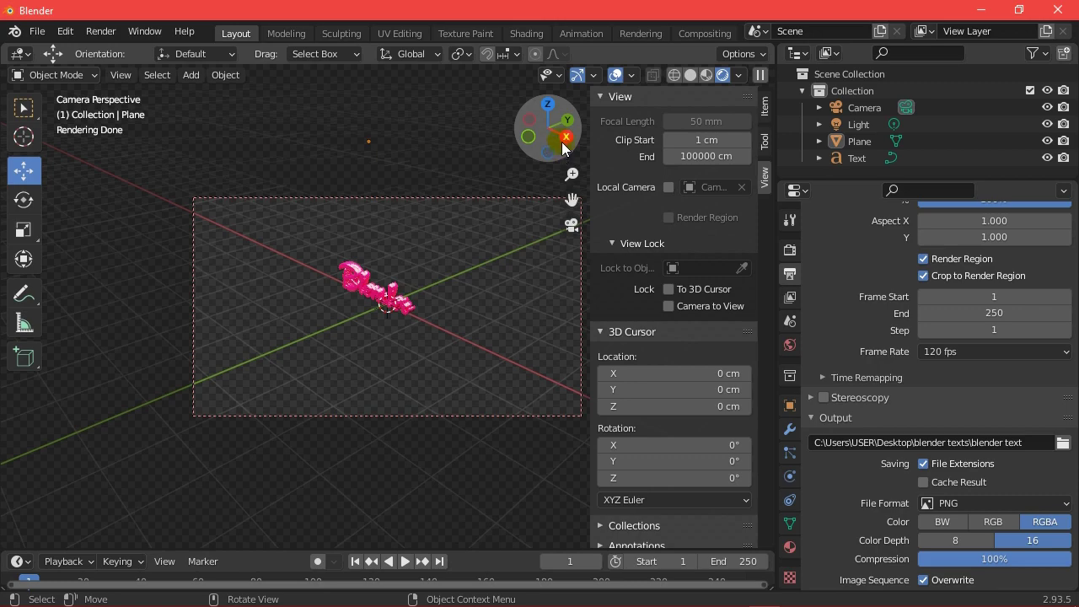
left_click_drag(563, 147, 676, 303)
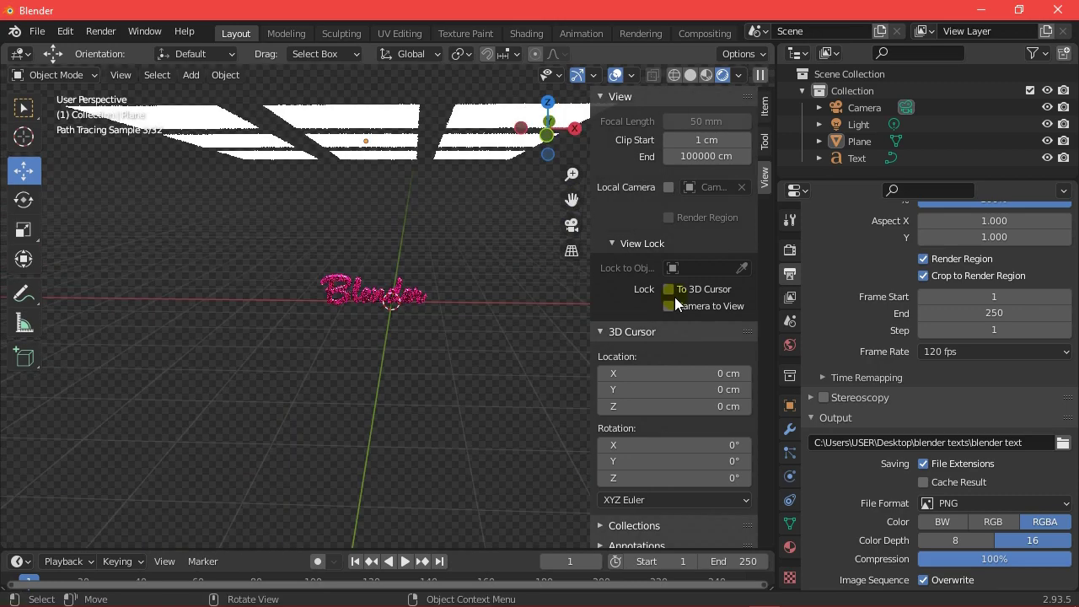
left_click(571, 225)
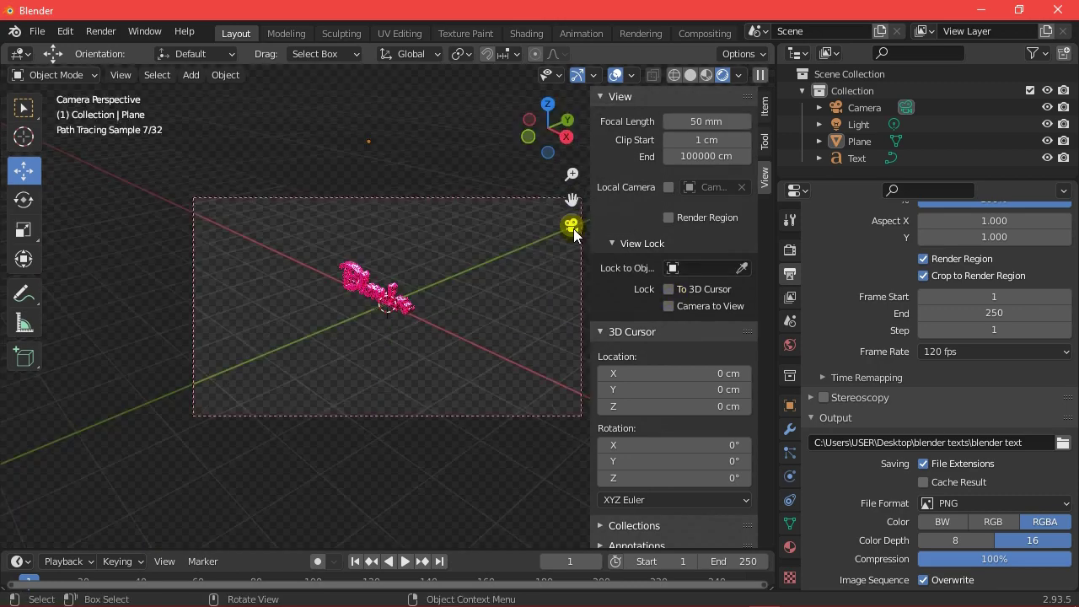
left_click(671, 306)
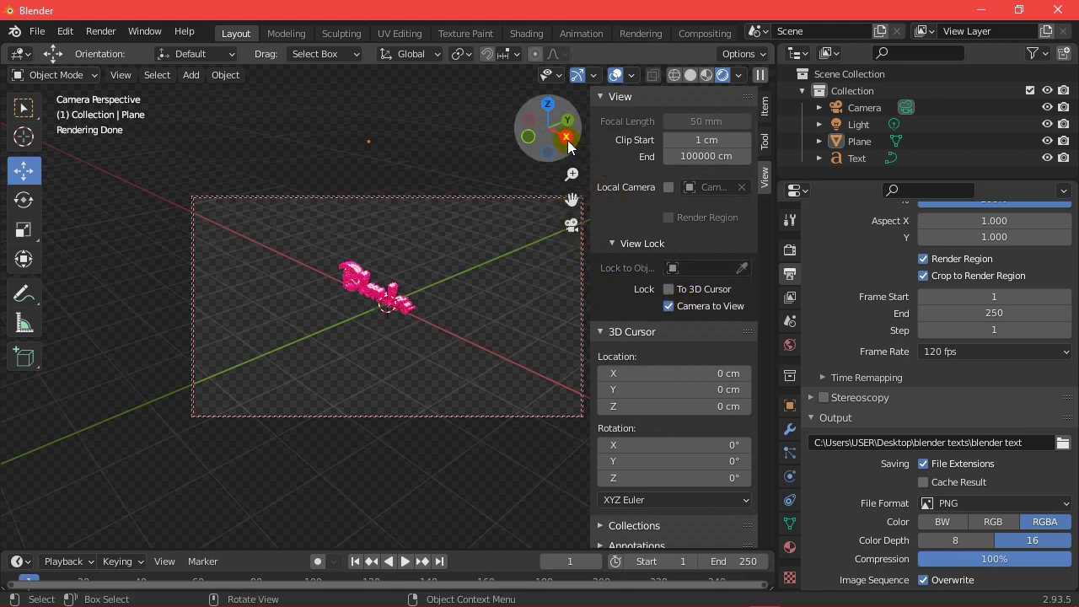
mouse_move(570, 145)
left_mouse_down()
mouse_move(540, 126)
mouse_move(552, 146)
left_mouse_up()
Step: Zoom, pan and orbit the locked camera to frame the text upright and front-on
scroll(381, 291, "up", 4)
scroll(381, 291, "up", 2)
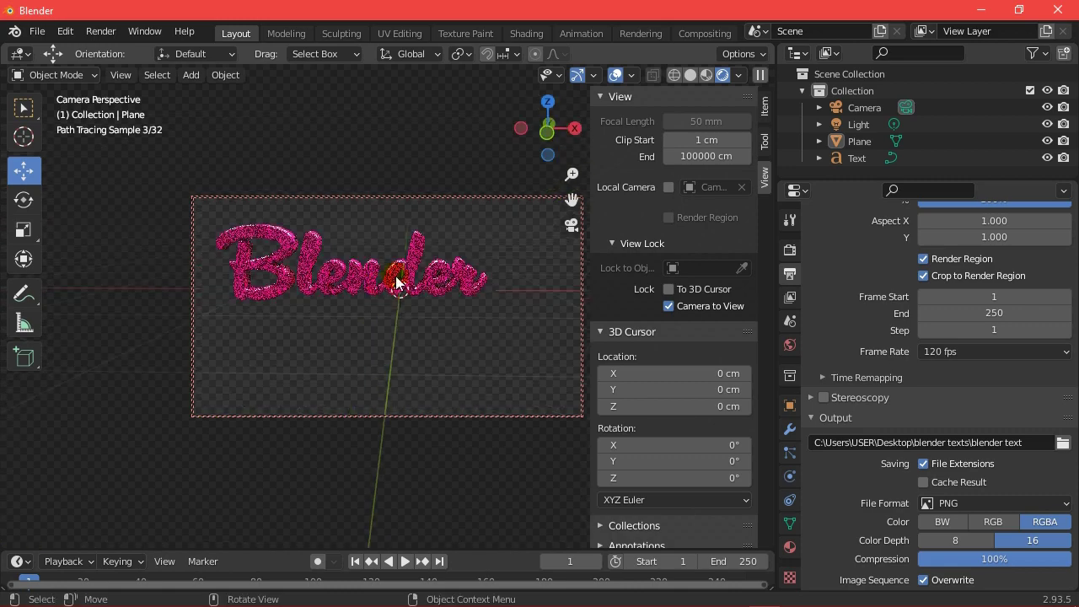
scroll(393, 275, "up", 2)
left_click_drag(572, 200, 572, 276)
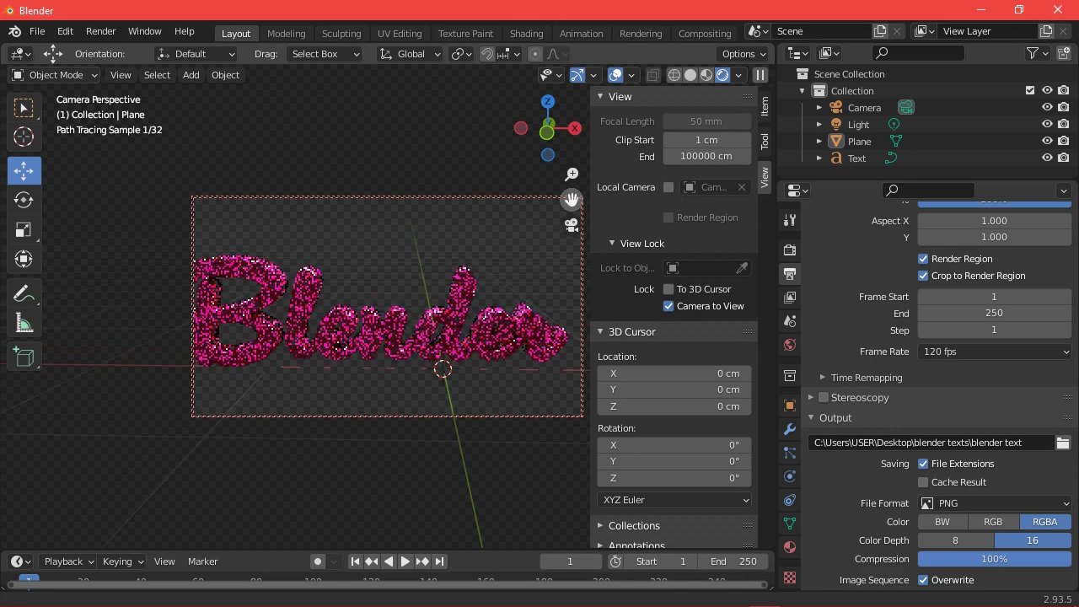
left_click_drag(572, 200, 582, 211)
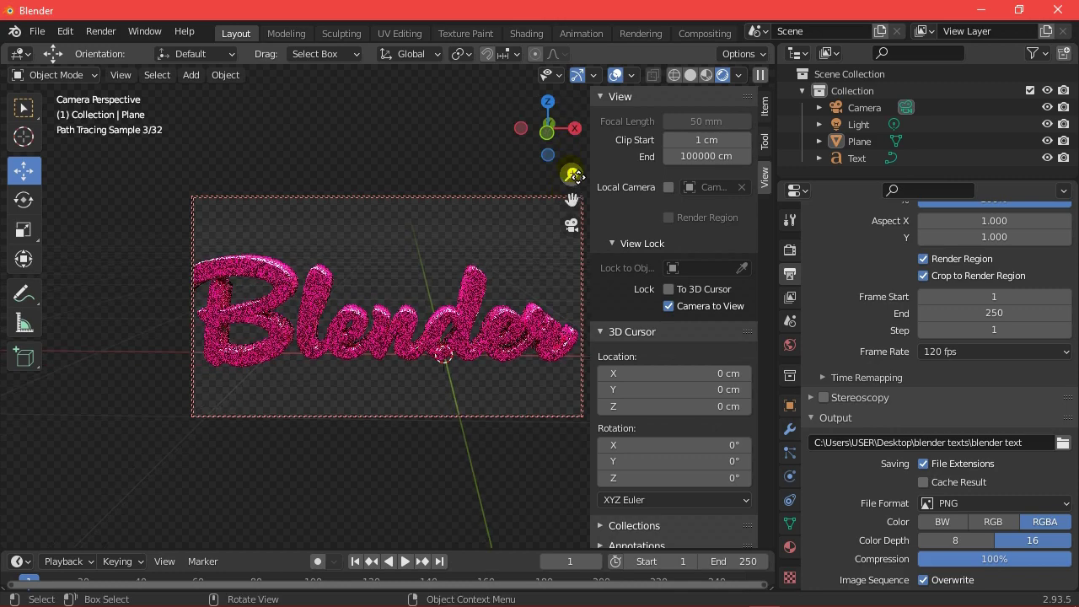
mouse_move(572, 174)
left_mouse_down()
mouse_move(572, 190)
mouse_move(572, 169)
left_mouse_up()
left_click_drag(569, 130, 553, 134)
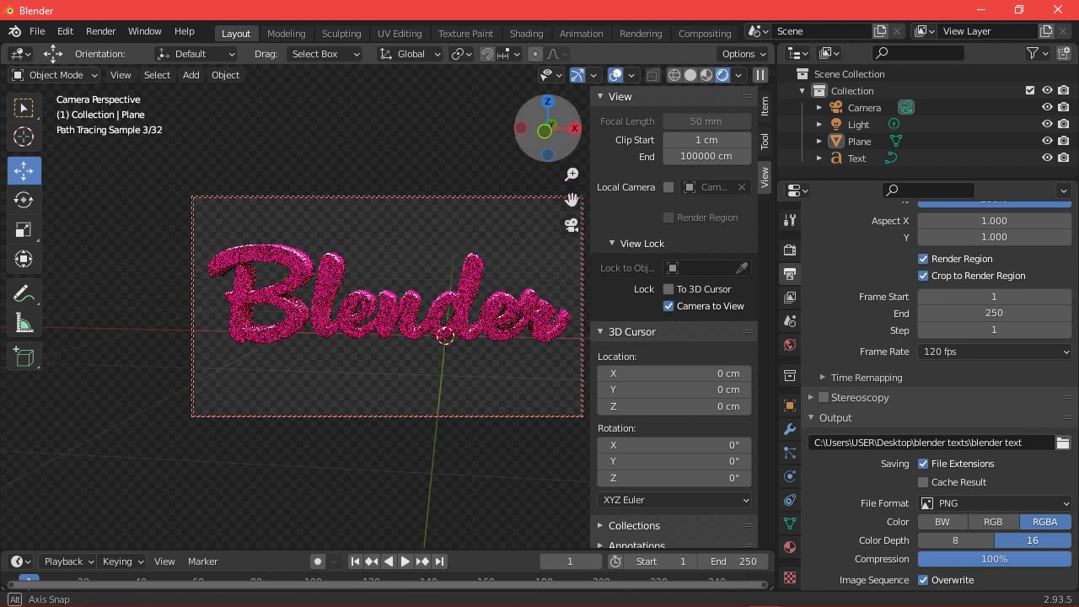
left_click_drag(552, 133, 548, 134)
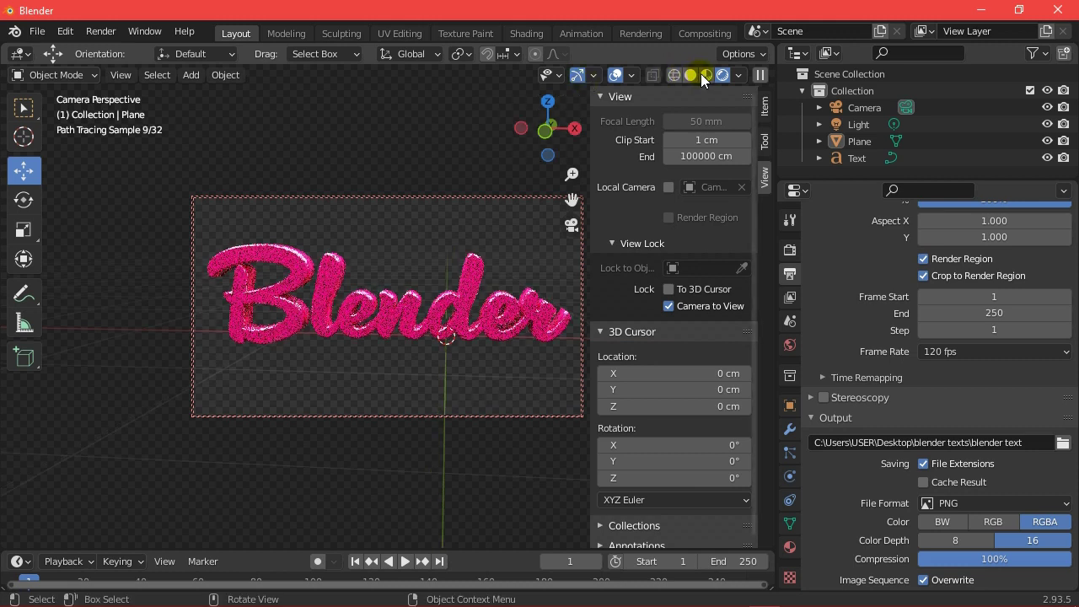
Step: Fine-tune the framing in Material Preview shading, briefly checking it in Rendered shading
left_click(703, 74)
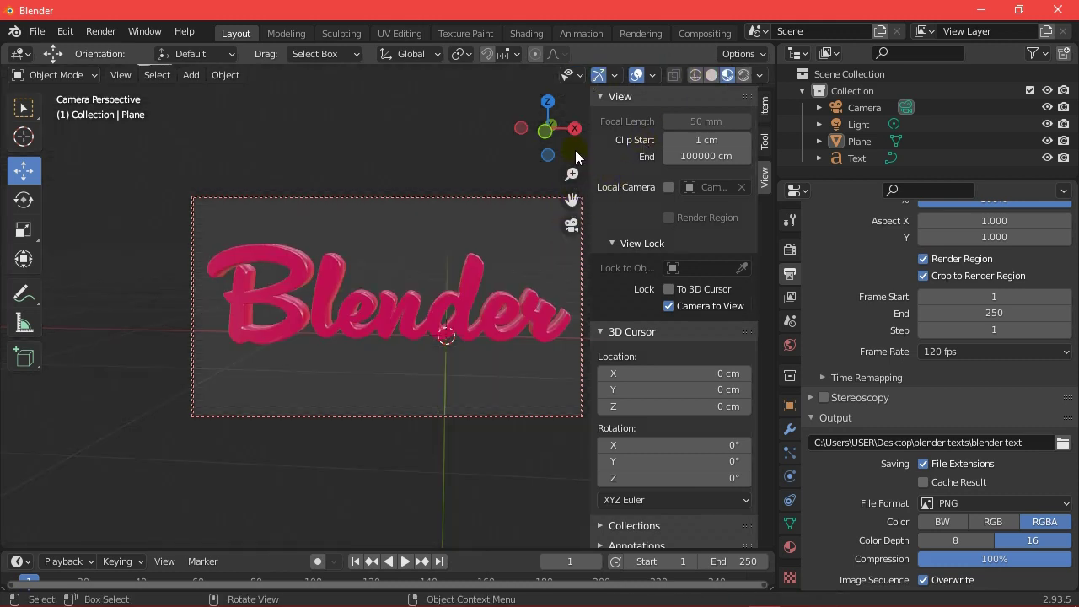
left_click_drag(575, 126, 580, 128)
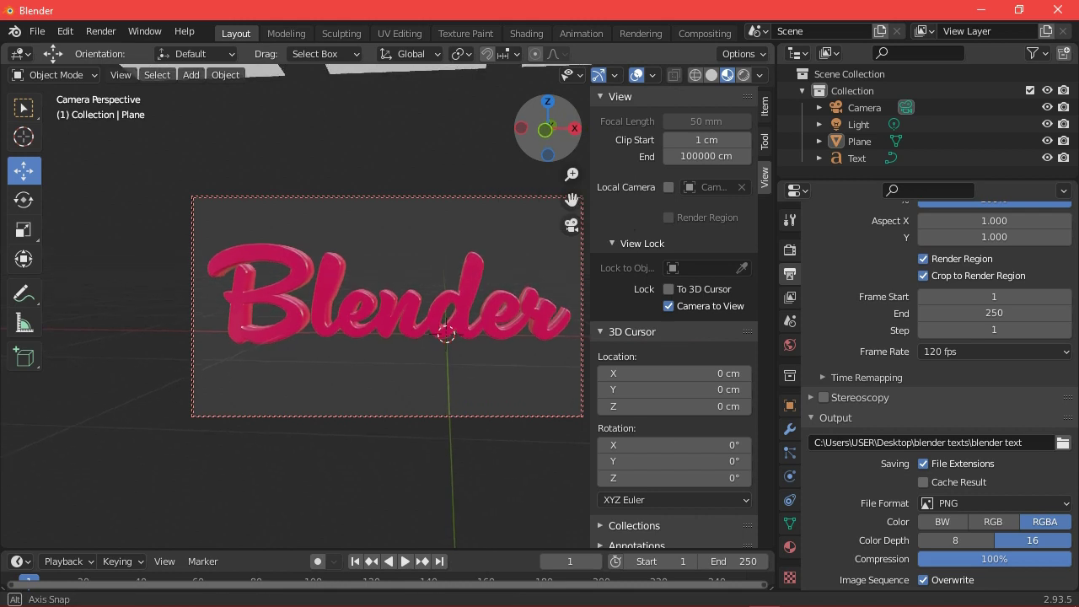
left_click_drag(571, 200, 573, 202)
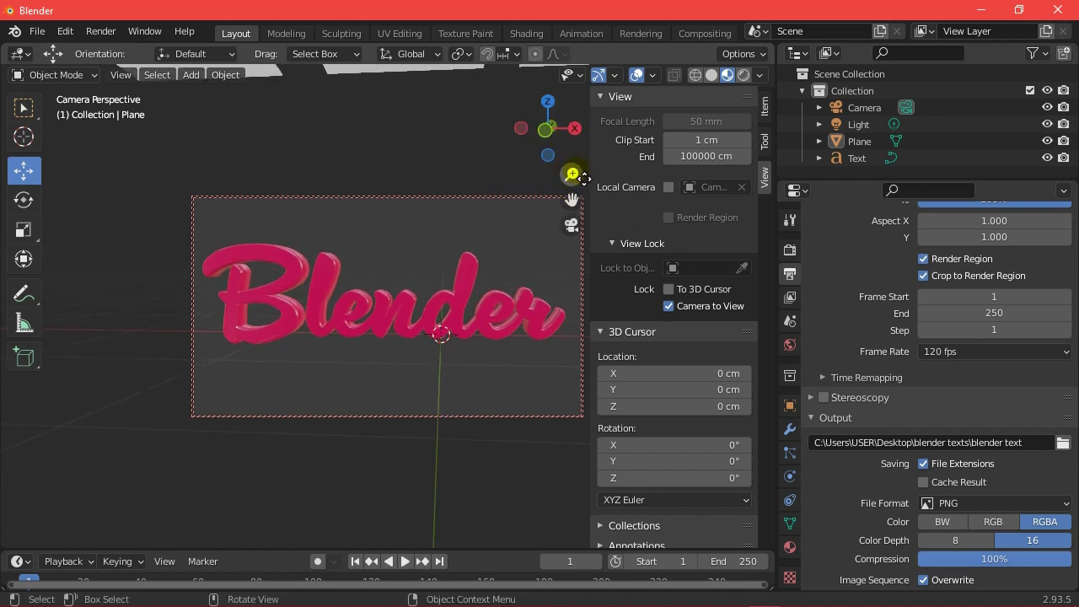
mouse_move(564, 135)
left_mouse_down()
mouse_move(575, 135)
mouse_move(567, 141)
left_mouse_up()
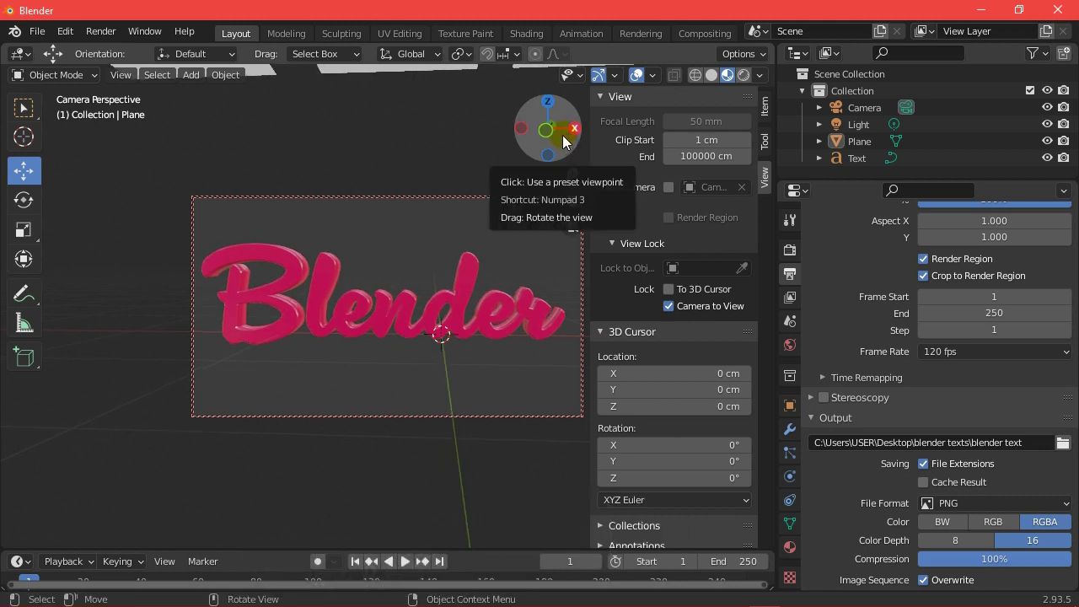
left_click_drag(571, 200, 575, 205)
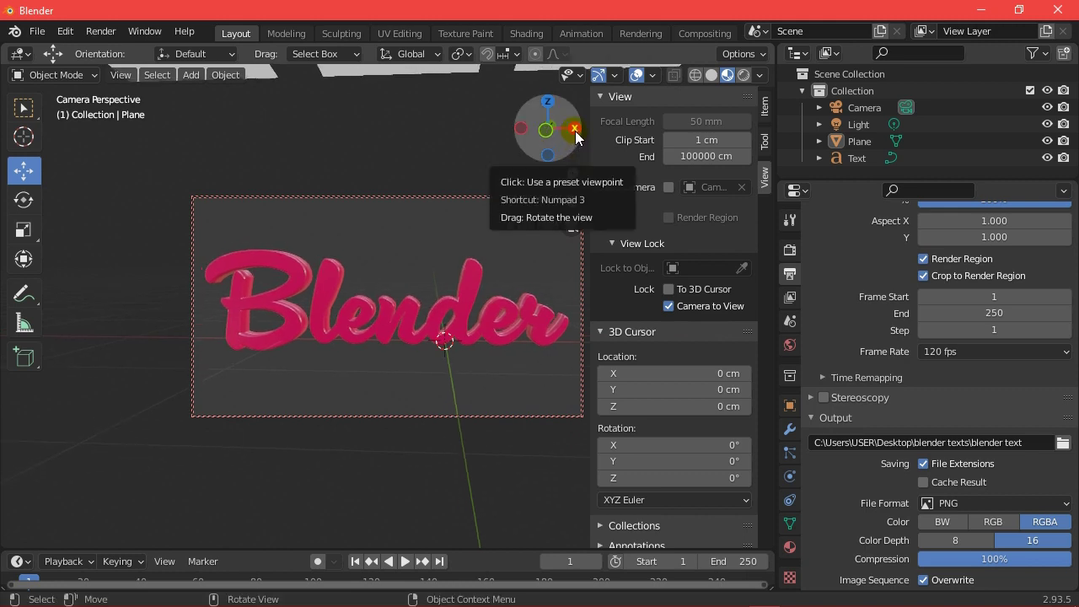
left_click_drag(575, 135, 590, 135)
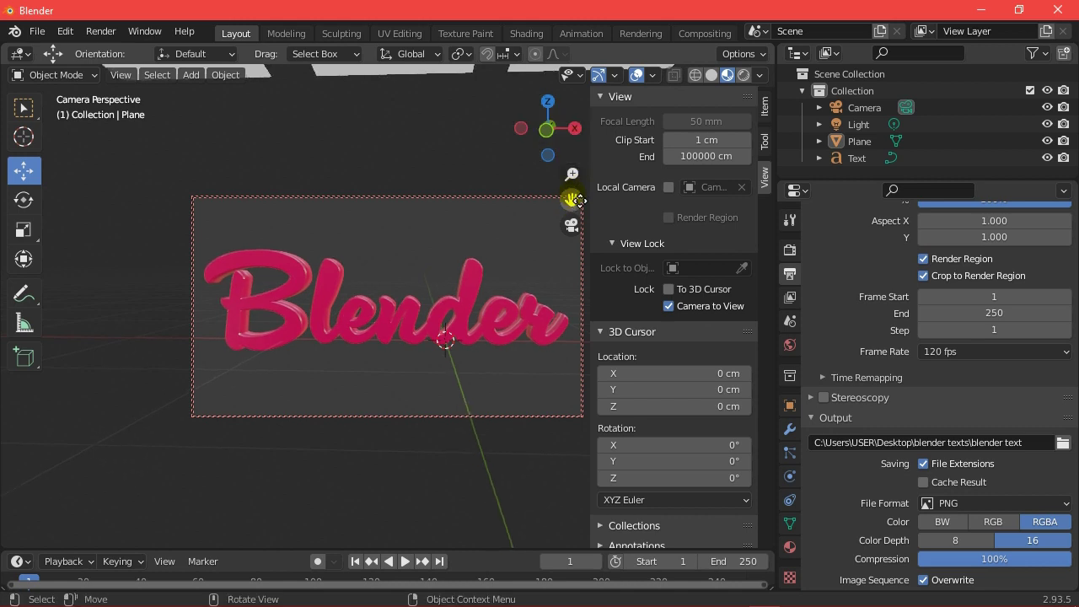
left_click_drag(572, 199, 577, 200)
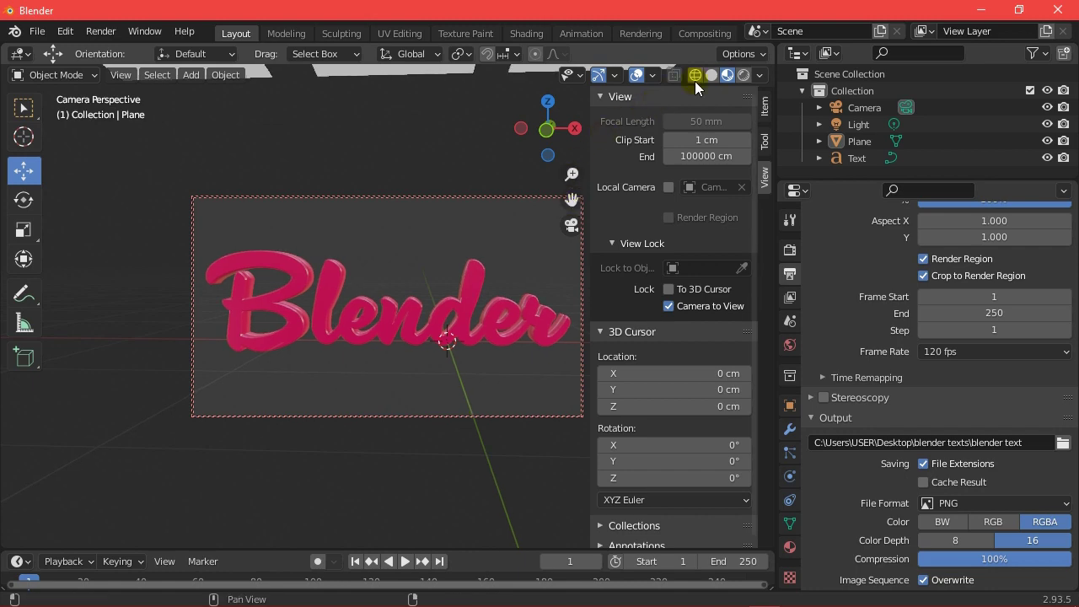
left_click(741, 73)
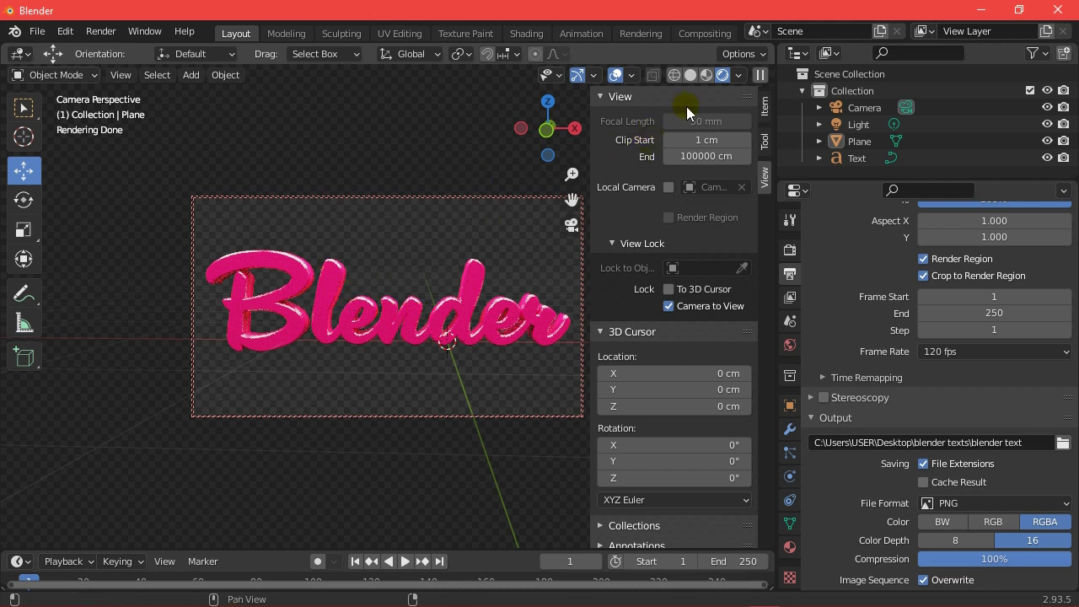
left_click(706, 74)
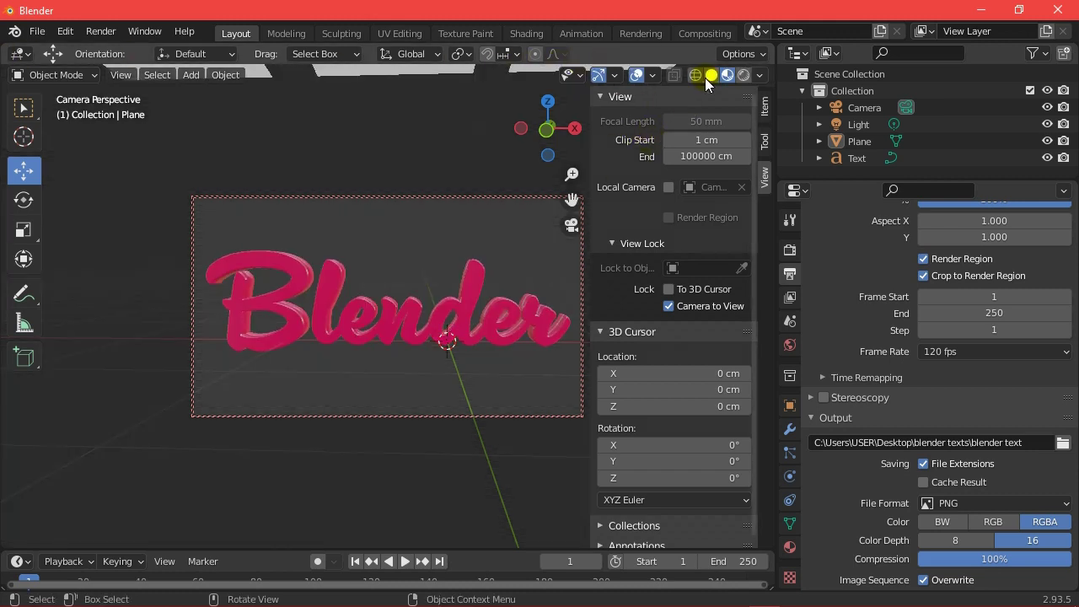
Step: Render a still image from the camera and zoom out to view the finished render
left_click(101, 33)
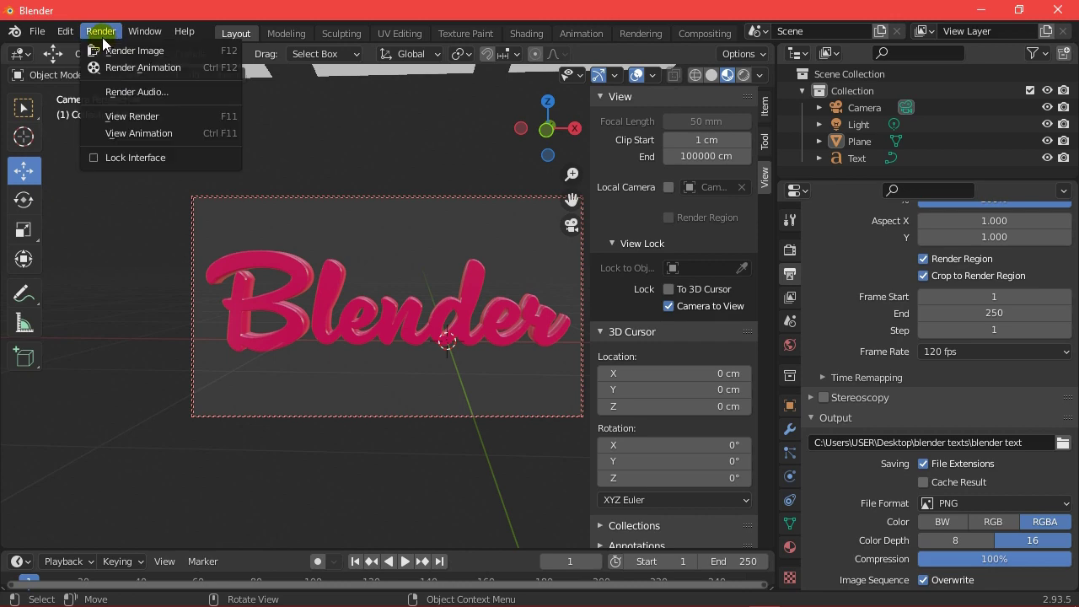
left_click(187, 51)
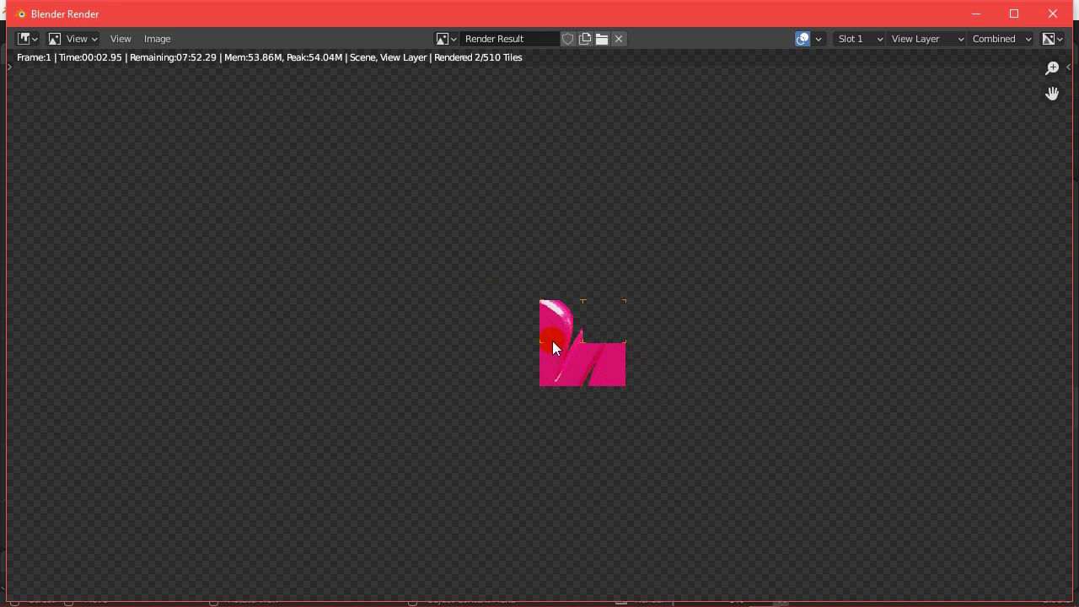
scroll(554, 334, "down", 1)
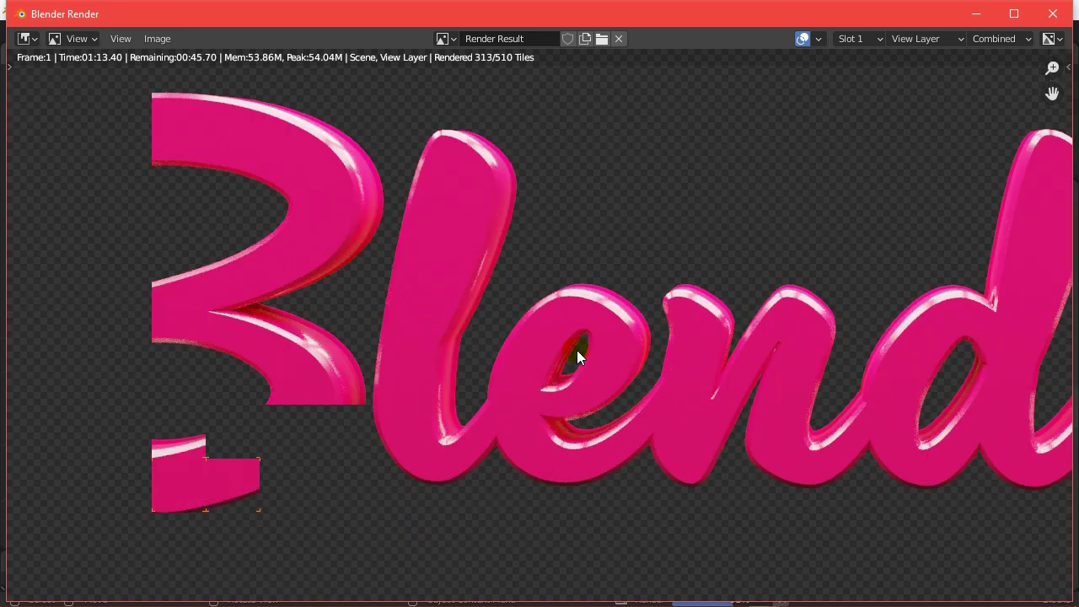
mouse_move(577, 349)
middle_mouse_down("ctrl")
mouse_move(522, 349)
mouse_move(527, 357)
mouse_move(429, 340)
middle_mouse_up("ctrl")
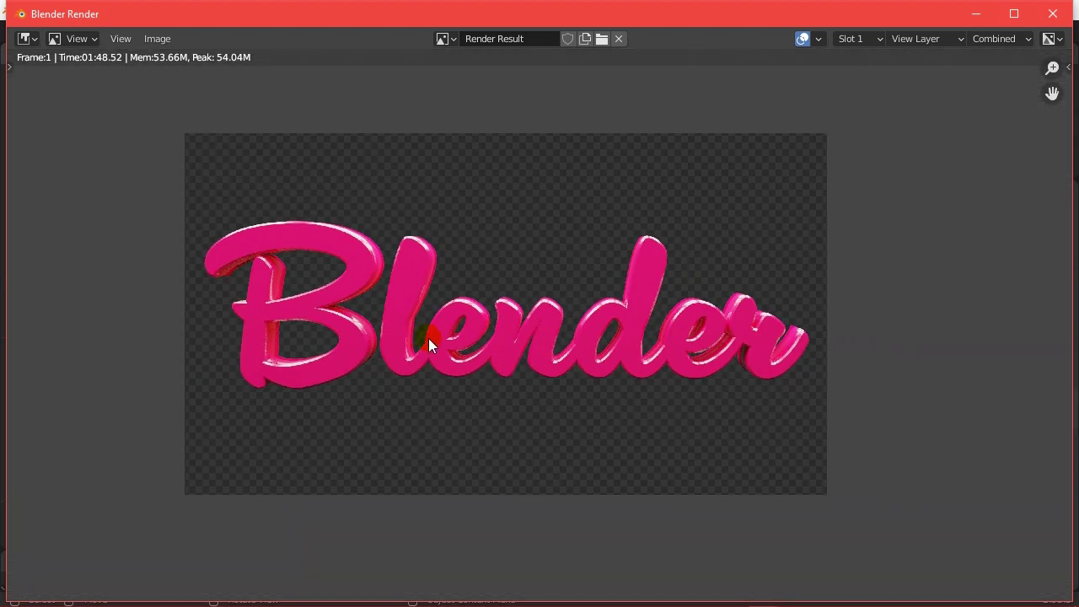
Step: Save the render via Image > Save As, renaming untitled.png to 'blender text.png'
left_click(154, 40)
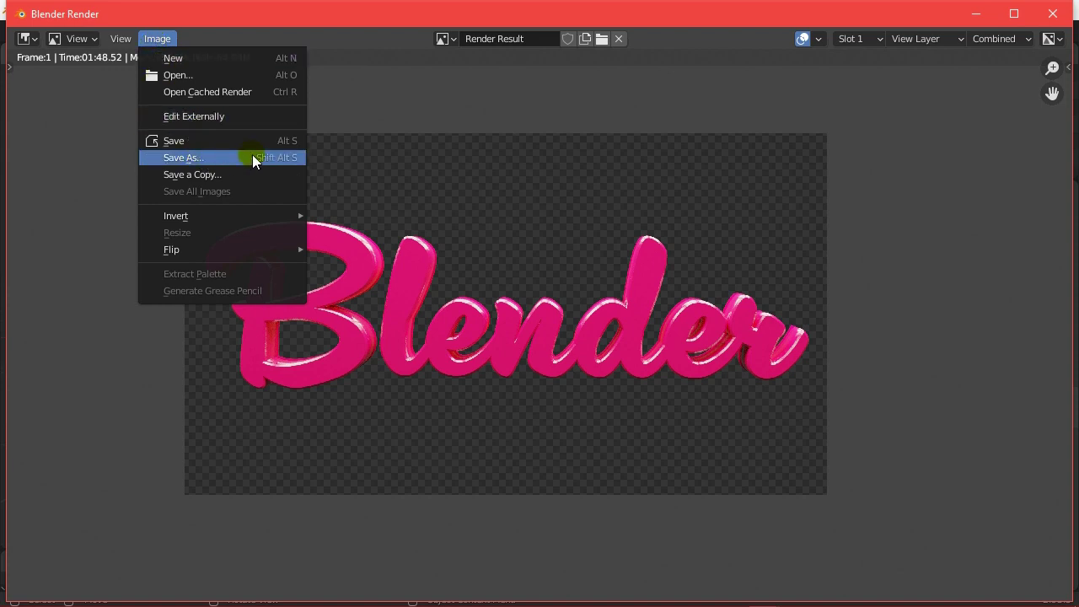
left_click(275, 158)
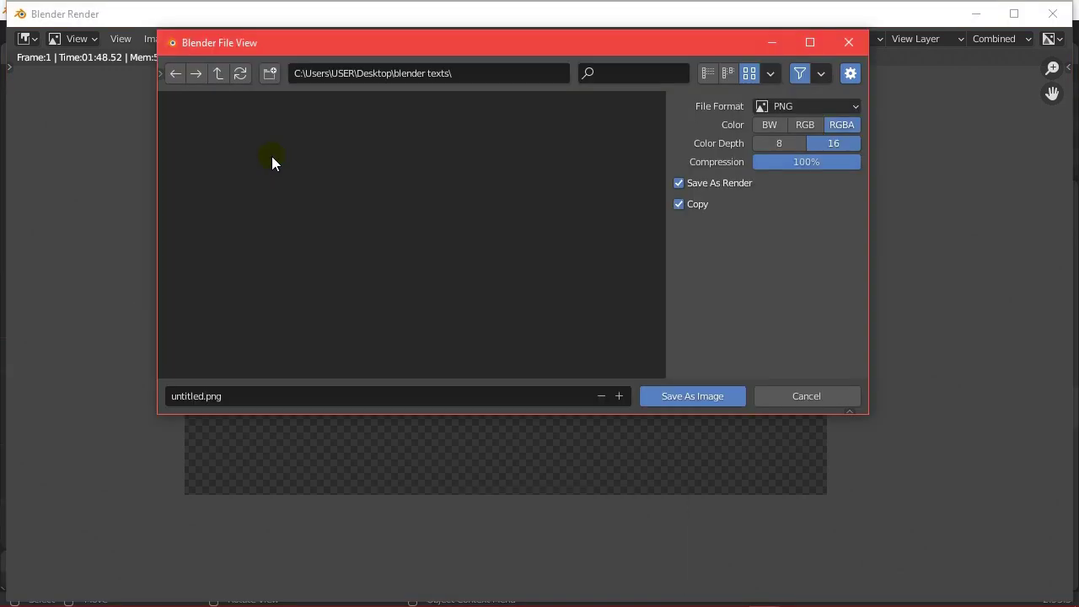
left_click(202, 399)
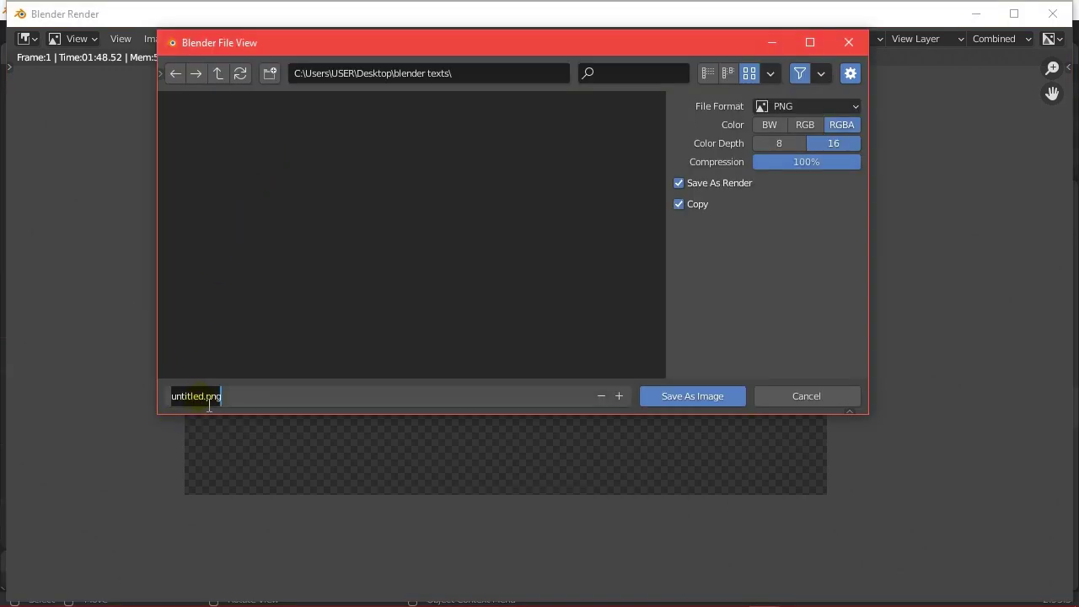
left_click(171, 397)
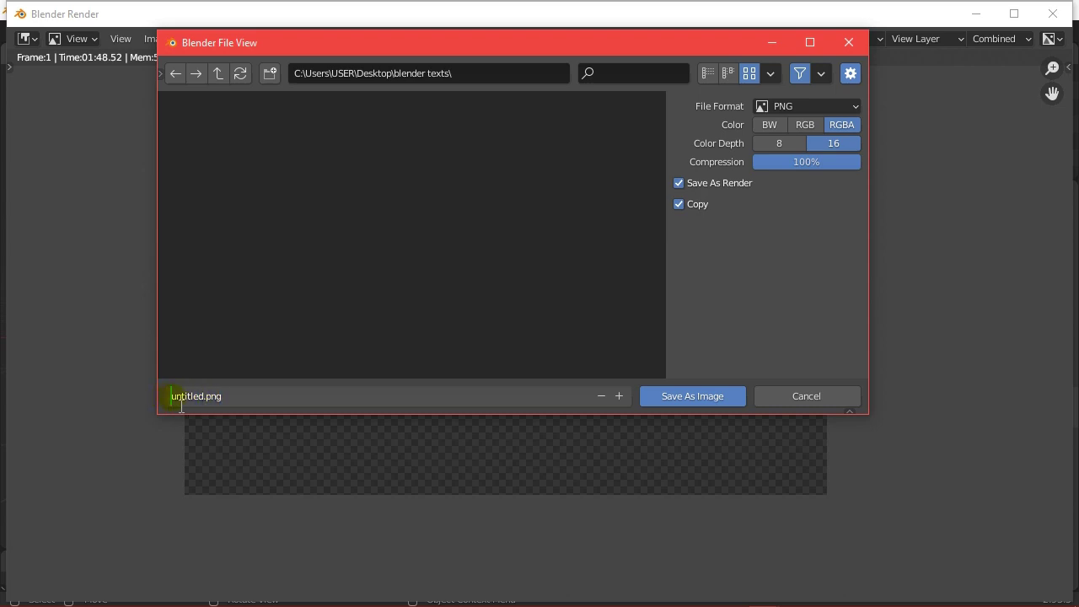
left_click_drag(184, 405, 210, 405)
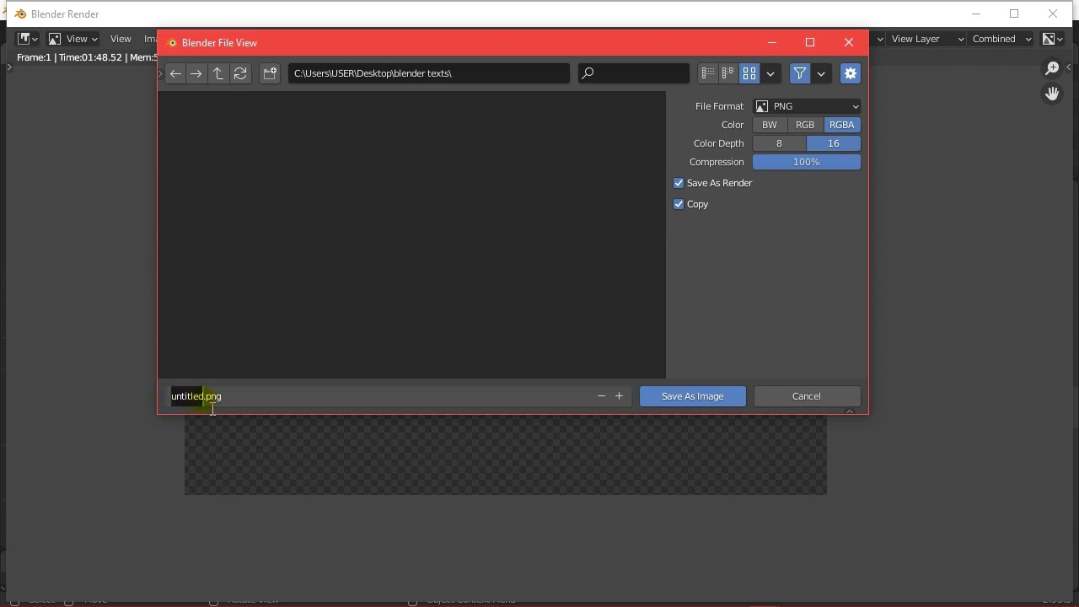
type("blender text")
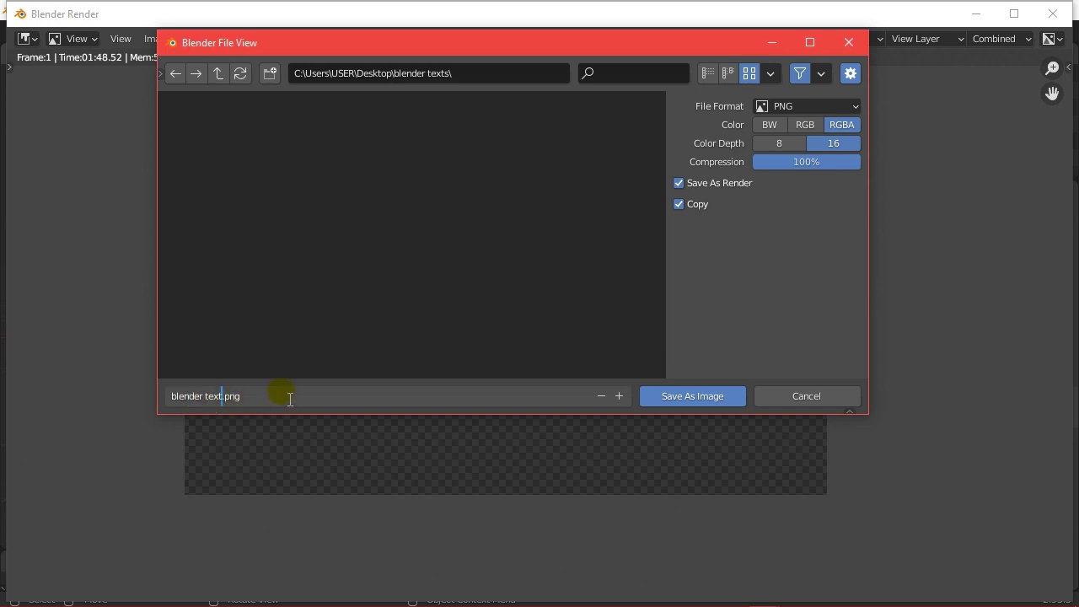
left_click(701, 399)
left_click(700, 399)
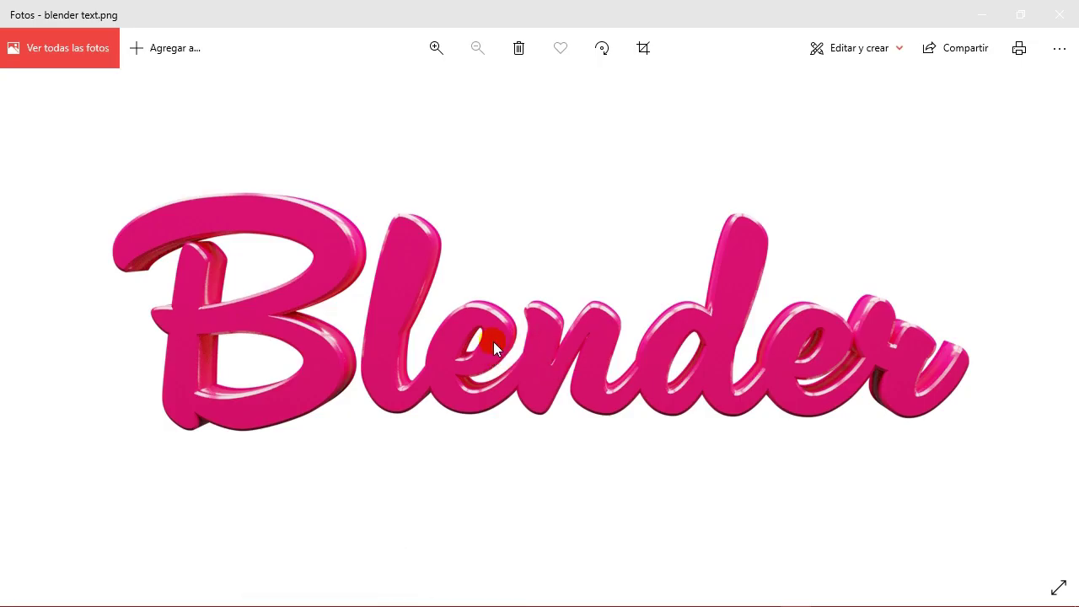
Step: View blender text.png at actual size (Ver tamaño real) and pan to show the whole B
right_click(495, 346)
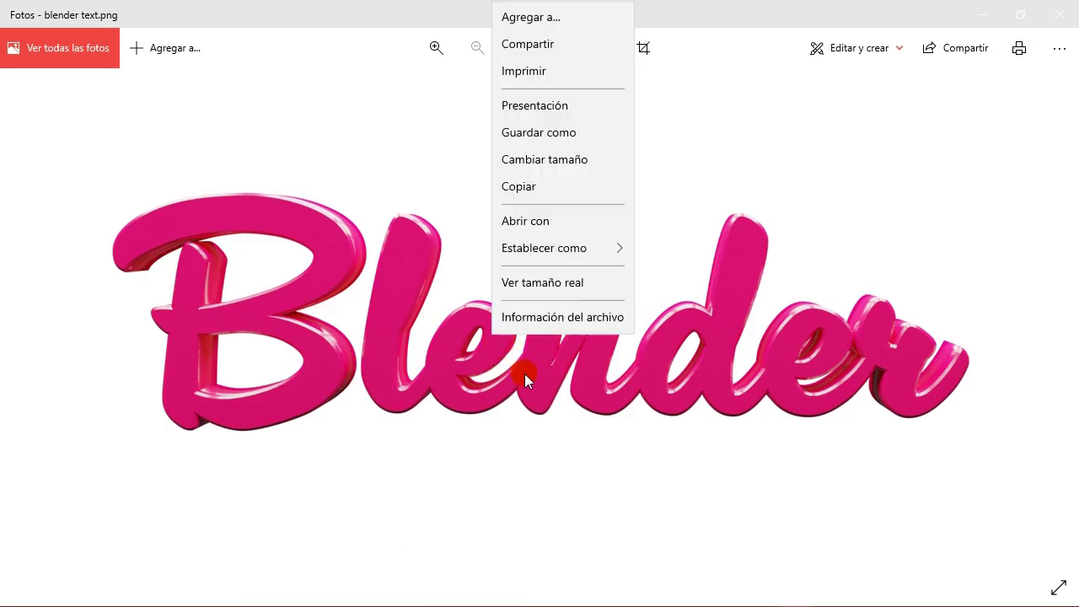
left_click(531, 404)
mouse_move(339, 362)
left_mouse_down()
mouse_move(511, 338)
mouse_move(675, 367)
mouse_move(470, 356)
left_mouse_up()
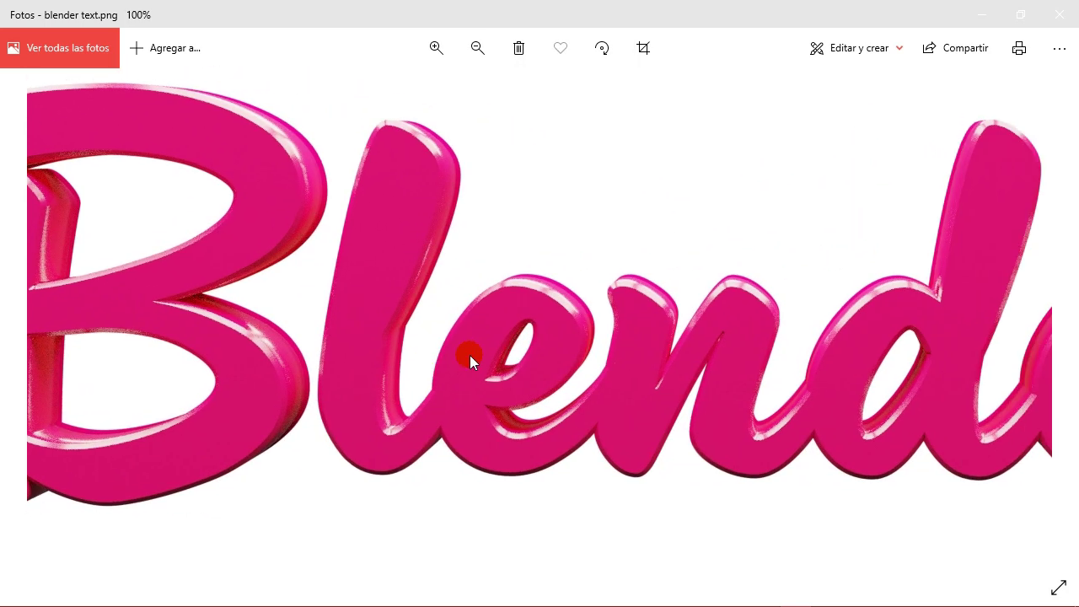